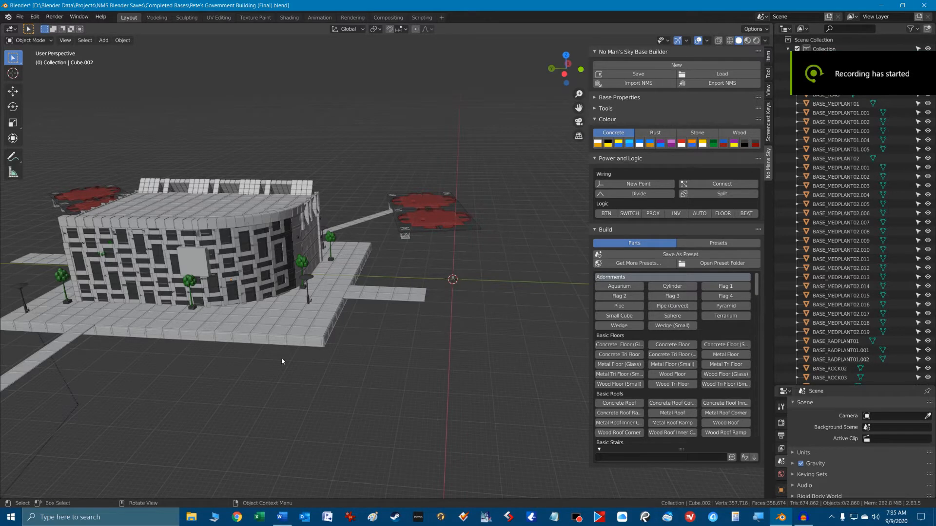
Examine the government building from several sides, including a close-up of one facade piece.
{"action": "middle_click_drag", "start_coordinate": [282, 358], "coordinate": [346, 376]}
{"action": "left_click", "coordinate": [459, 284]}
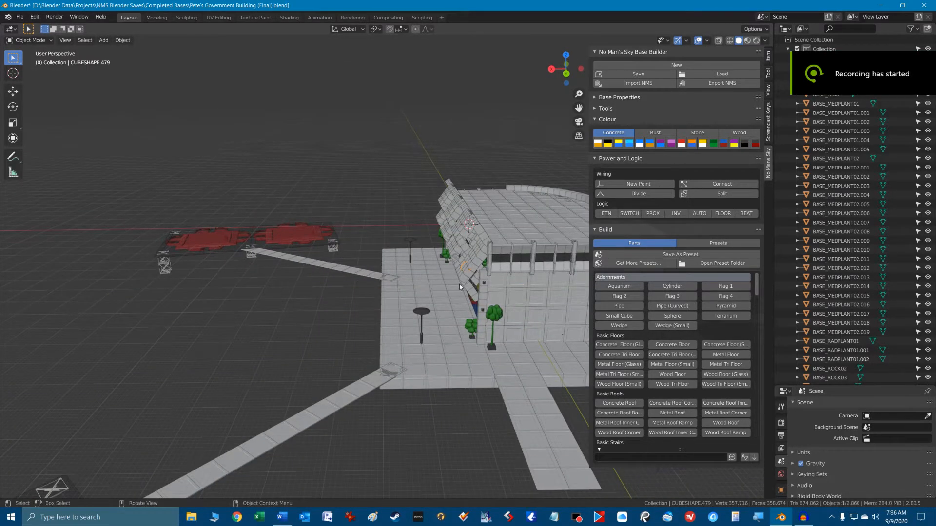
{"action": "key", "text": "KP_Decimal"}
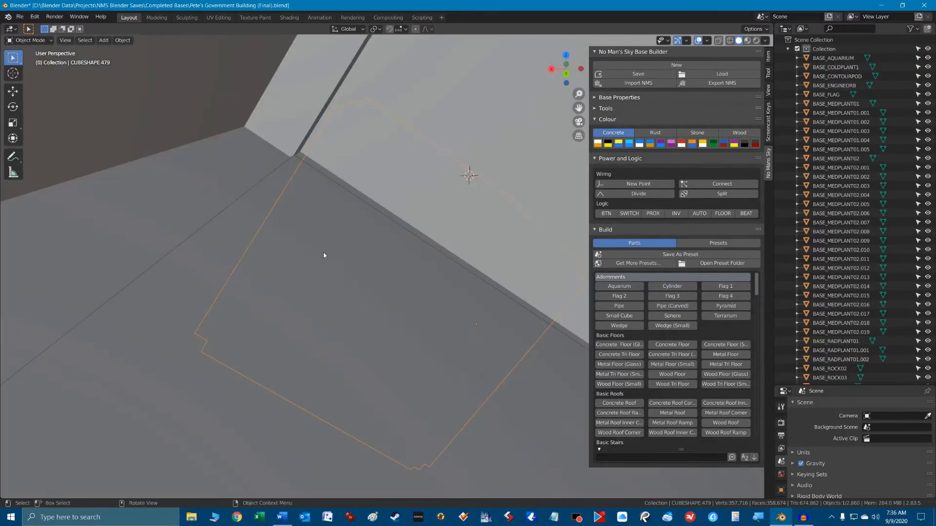
{"action": "scroll", "coordinate": [336, 263], "scroll_direction": "down", "scroll_amount": 6}
{"action": "scroll", "coordinate": [343, 272], "scroll_direction": "down", "scroll_amount": 8}
{"action": "middle_click_drag", "start_coordinate": [344, 272], "coordinate": [429, 292]}
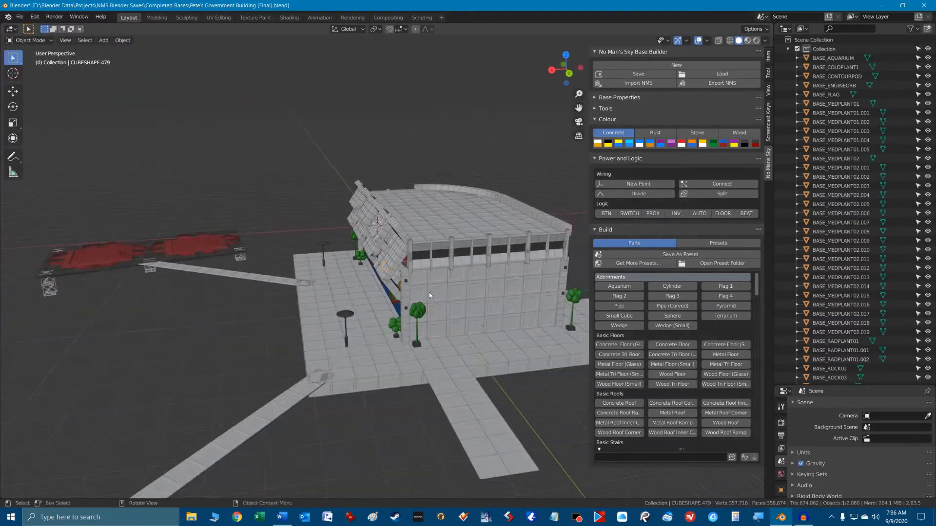
{"action": "middle_click_drag", "start_coordinate": [485, 339], "coordinate": [147, 334]}
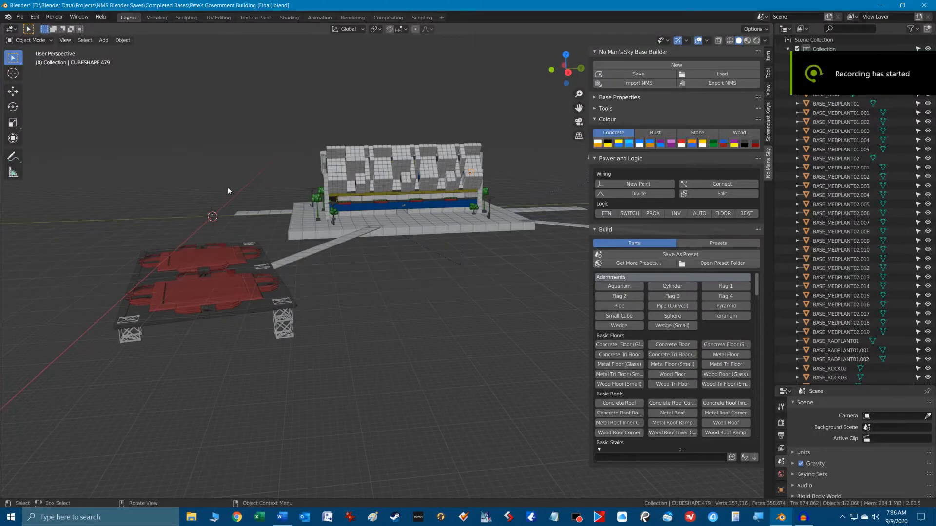
Select the pair of landing pads with their supports nearest the front and raise them about 43 m along Z.
{"action": "left_click_drag", "start_coordinate": [108, 241], "coordinate": [287, 398]}
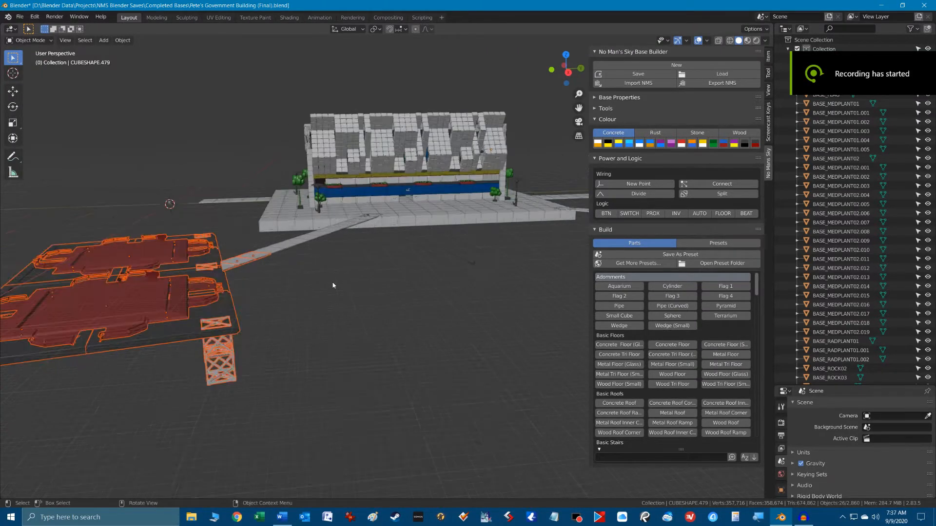
{"action": "scroll", "coordinate": [331, 286], "scroll_direction": "down", "scroll_amount": 3}
{"action": "scroll", "coordinate": [337, 286], "scroll_direction": "up", "scroll_amount": 1}
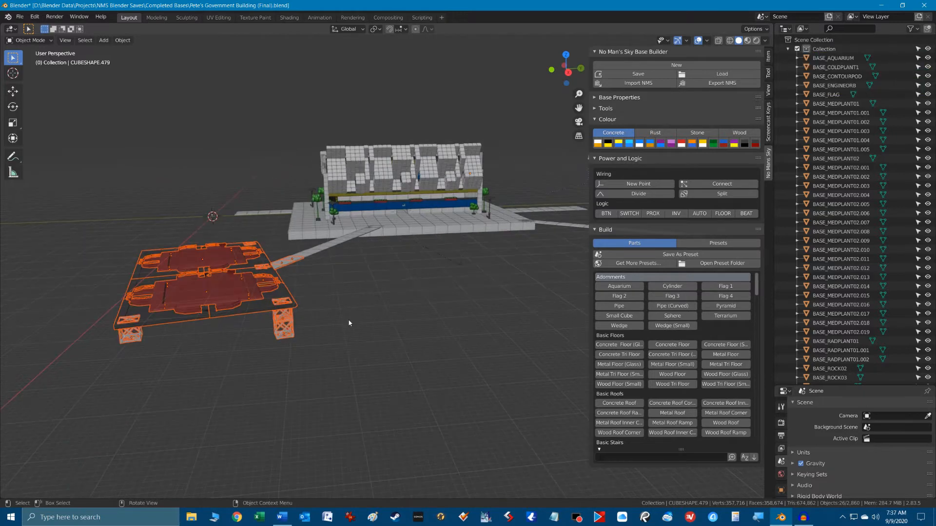
{"action": "key", "text": "g"}
{"action": "key", "text": "z"}
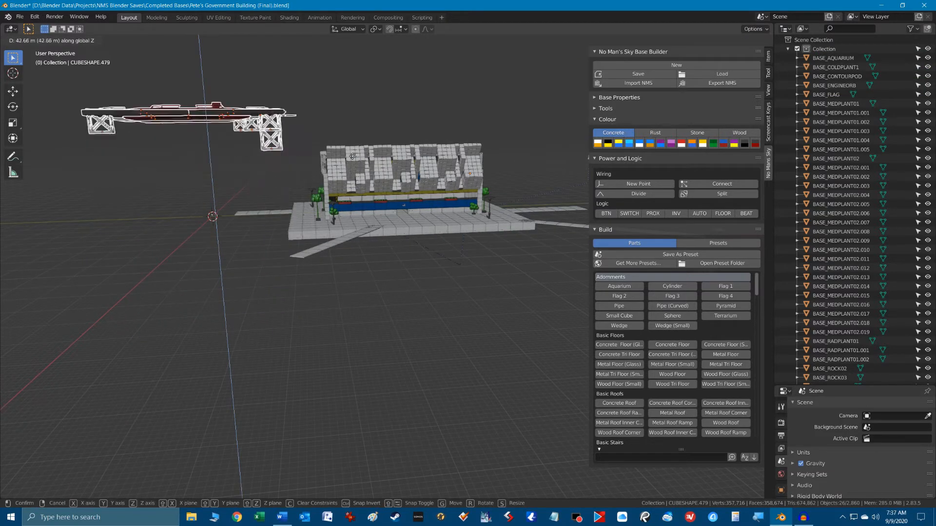
{"action": "left_click", "coordinate": [347, 158]}
{"action": "middle_click_drag", "start_coordinate": [347, 159], "coordinate": [385, 282]}
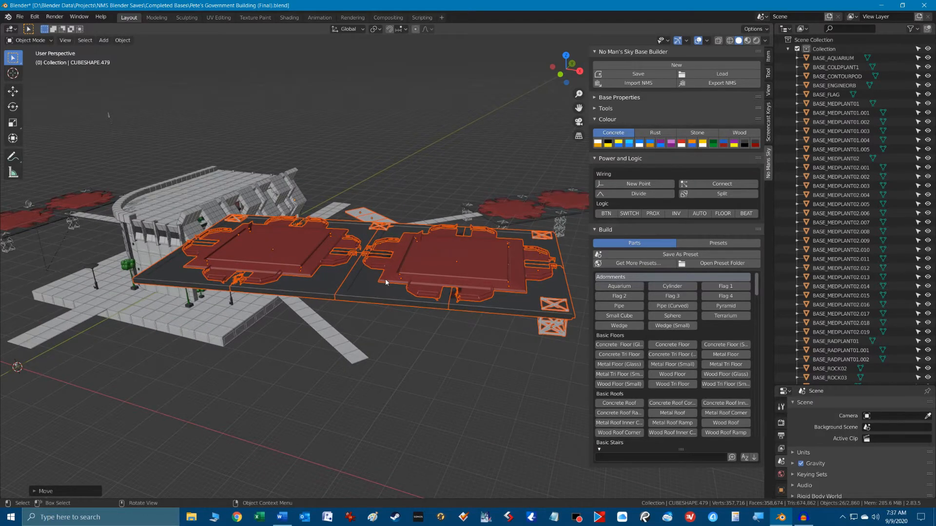
Rotate the selected landing pads by about -171° in the top view.
{"action": "key", "text": "KP_7"}
{"action": "scroll", "coordinate": [385, 279], "scroll_direction": "down", "scroll_amount": 4}
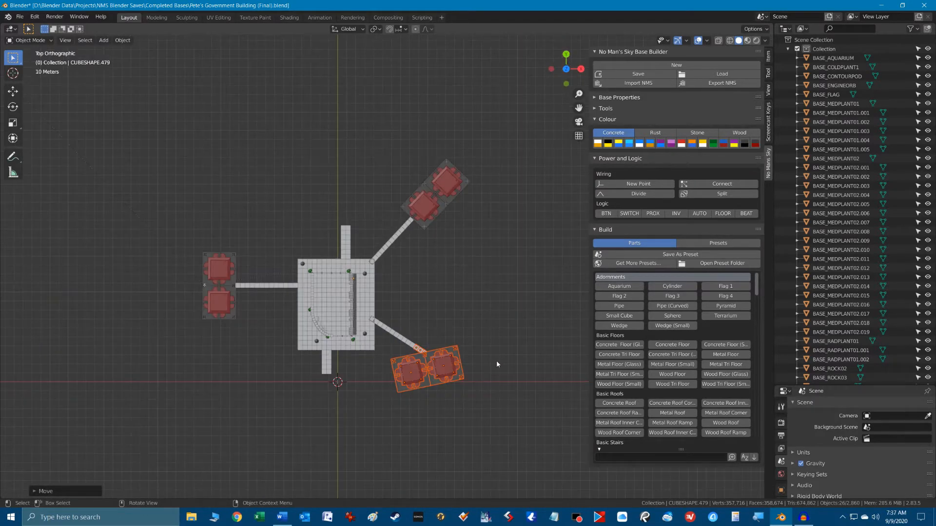
{"action": "key", "text": "r"}
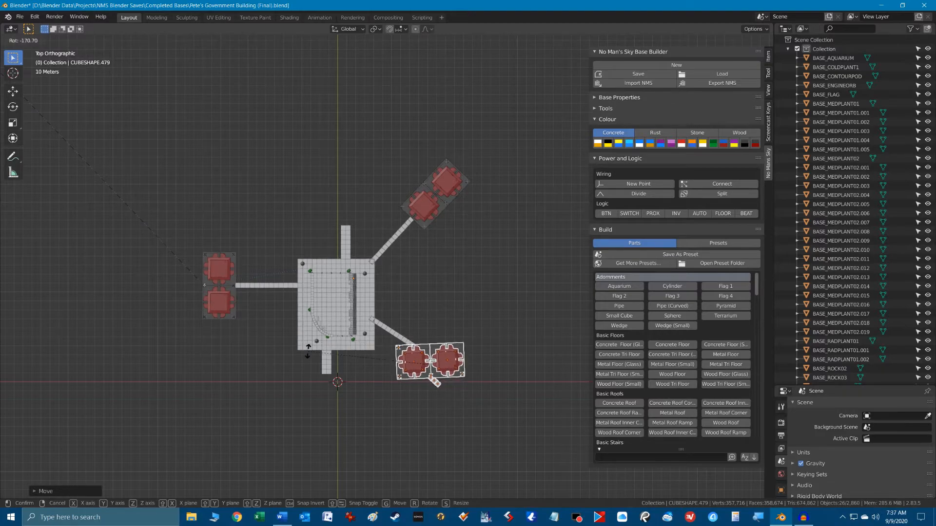
{"action": "left_click", "coordinate": [308, 348]}
{"action": "middle_click_drag", "start_coordinate": [307, 349], "coordinate": [417, 349]}
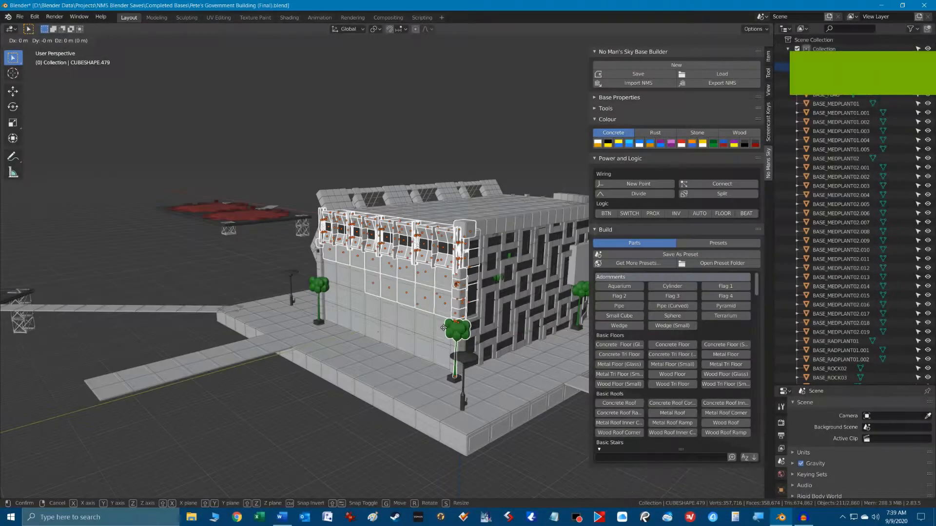
Lift the selected upper end-wall section of the building about 30 m along Z to expose the interior.
{"action": "key", "text": "g"}
{"action": "key", "text": "z"}
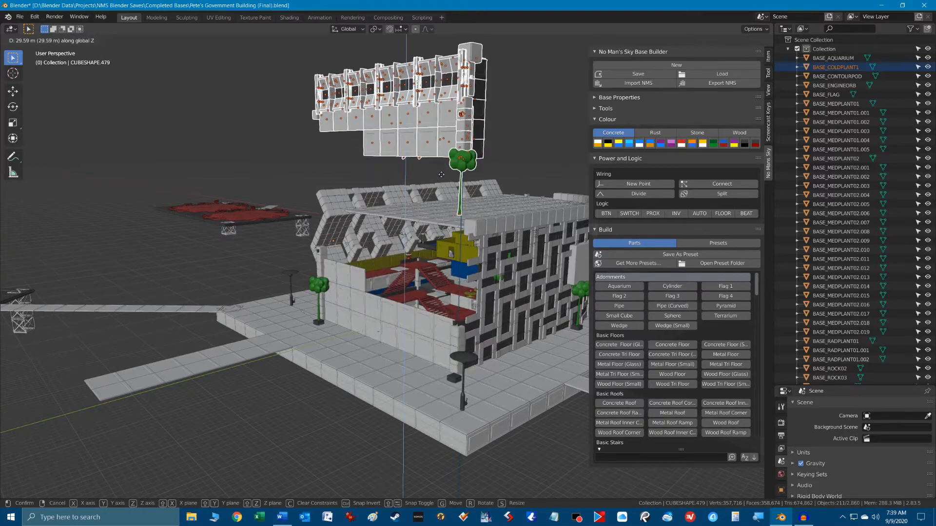
{"action": "left_click", "coordinate": [441, 174]}
{"action": "middle_click_drag", "start_coordinate": [441, 174], "coordinate": [503, 258]}
Move the white floor slab beside the red interior stairs about -17.6 m along Y.
{"action": "scroll", "coordinate": [444, 251], "scroll_direction": "up", "scroll_amount": 10}
{"action": "left_click", "coordinate": [489, 242]}
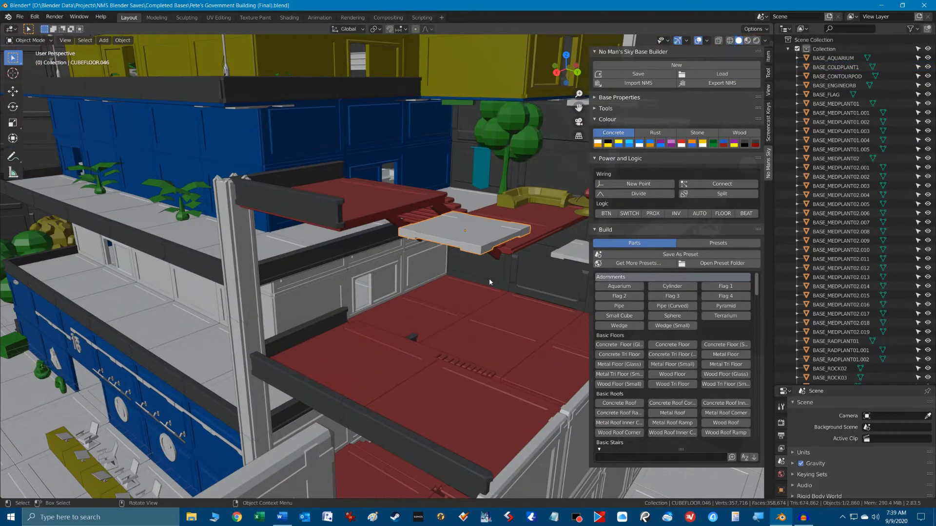
{"action": "key", "text": "g"}
{"action": "key", "text": "y"}
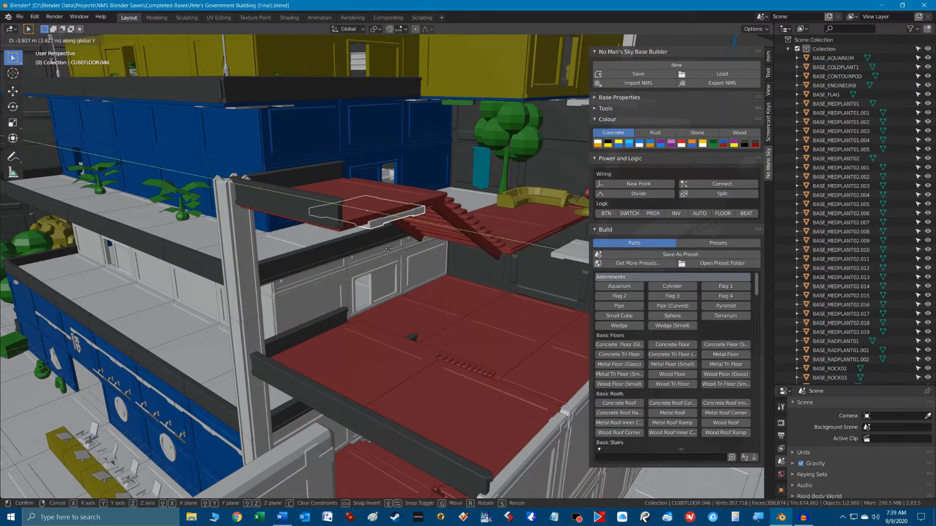
{"action": "left_click", "coordinate": [192, 223]}
Select the dark wall piece and adjoining red floor panel of the raised walkway and move them away from the stairs.
{"action": "left_click", "coordinate": [311, 212]}
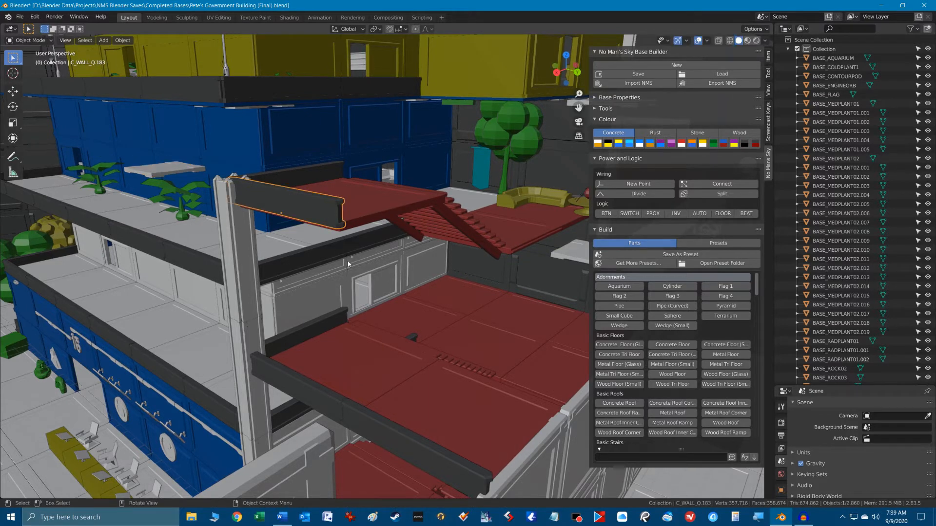
{"action": "left_click", "coordinate": [402, 221], "text": "shift"}
{"action": "key", "text": "g"}
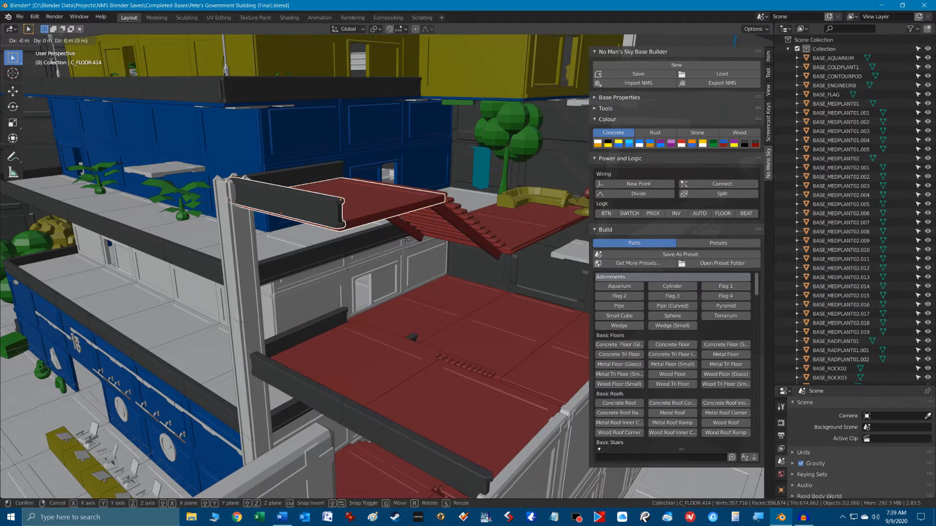
{"action": "left_click", "coordinate": [276, 295]}
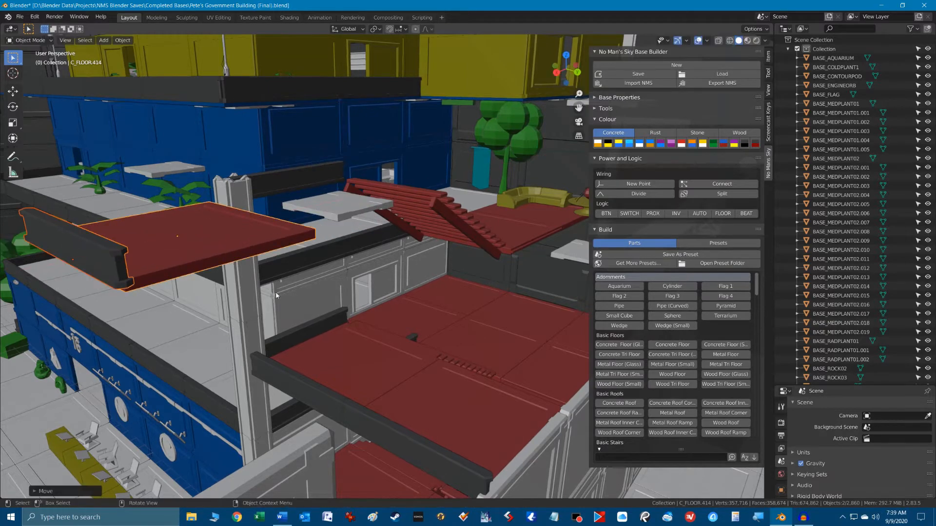
{"action": "scroll", "coordinate": [276, 295], "scroll_direction": "down", "scroll_amount": 10}
{"action": "middle_click_drag", "start_coordinate": [328, 290], "coordinate": [301, 277]}
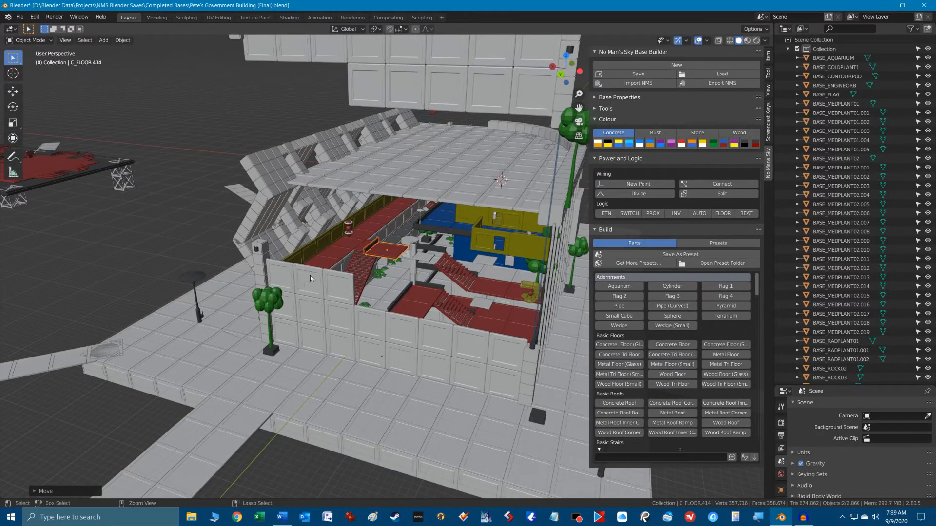
Undo the interior piece moves and the lift of the end-wall section.
{"action": "key", "text": "ctrl+z"}
{"action": "key", "text": "ctrl+z"}
{"action": "key", "text": "ctrl+z"}
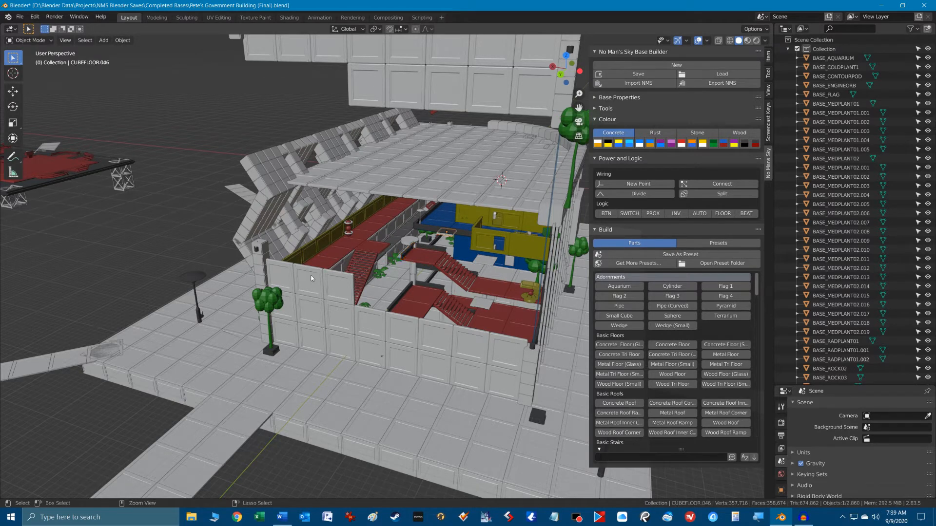
{"action": "key", "text": "ctrl+z"}
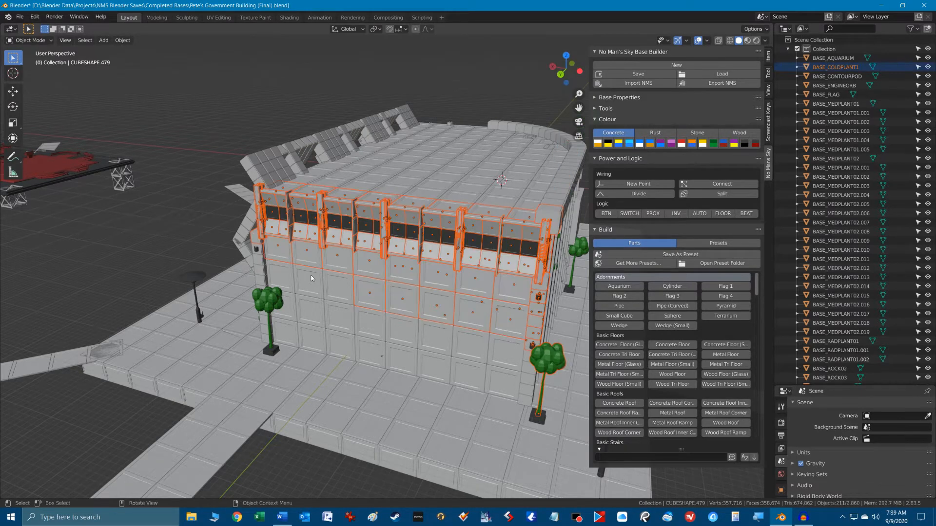
{"action": "scroll", "coordinate": [398, 276], "scroll_direction": "down", "scroll_amount": 3}
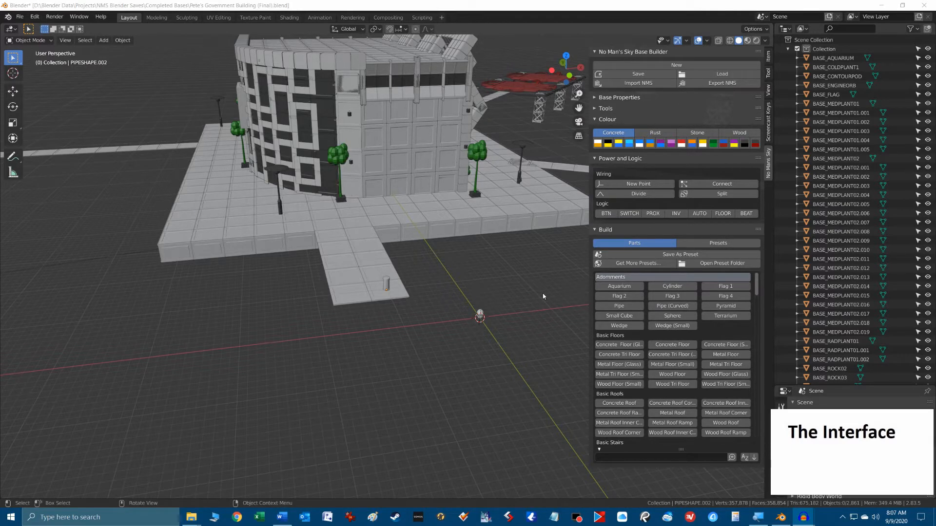
Hide the 3D viewport's sidebar to clear the modelling area.
{"action": "left_click", "coordinate": [571, 5]}
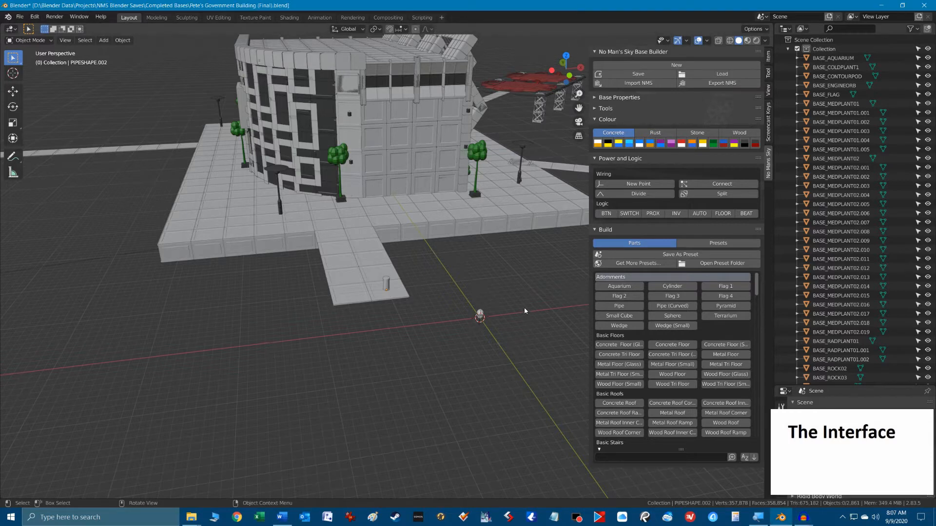
{"action": "key", "text": "n"}
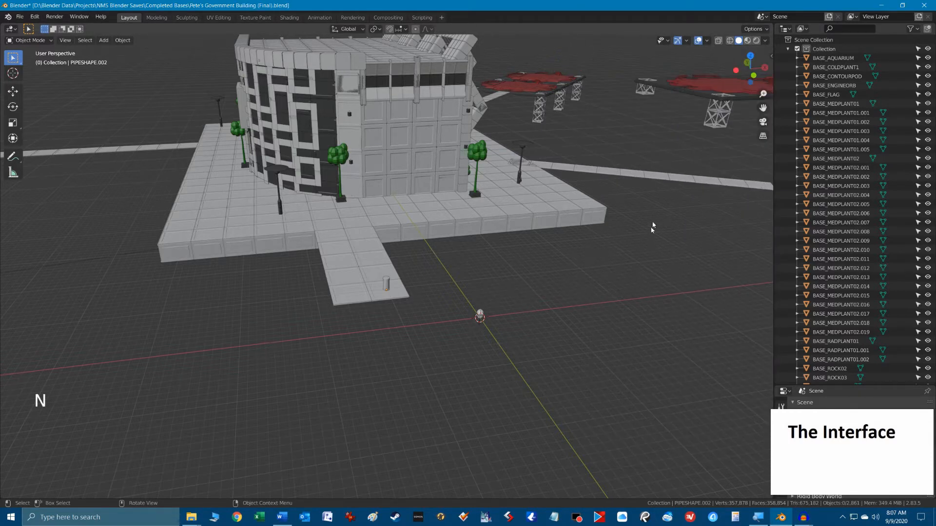
{"action": "left_click", "coordinate": [774, 55]}
{"action": "key", "text": "n"}
{"action": "mouse_move", "coordinate": [361, 336]}
{"action": "middle_mouse_down", "text": "alt"}
{"action": "mouse_move", "coordinate": [380, 343]}
{"action": "mouse_move", "coordinate": [344, 328]}
{"action": "mouse_move", "coordinate": [363, 335]}
{"action": "middle_mouse_up", "text": "alt"}
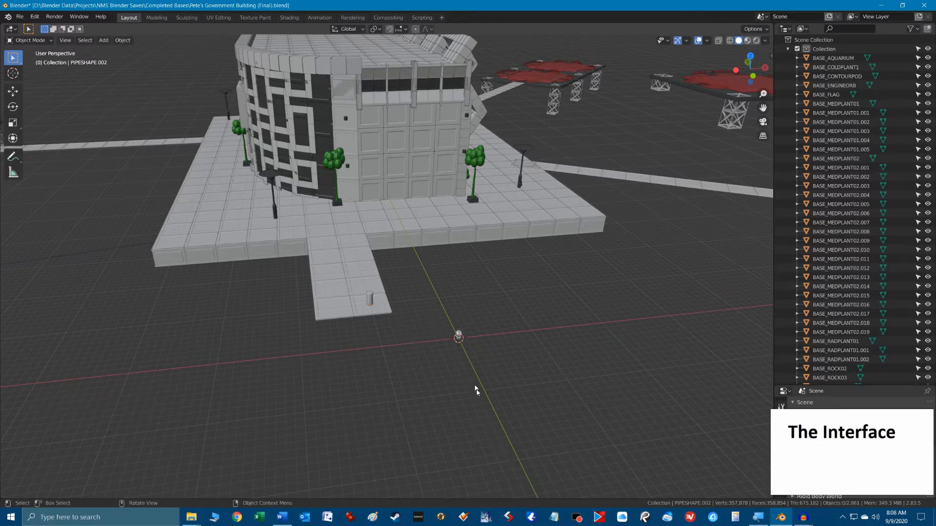
Select the base flag at the scene origin and view it more closely.
{"action": "left_click", "coordinate": [460, 338]}
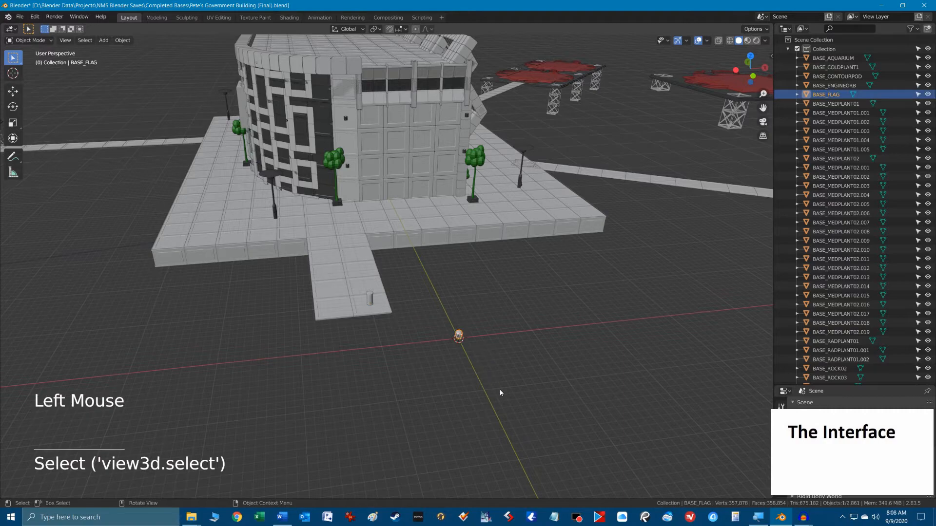
{"action": "scroll", "coordinate": [489, 393], "scroll_direction": "up", "scroll_amount": 3}
{"action": "scroll", "coordinate": [490, 392], "scroll_direction": "down", "scroll_amount": 1}
{"action": "middle_click_drag", "start_coordinate": [490, 394], "coordinate": [498, 337], "text": "shift"}
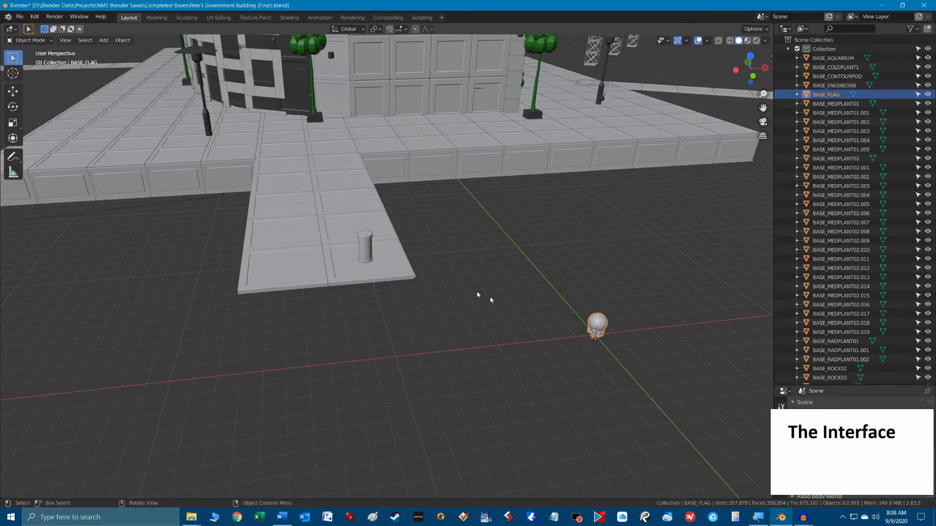
Move the pipe on the front walkway off it to the open ground behind the base flag using the Move tool.
{"action": "left_click", "coordinate": [365, 246]}
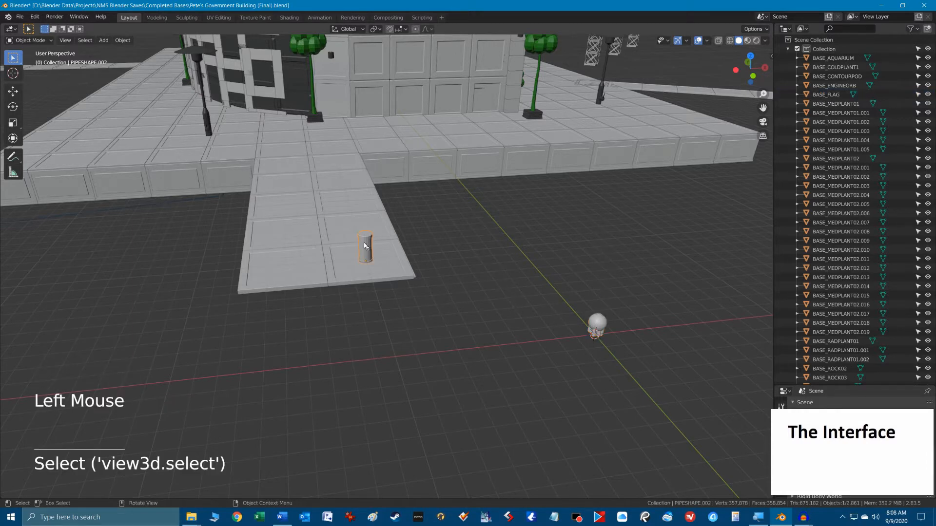
{"action": "left_click", "coordinate": [13, 91]}
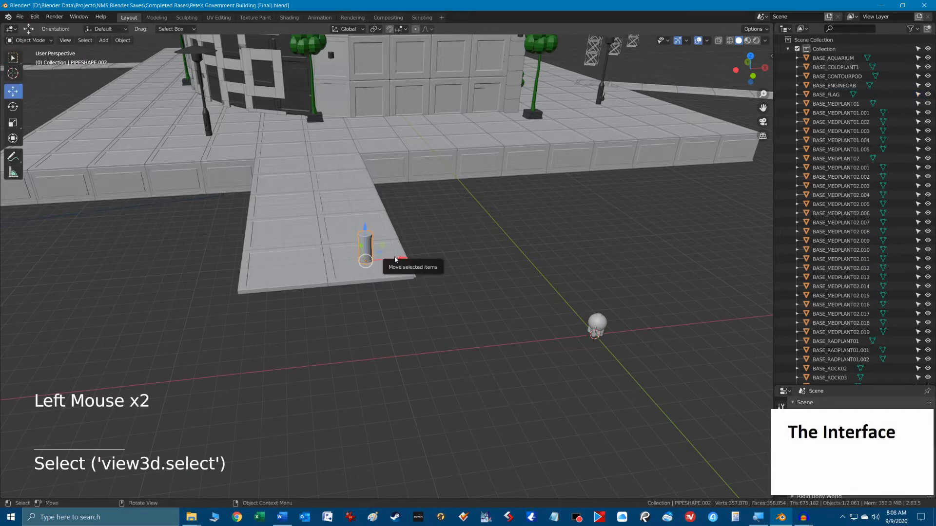
{"action": "left_click_drag", "start_coordinate": [396, 259], "coordinate": [585, 222]}
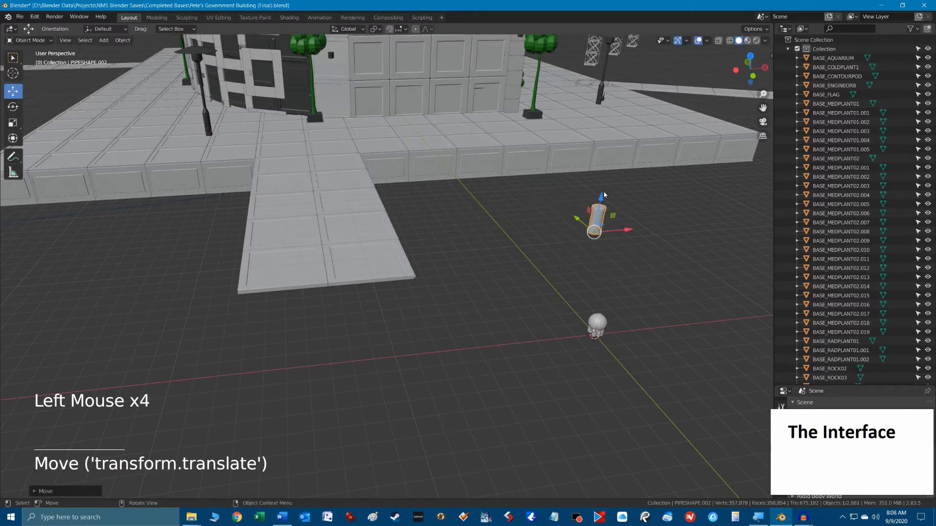
{"action": "left_click_drag", "start_coordinate": [603, 190], "coordinate": [609, 211]}
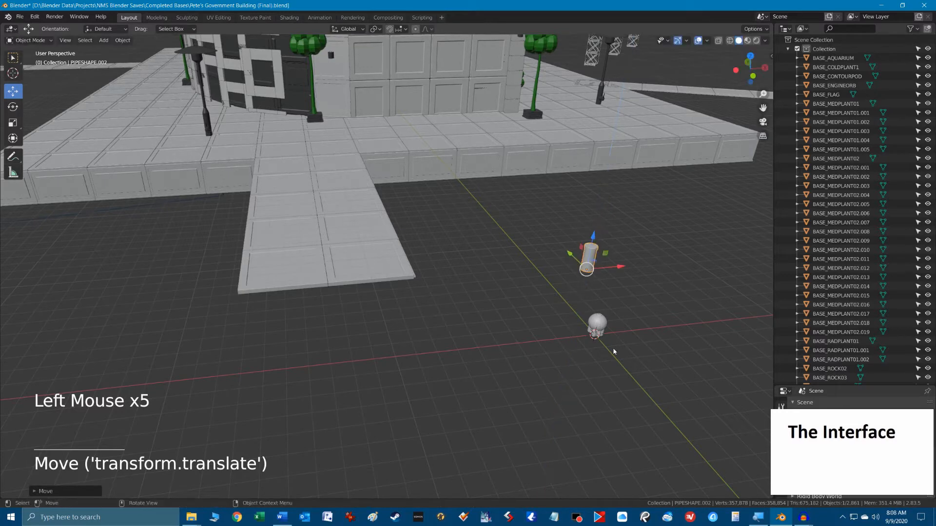
Reselect the pipe after selecting the base flag, and move it along X back to the walkway's edge.
{"action": "left_click", "coordinate": [595, 321]}
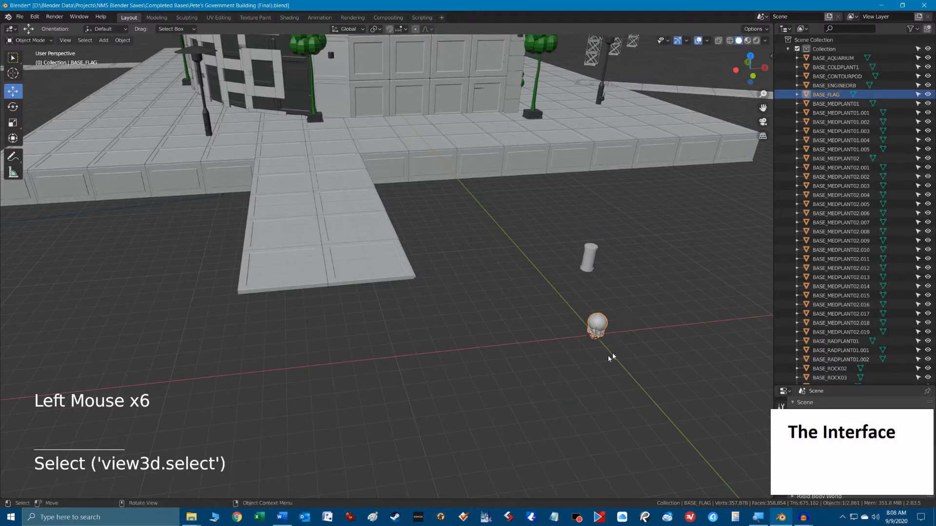
{"action": "left_click", "coordinate": [589, 250]}
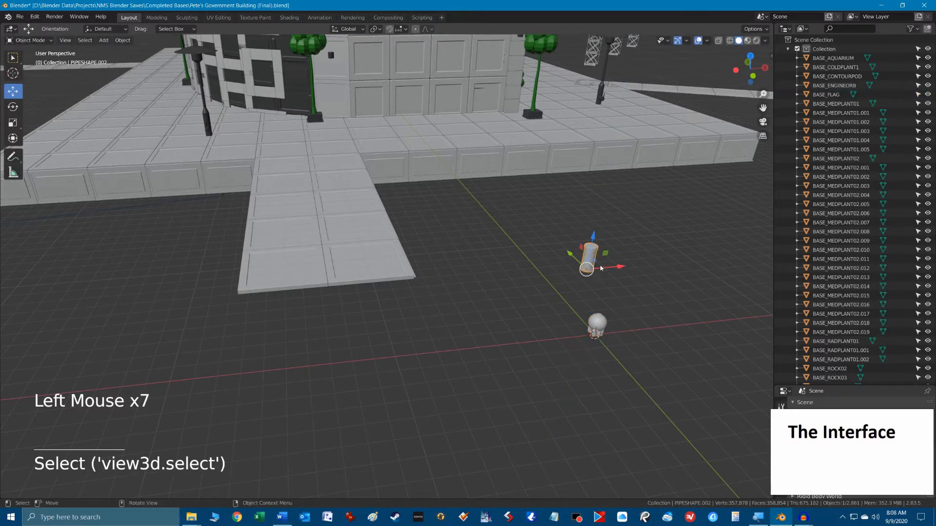
{"action": "left_click_drag", "start_coordinate": [616, 270], "coordinate": [449, 288]}
{"action": "scroll", "coordinate": [515, 271], "scroll_direction": "down", "scroll_amount": 2}
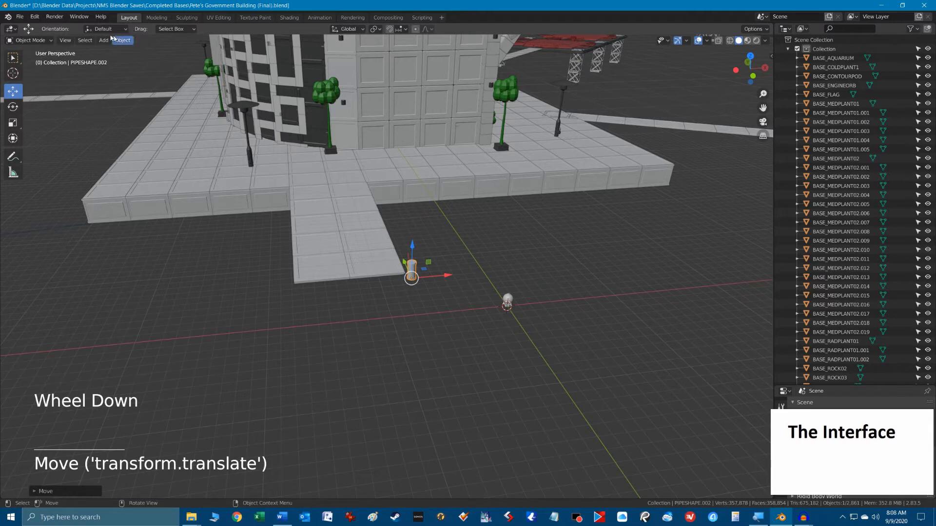
Switch to the Select Box tool and look over the file commands.
{"action": "left_click", "coordinate": [12, 58]}
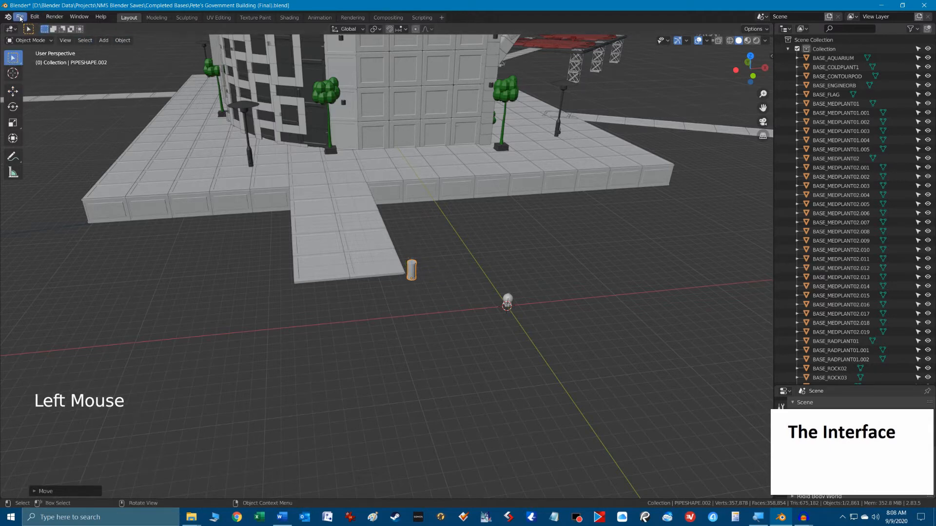
{"action": "left_click", "coordinate": [20, 17]}
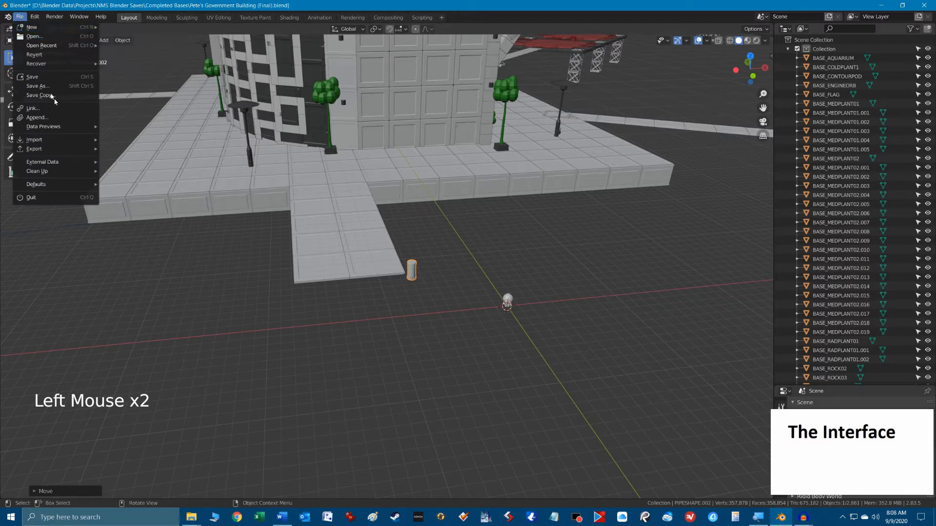
{"action": "mouse_move", "coordinate": [37, 17]}
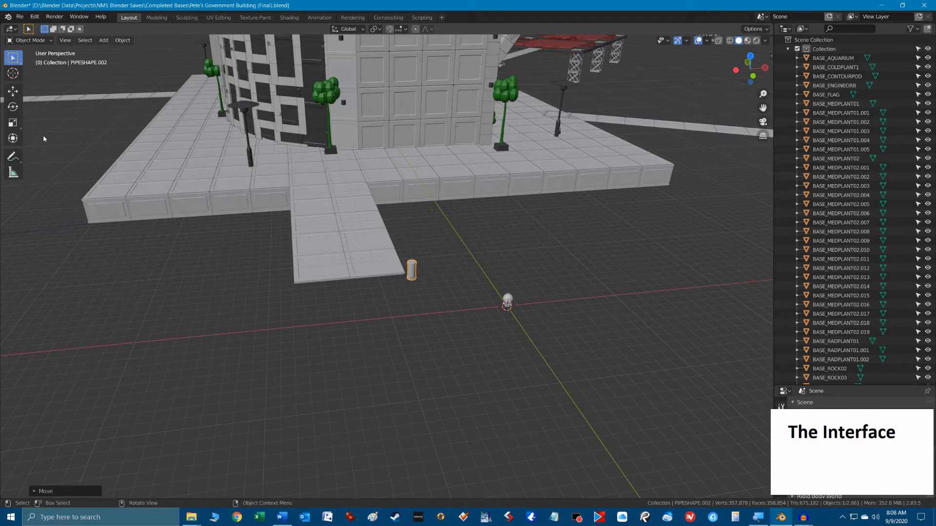
Try the Tweak selection mode, return to Select Box, and box-select the outer walkway tiles together with the pipe.
{"action": "left_click", "coordinate": [14, 58]}
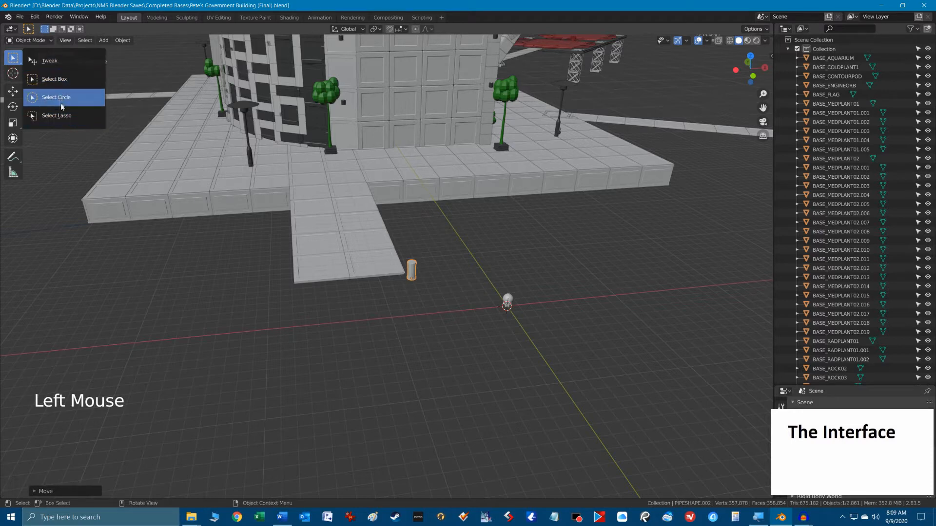
{"action": "left_click", "coordinate": [33, 61]}
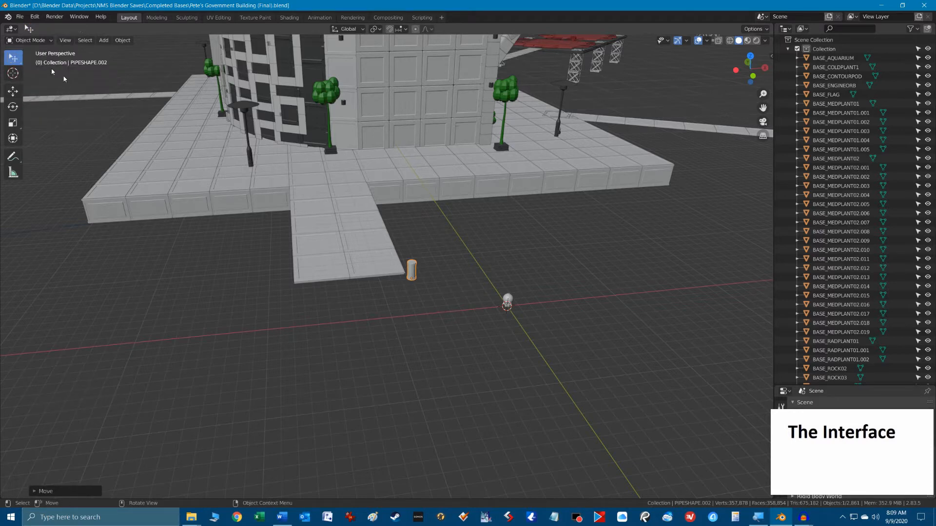
{"action": "left_click", "coordinate": [14, 61]}
{"action": "left_click_drag", "start_coordinate": [14, 60], "coordinate": [37, 77]}
{"action": "left_click_drag", "start_coordinate": [268, 220], "coordinate": [447, 304]}
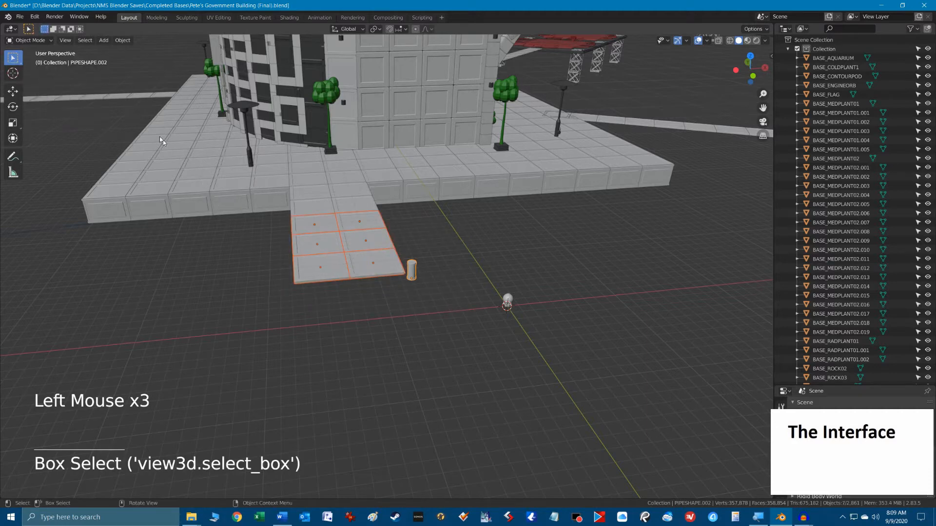
Use Select Circle with radius 25 to select the edge pieces at the platform's front corner beside the walkway.
{"action": "left_click_drag", "start_coordinate": [14, 59], "coordinate": [65, 102]}
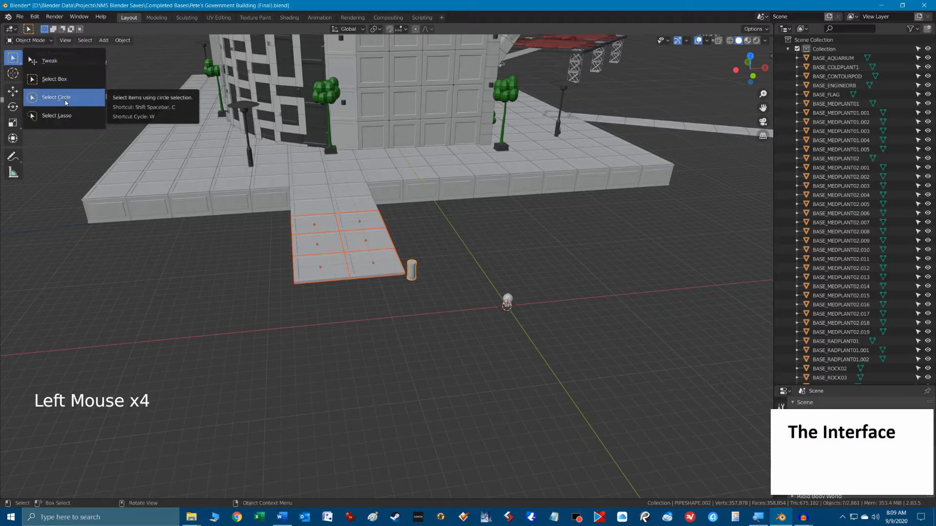
{"action": "left_click", "coordinate": [66, 102]}
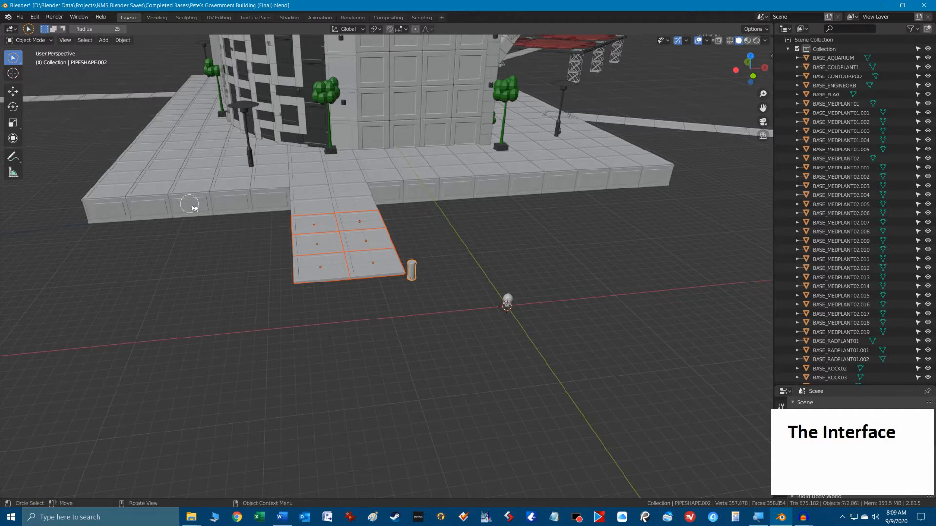
{"action": "scroll", "coordinate": [153, 209], "scroll_direction": "down", "scroll_amount": 2}
{"action": "scroll", "coordinate": [154, 211], "scroll_direction": "up", "scroll_amount": 1}
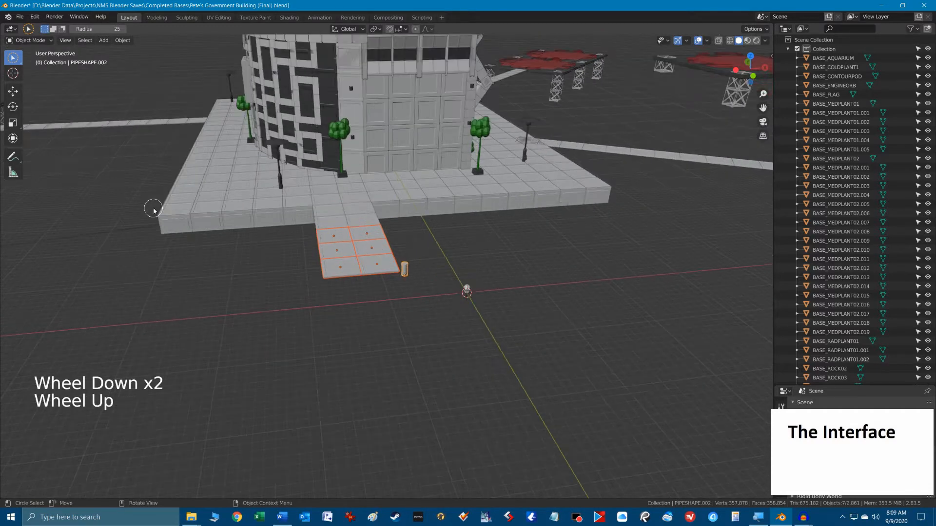
{"action": "left_click_drag", "start_coordinate": [169, 223], "coordinate": [284, 217]}
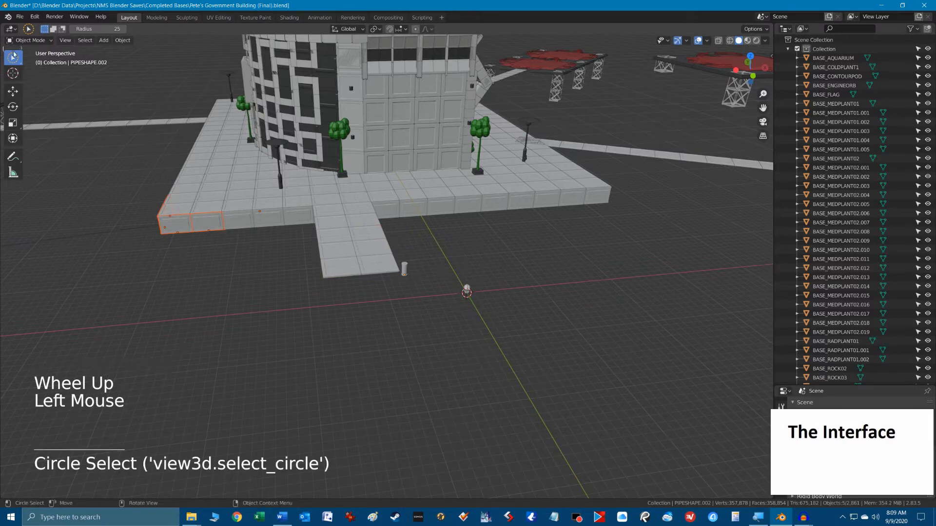
Use Select Lasso to select the platform section in front of the curved facade, including the lamp post and adjacent walkway tiles.
{"action": "left_click_drag", "start_coordinate": [12, 57], "coordinate": [75, 116]}
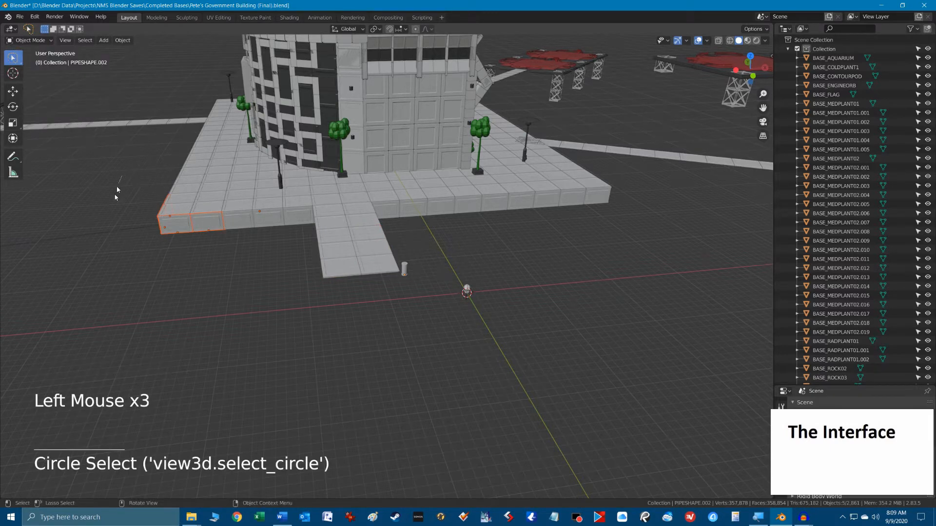
{"action": "mouse_move", "coordinate": [117, 190]}
{"action": "left_mouse_down"}
{"action": "mouse_move", "coordinate": [333, 224]}
{"action": "mouse_move", "coordinate": [264, 175]}
{"action": "left_mouse_up"}
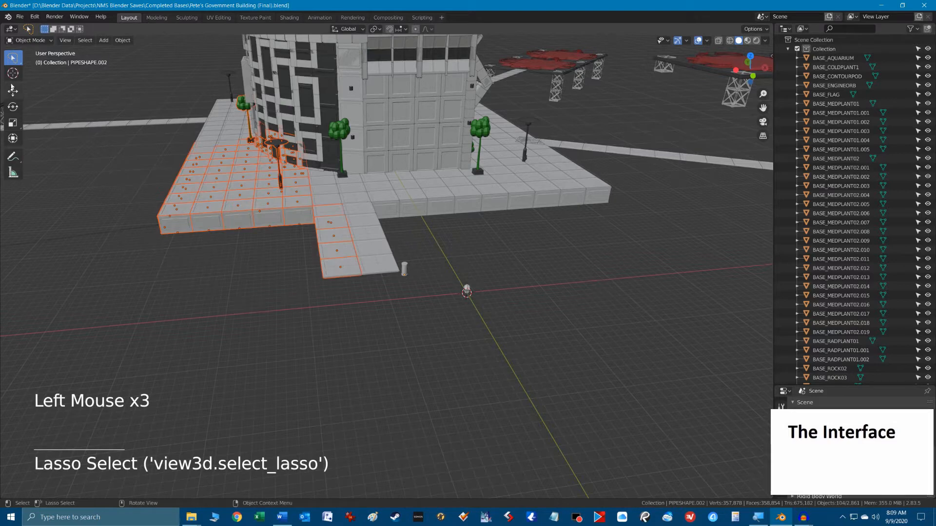
Place the 3D cursor at several different points on the open ground around the base flag.
{"action": "left_click", "coordinate": [13, 74]}
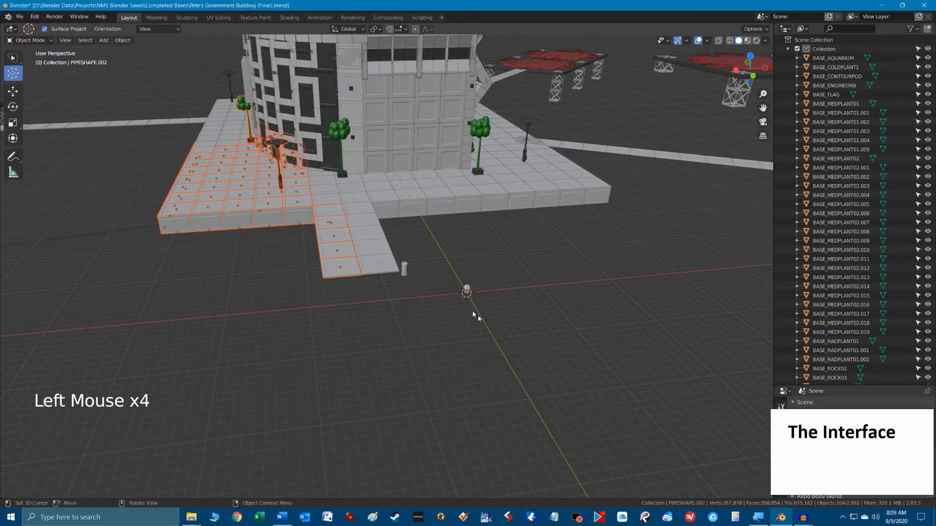
{"action": "left_click", "coordinate": [425, 342]}
{"action": "left_click", "coordinate": [512, 298]}
{"action": "left_click", "coordinate": [476, 255]}
{"action": "scroll", "coordinate": [509, 262], "scroll_direction": "up", "scroll_amount": 1}
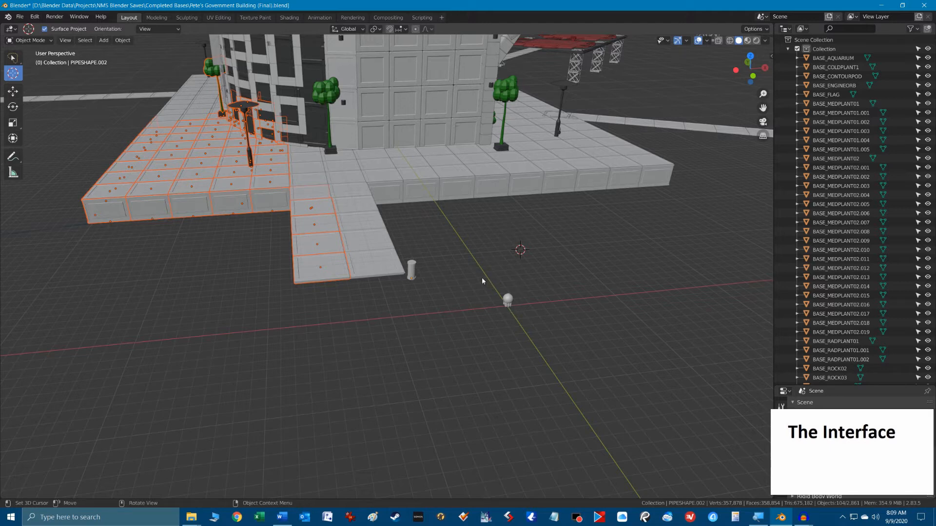
Reset the 3D cursor to the world origin at the base flag.
{"action": "key", "text": "shift"}
{"action": "key", "text": "shift+c"}
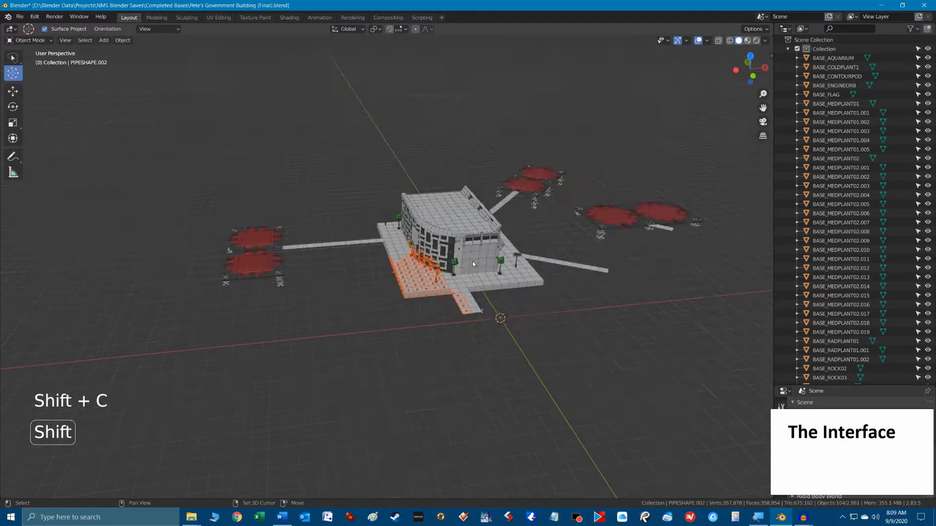
{"action": "scroll", "coordinate": [530, 332], "scroll_direction": "up", "scroll_amount": 5}
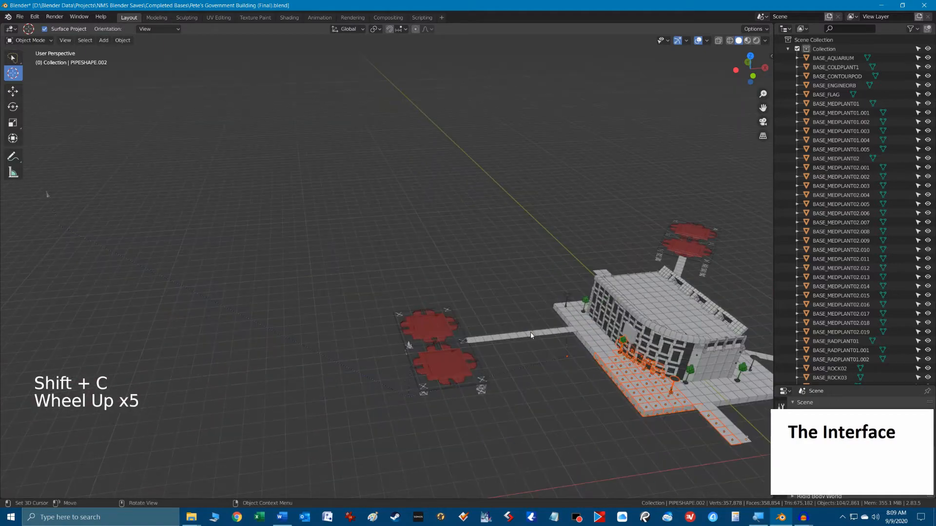
{"action": "middle_click_drag", "start_coordinate": [531, 332], "coordinate": [352, 227], "text": "shift"}
{"action": "scroll", "coordinate": [475, 273], "scroll_direction": "up", "scroll_amount": 4}
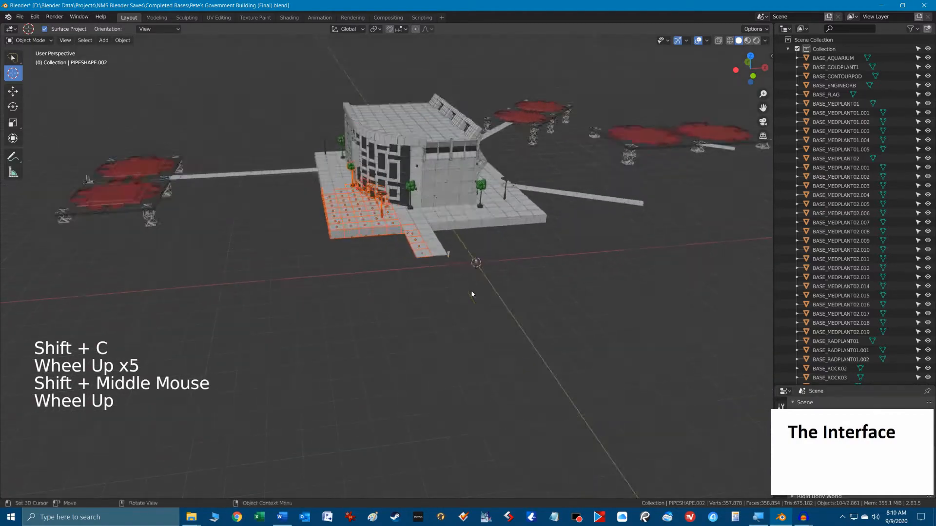
{"action": "middle_click_drag", "start_coordinate": [478, 270], "coordinate": [401, 286], "text": "shift"}
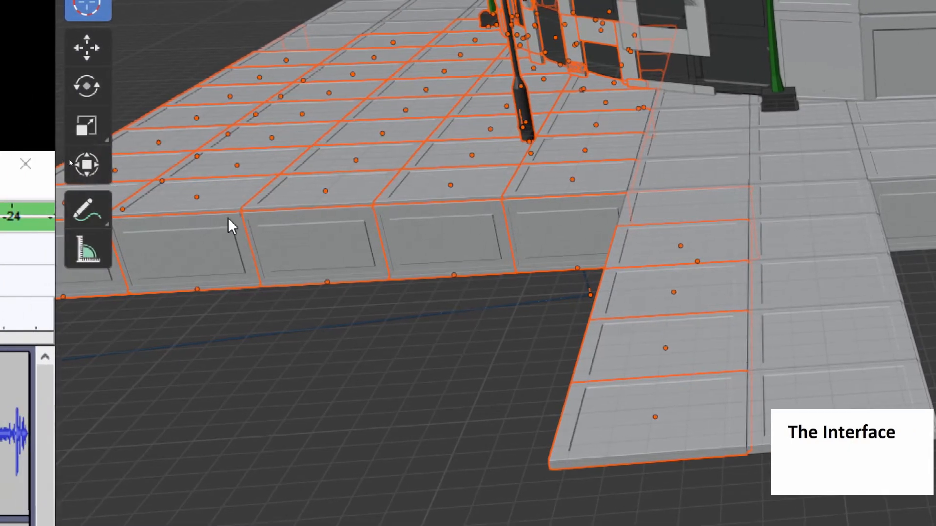
{"action": "scroll", "coordinate": [229, 216], "scroll_direction": "down", "scroll_amount": 3}
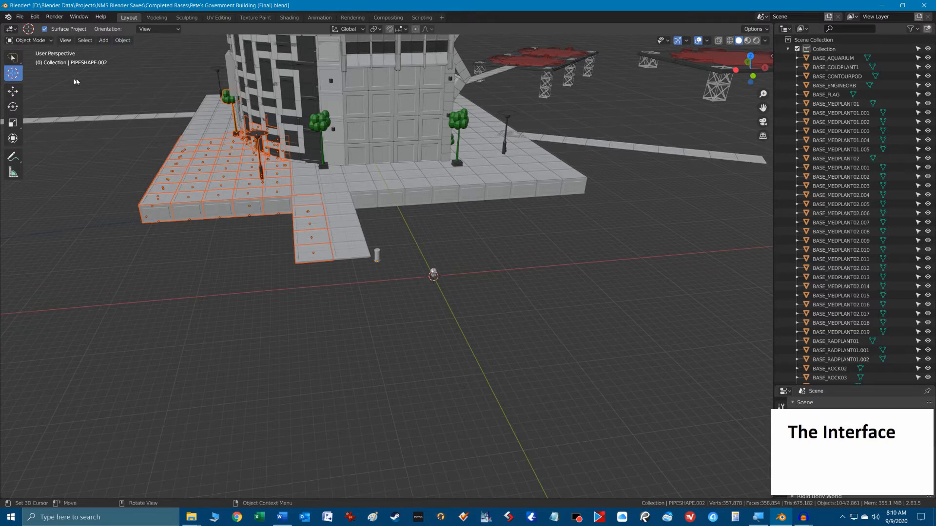
Review the available interaction modes and keep Object Mode.
{"action": "left_click", "coordinate": [53, 41]}
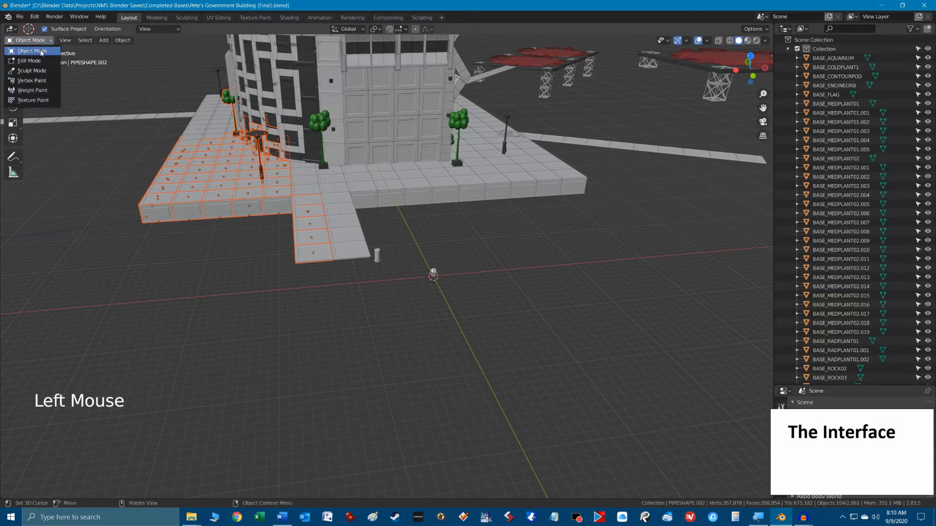
{"action": "left_click", "coordinate": [41, 52]}
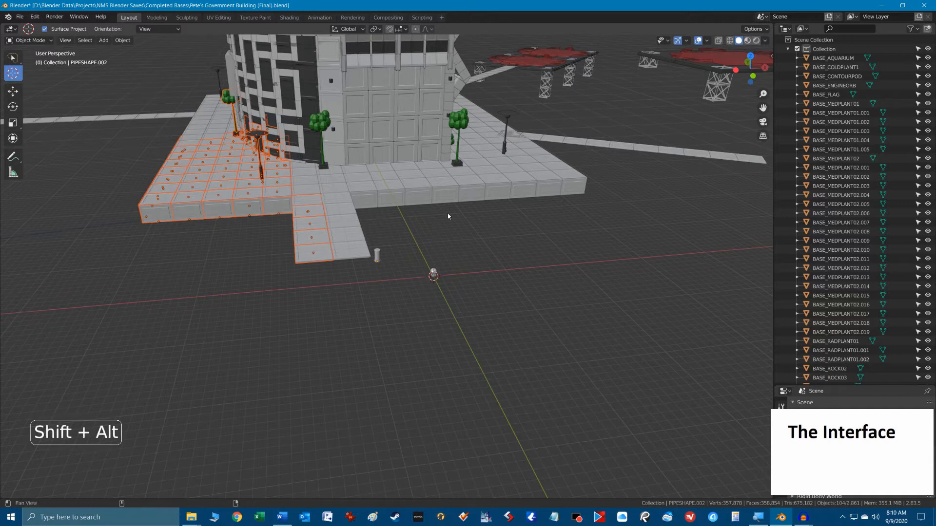
{"action": "middle_click_drag", "start_coordinate": [439, 136], "coordinate": [390, 234], "text": "shift"}
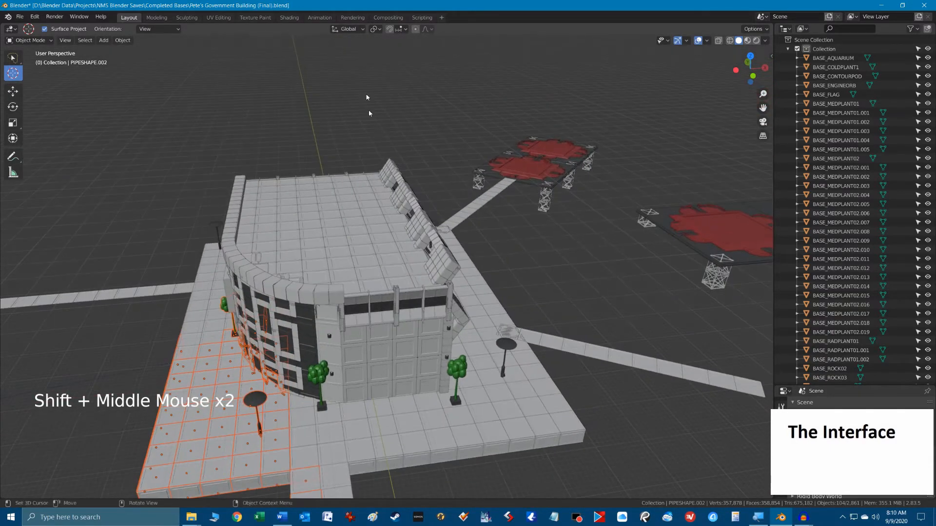
Examine the transform orientation choices, leaving Global set, and open the transform pivot point choices.
{"action": "left_click", "coordinate": [360, 29]}
{"action": "left_click", "coordinate": [374, 29]}
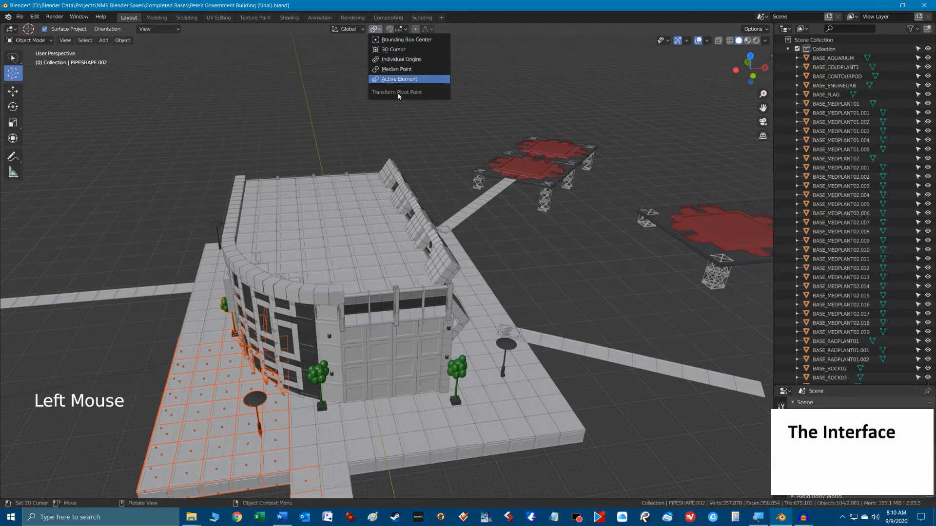
{"action": "left_click", "coordinate": [349, 30]}
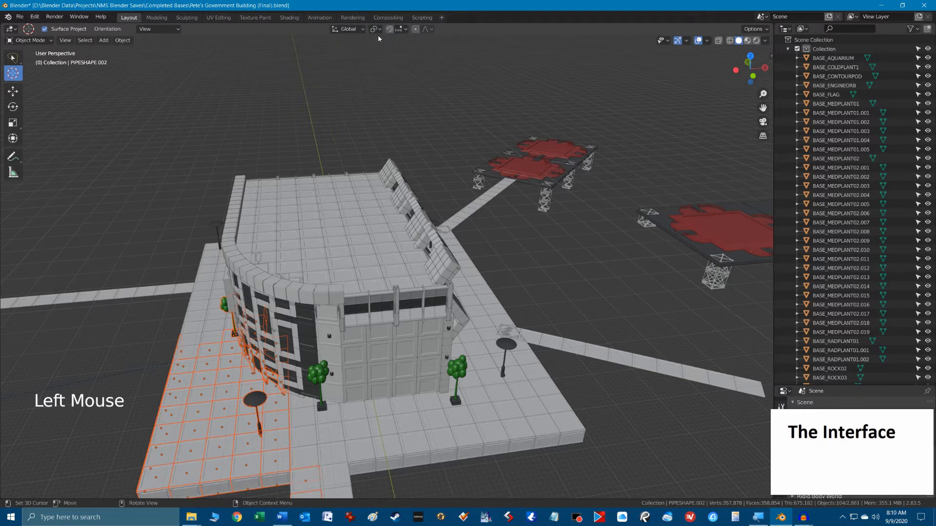
{"action": "scroll", "coordinate": [366, 26], "scroll_direction": "up", "scroll_amount": 4, "text": "ctrl+alt"}
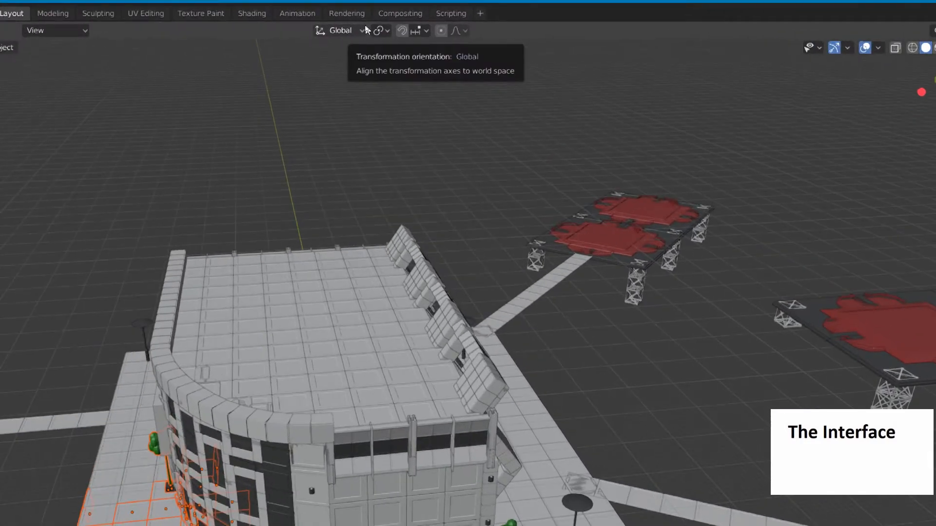
{"action": "left_click", "coordinate": [358, 30]}
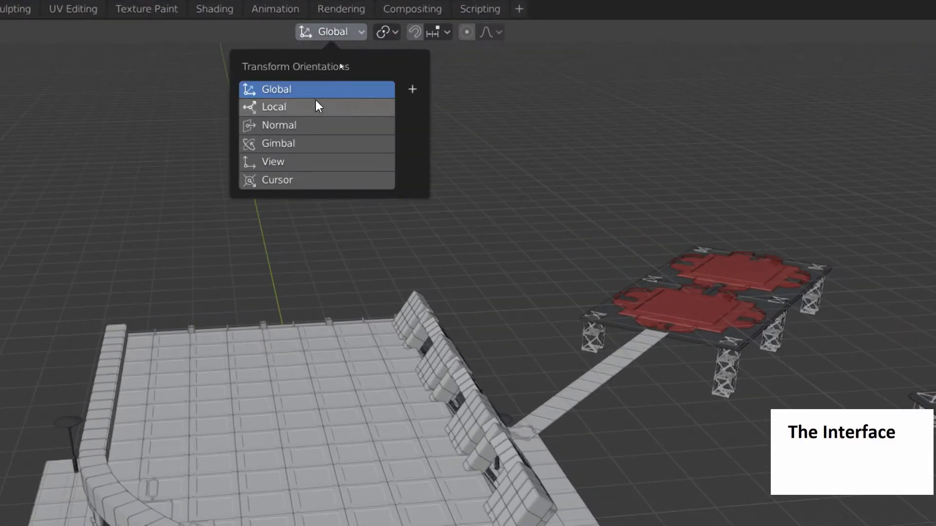
{"action": "left_click", "coordinate": [388, 33]}
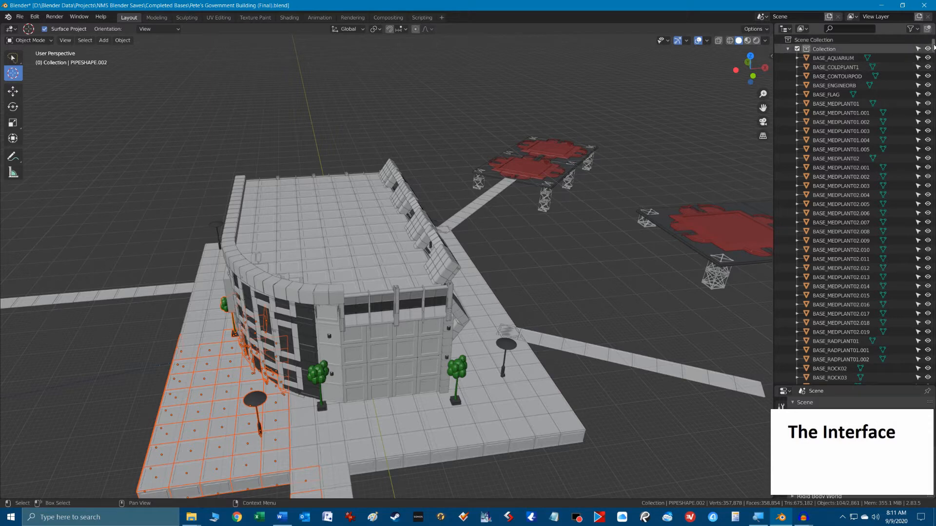
Browse the outliner's object list, open its filter options, and try the selectable and viewport visibility restriction toggles.
{"action": "left_click_drag", "start_coordinate": [933, 46], "coordinate": [933, 93]}
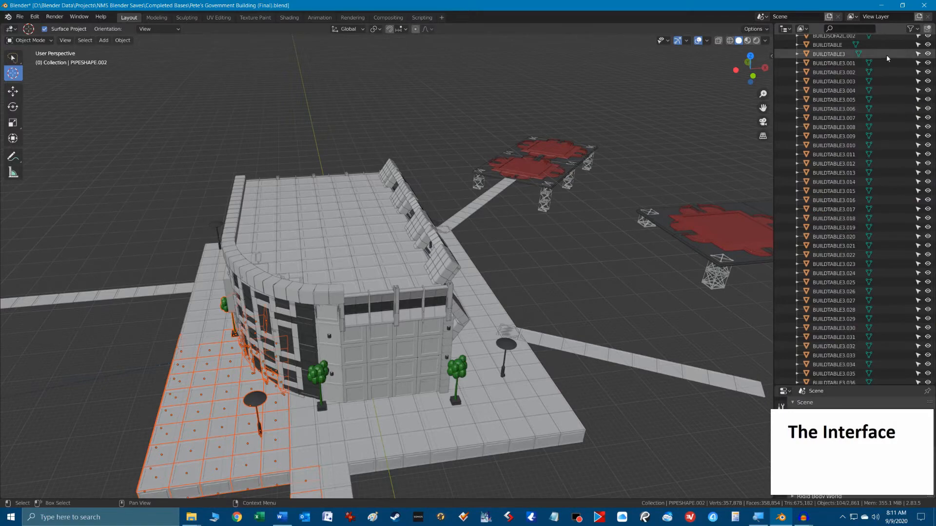
{"action": "left_click", "coordinate": [915, 29]}
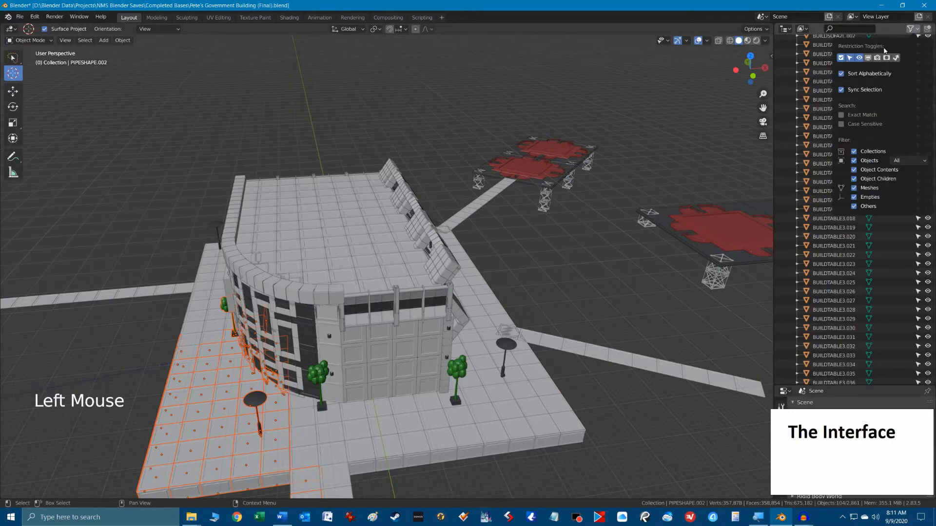
{"action": "scroll", "coordinate": [883, 48], "scroll_direction": "up", "scroll_amount": 1, "text": "ctrl+alt"}
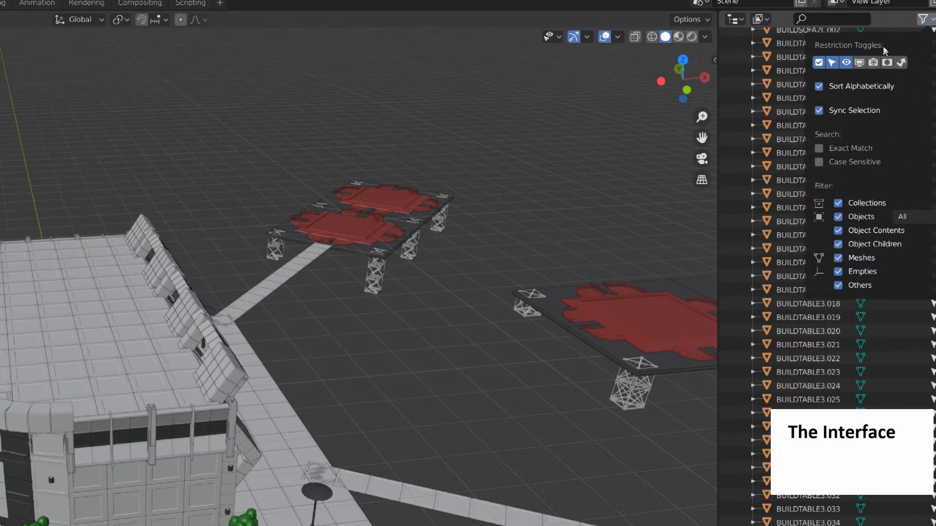
{"action": "scroll", "coordinate": [883, 48], "scroll_direction": "up", "scroll_amount": 1, "text": "ctrl+alt"}
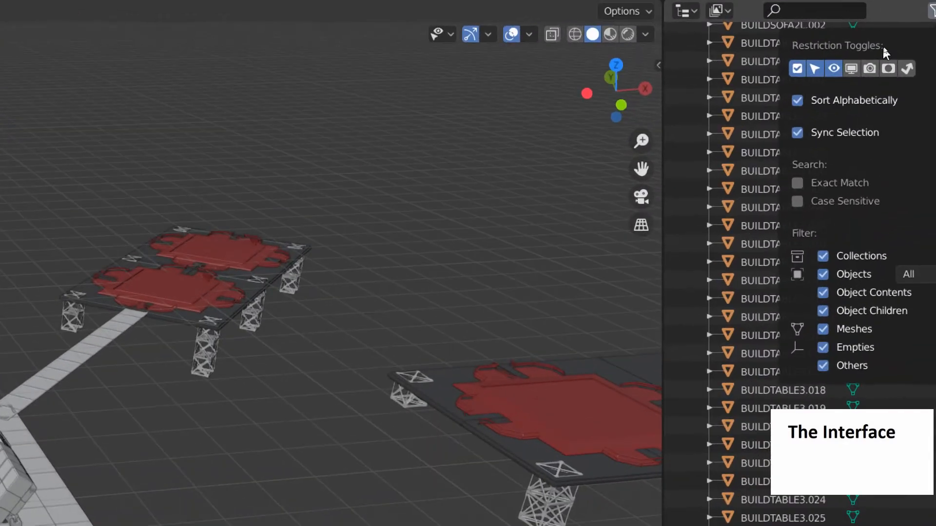
{"action": "left_click", "coordinate": [815, 69]}
{"action": "left_click", "coordinate": [816, 69]}
{"action": "left_click", "coordinate": [835, 71]}
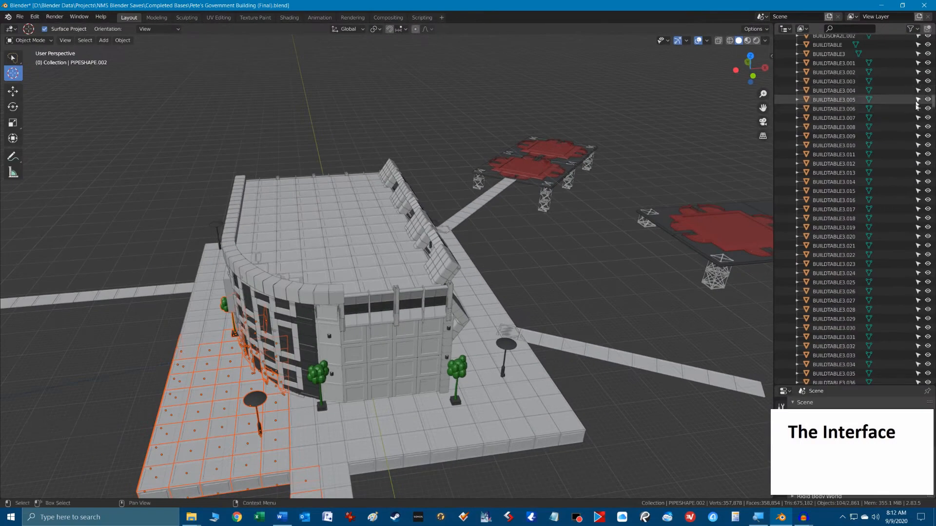
Make BUILDTABLE3.005 unselectable in the outliner and switch from the 3D cursor tool back to Select Box.
{"action": "left_click", "coordinate": [916, 125]}
{"action": "left_click", "coordinate": [540, 165]}
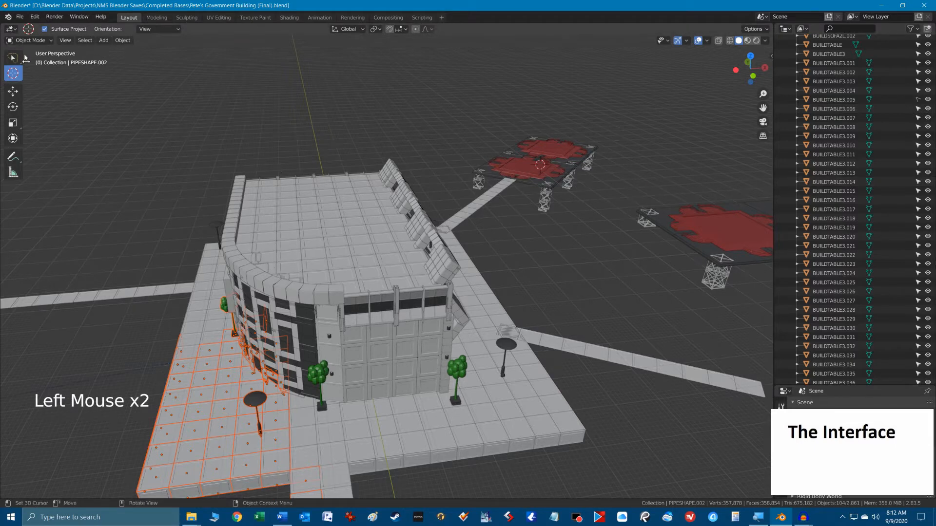
{"action": "left_click", "coordinate": [13, 58]}
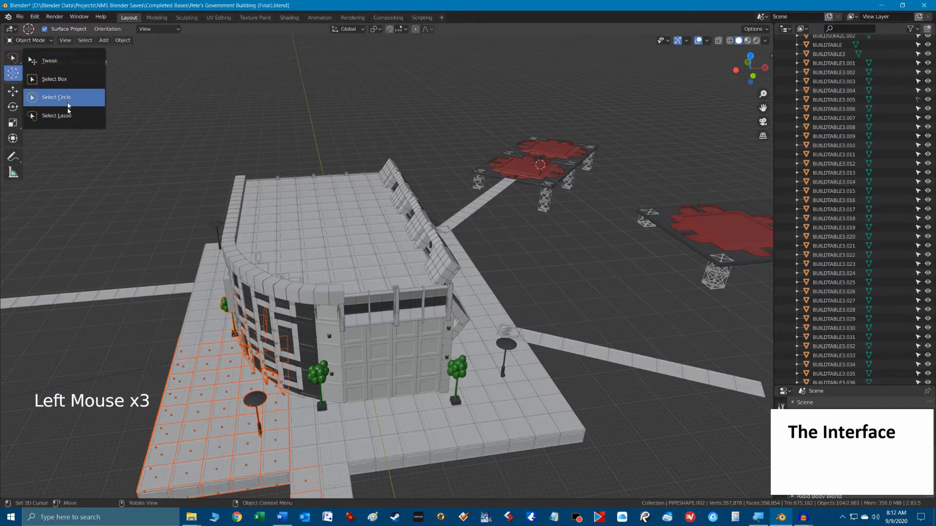
{"action": "left_click", "coordinate": [66, 79]}
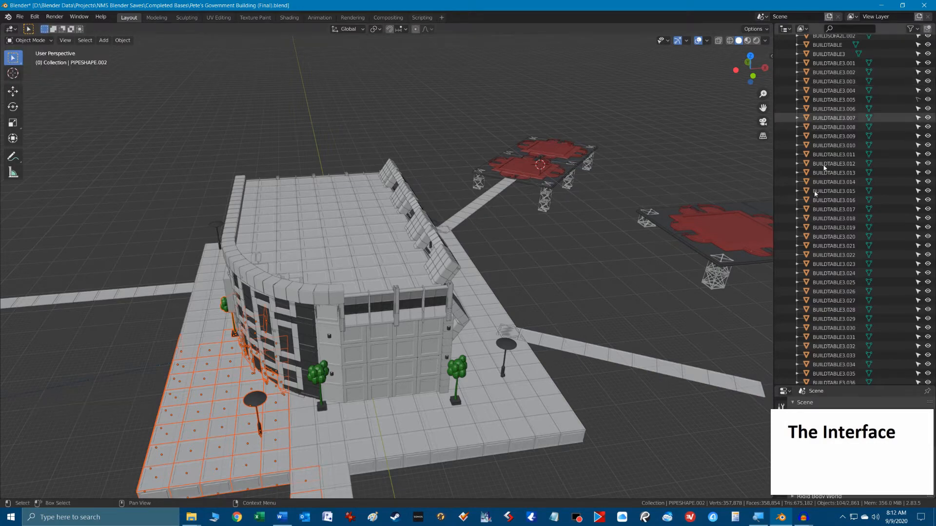
Select the BASE_FLAG object near the end of the walkway, delete it, and undo the deletion.
{"action": "middle_click_drag", "start_coordinate": [580, 424], "coordinate": [574, 293], "text": "shift"}
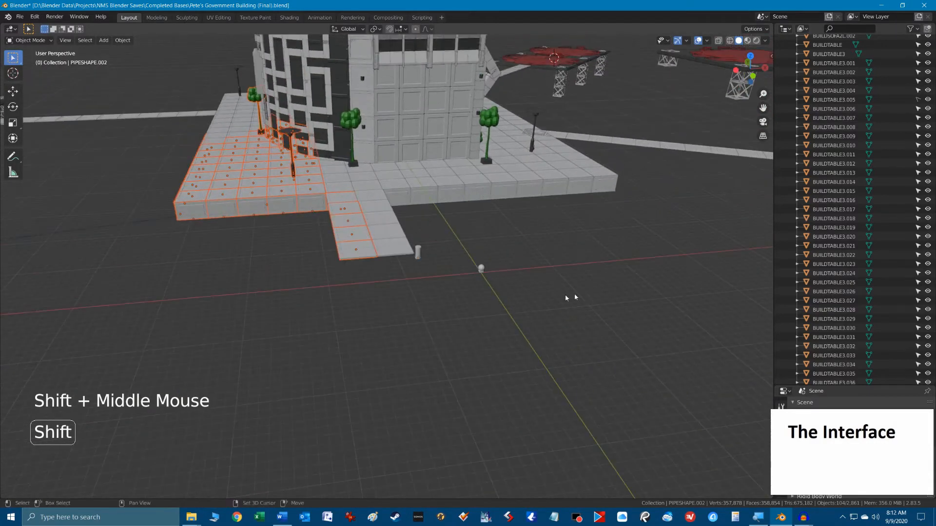
{"action": "left_click", "coordinate": [482, 268]}
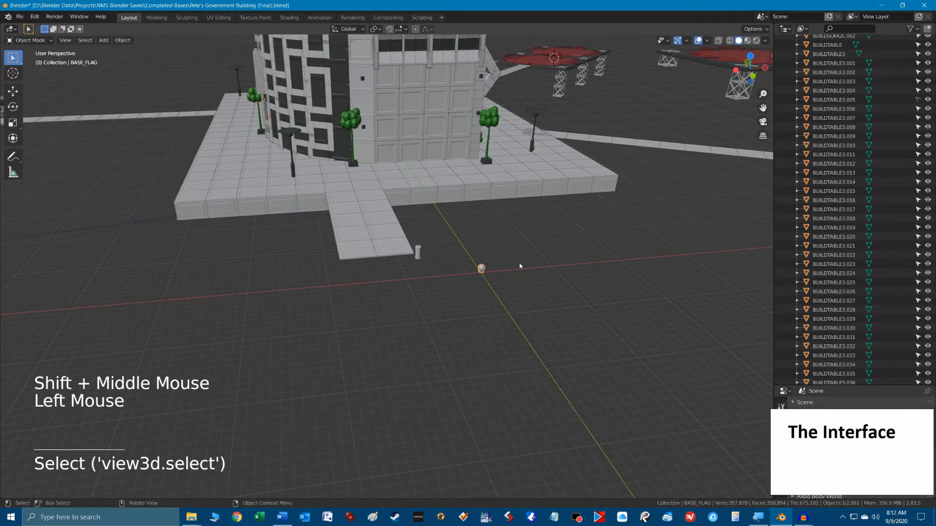
{"action": "key", "text": "Delete"}
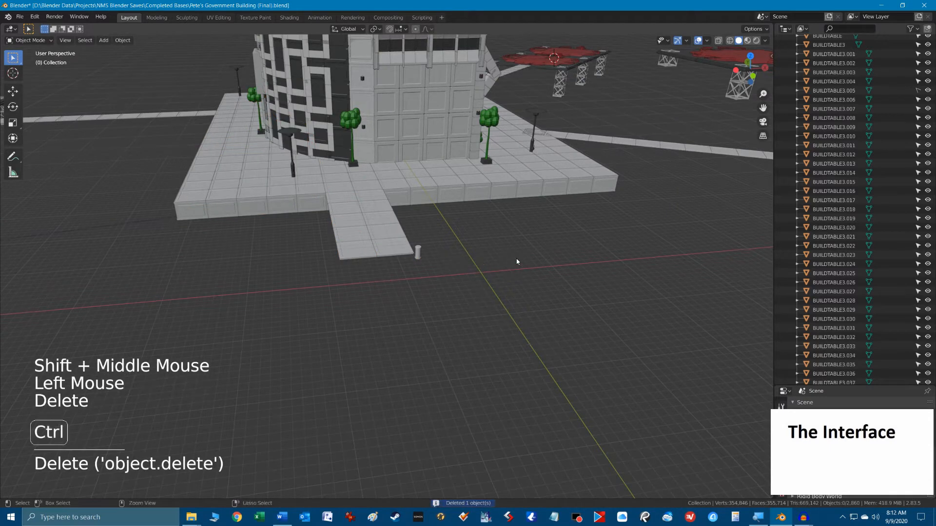
{"action": "key", "text": "ctrl"}
{"action": "key", "text": "ctrl+z"}
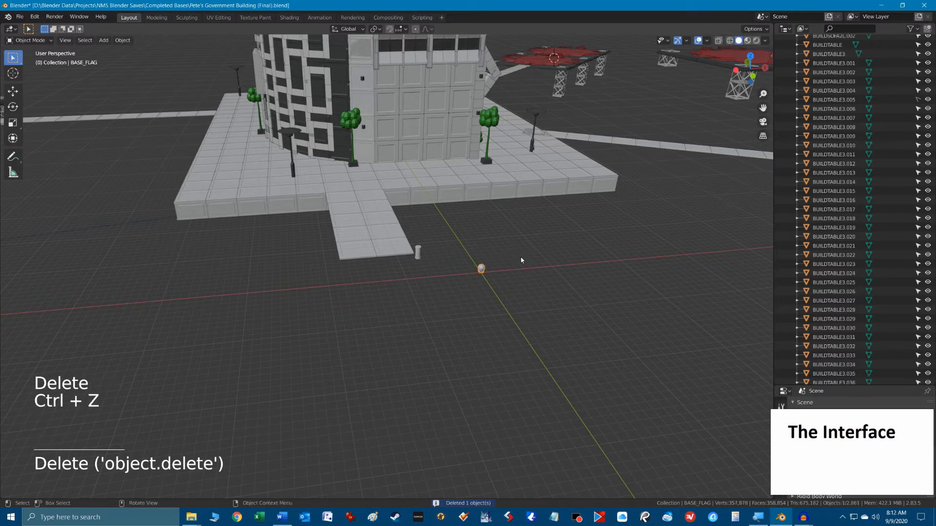
Find BASE_FLAG in the outliner and make it unselectable in the viewport.
{"action": "scroll", "coordinate": [899, 89], "scroll_direction": "up", "scroll_amount": 20}
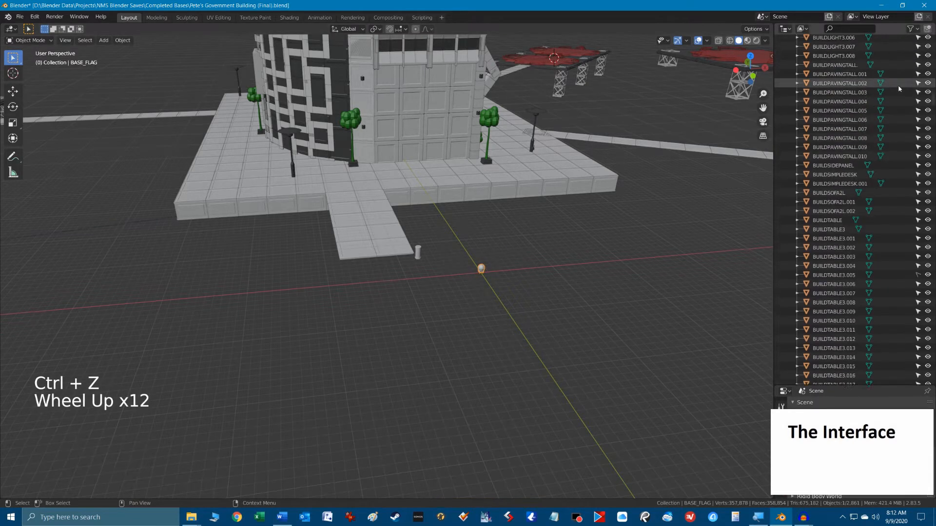
{"action": "scroll", "coordinate": [899, 89], "scroll_direction": "up", "scroll_amount": 18}
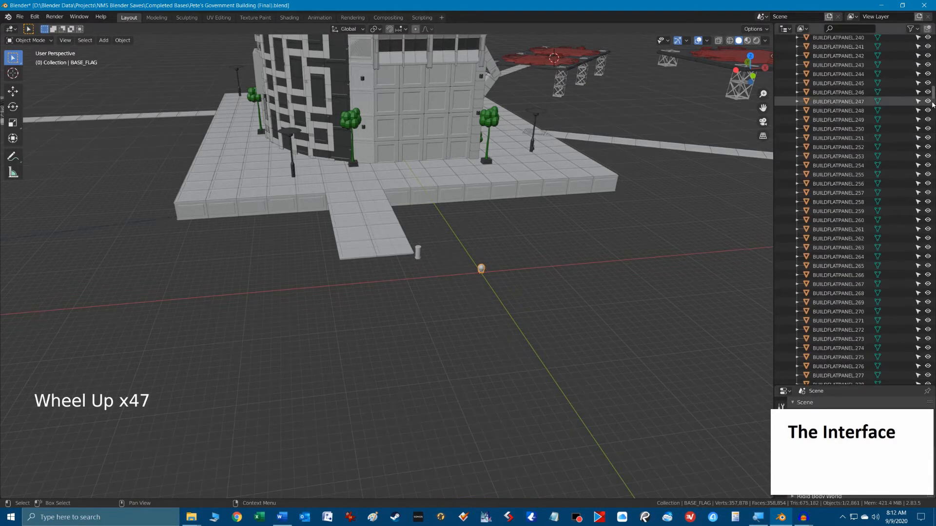
{"action": "left_click", "coordinate": [933, 92]}
{"action": "left_click_drag", "start_coordinate": [932, 93], "coordinate": [930, 41]}
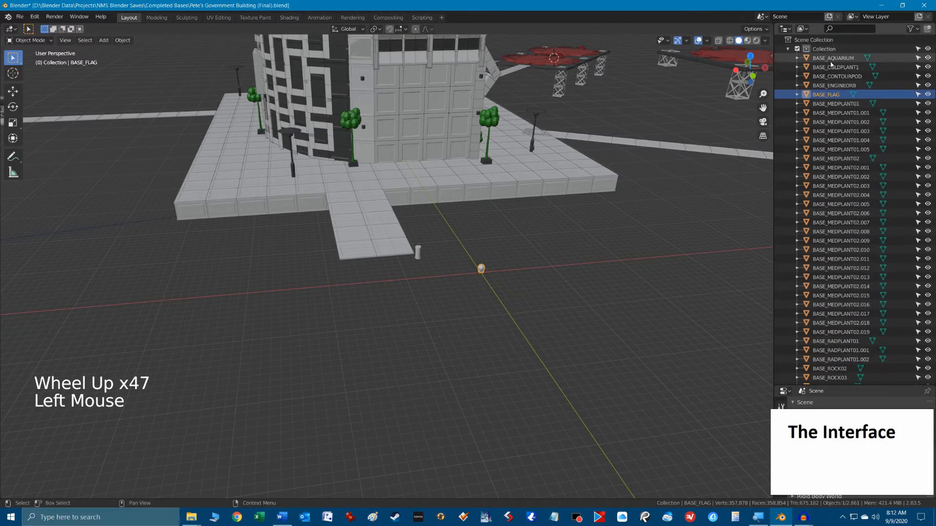
{"action": "left_click", "coordinate": [918, 95]}
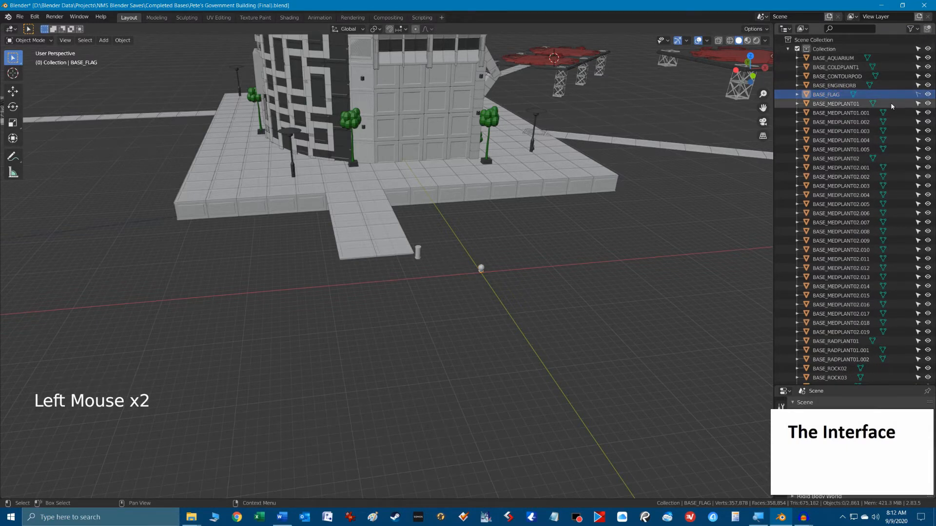
{"action": "scroll", "coordinate": [891, 103], "scroll_direction": "up", "scroll_amount": 1, "text": "ctrl+alt"}
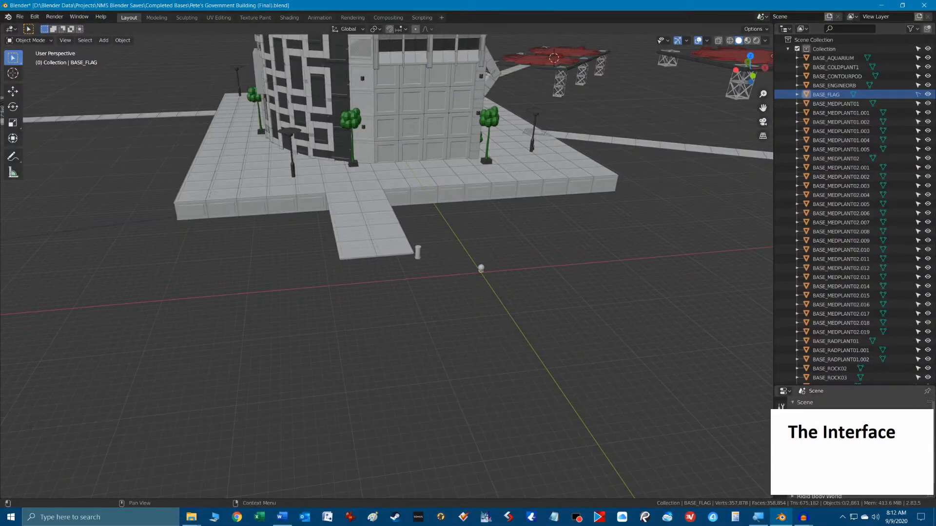
Enlarge the outliner by adjusting its border with the properties editor.
{"action": "left_click", "coordinate": [847, 393]}
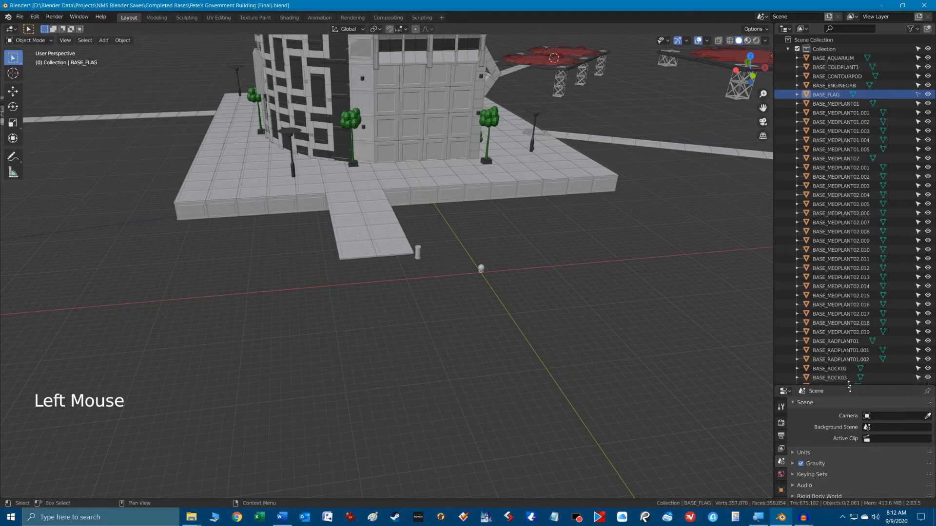
{"action": "left_click_drag", "start_coordinate": [848, 385], "coordinate": [845, 493]}
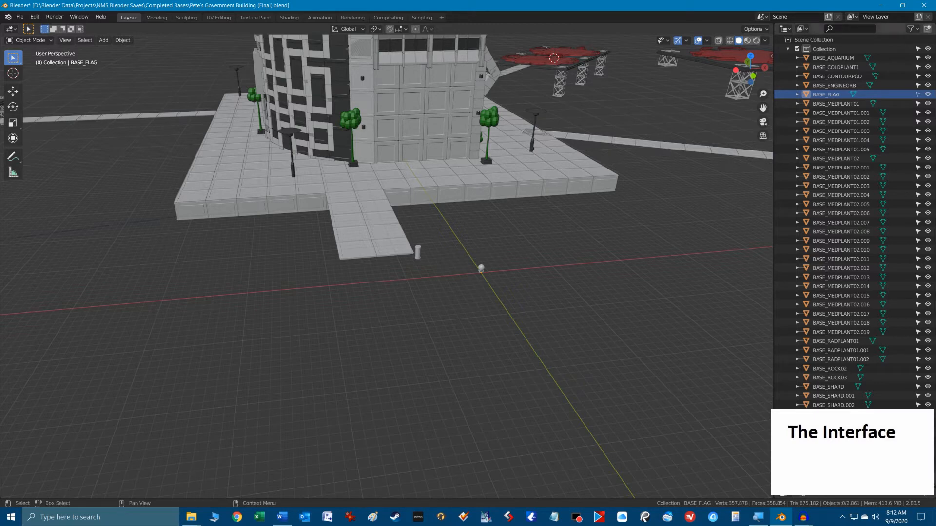
{"action": "left_click_drag", "start_coordinate": [844, 488], "coordinate": [845, 488]}
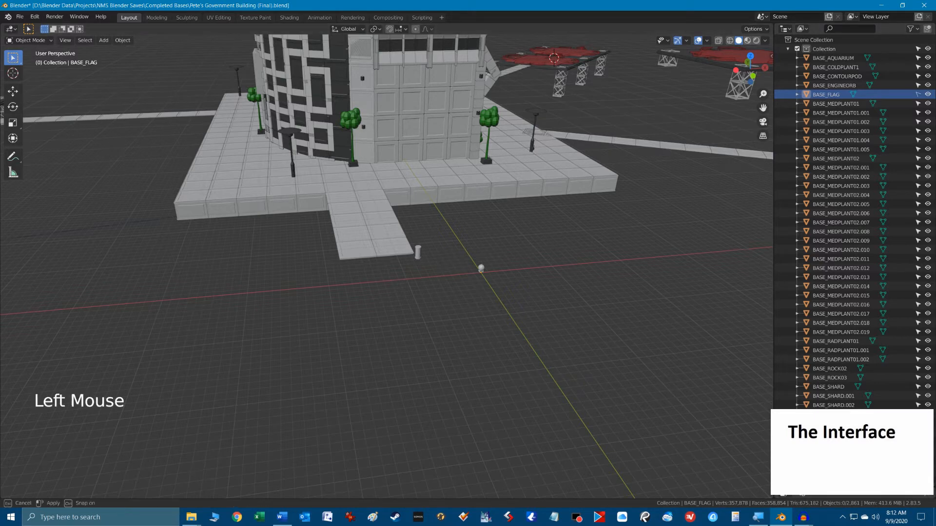
{"action": "mouse_move", "coordinate": [841, 421]}
{"action": "left_mouse_down"}
{"action": "mouse_move", "coordinate": [840, 398]}
{"action": "mouse_move", "coordinate": [840, 417]}
{"action": "left_mouse_up"}
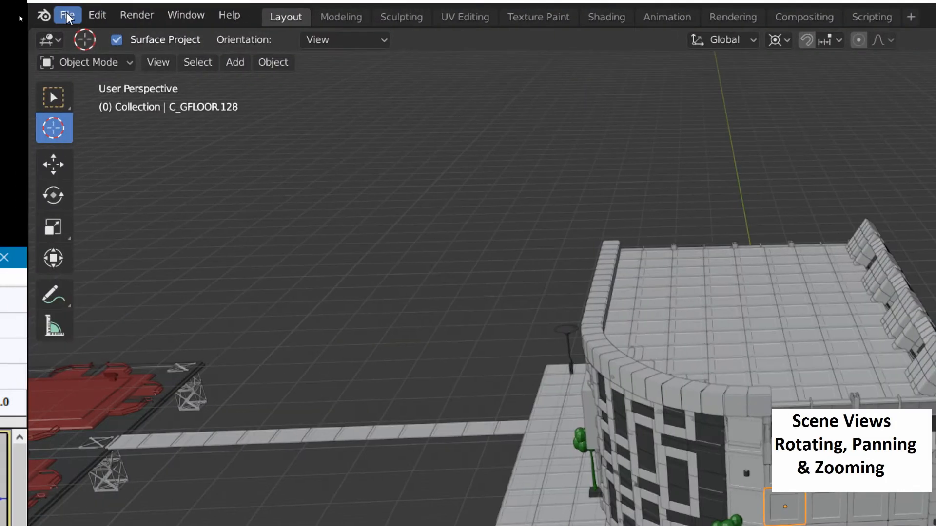
Review the Emulate 3 Button Mouse option in the Input preferences, keep it enabled, and close the preferences.
{"action": "left_click", "coordinate": [97, 15]}
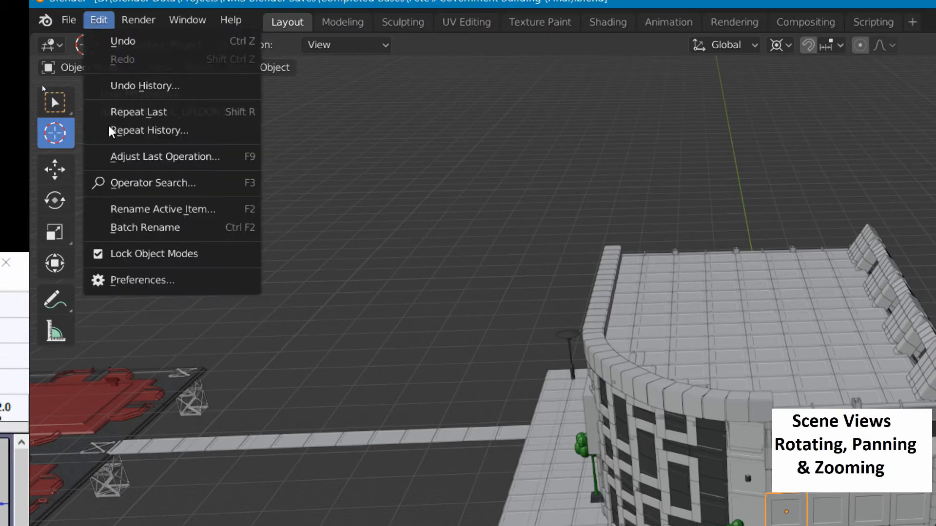
{"action": "left_click", "coordinate": [180, 280]}
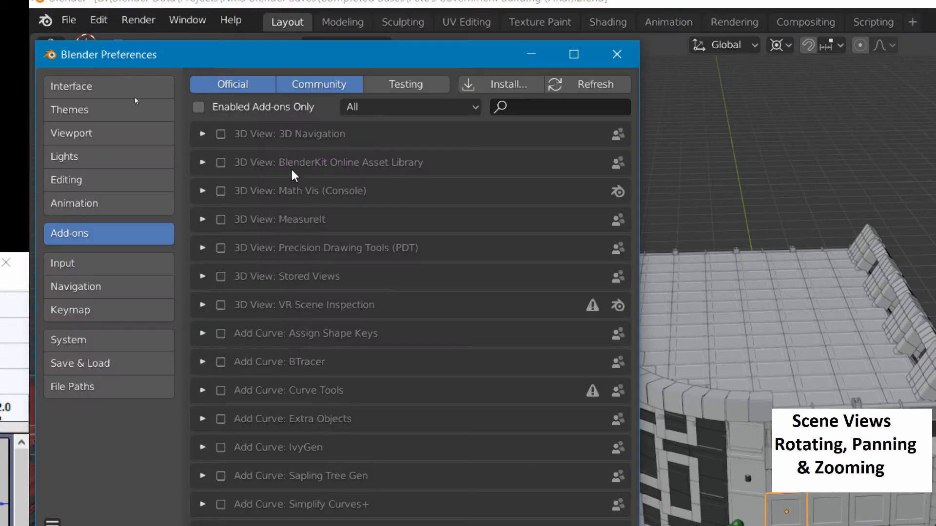
{"action": "left_click", "coordinate": [96, 268]}
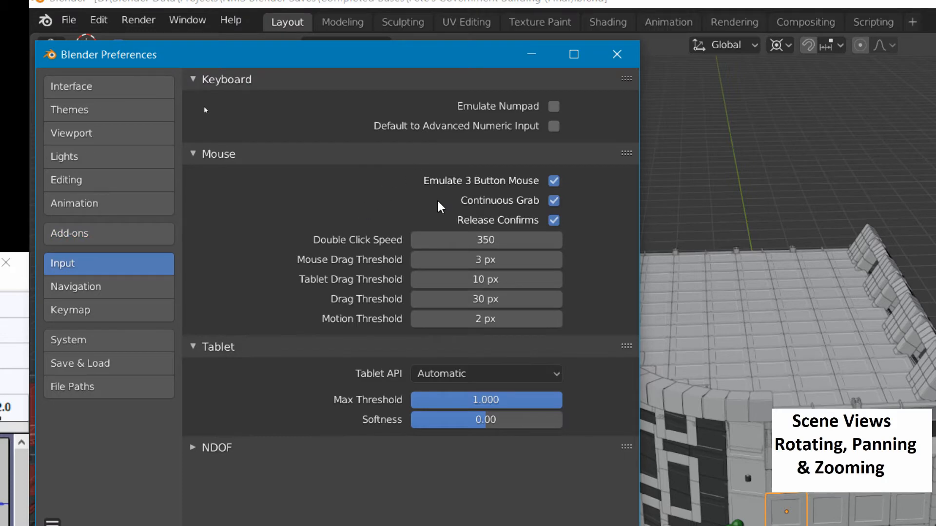
{"action": "left_click", "coordinate": [554, 181]}
{"action": "left_click", "coordinate": [617, 54]}
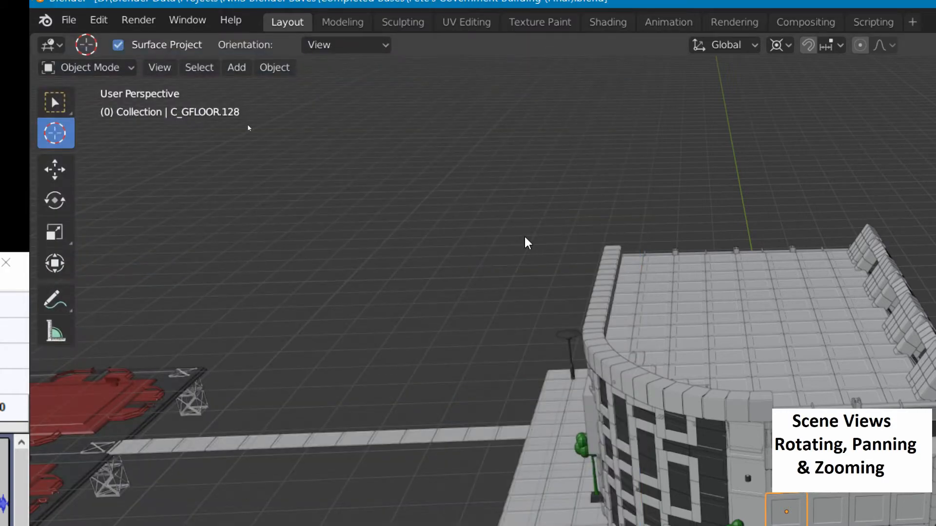
Zoom out to see the whole base and orbit around it, first directly in the viewport and again with the navigation gizmo.
{"action": "scroll", "coordinate": [525, 237], "scroll_direction": "down", "scroll_amount": 3}
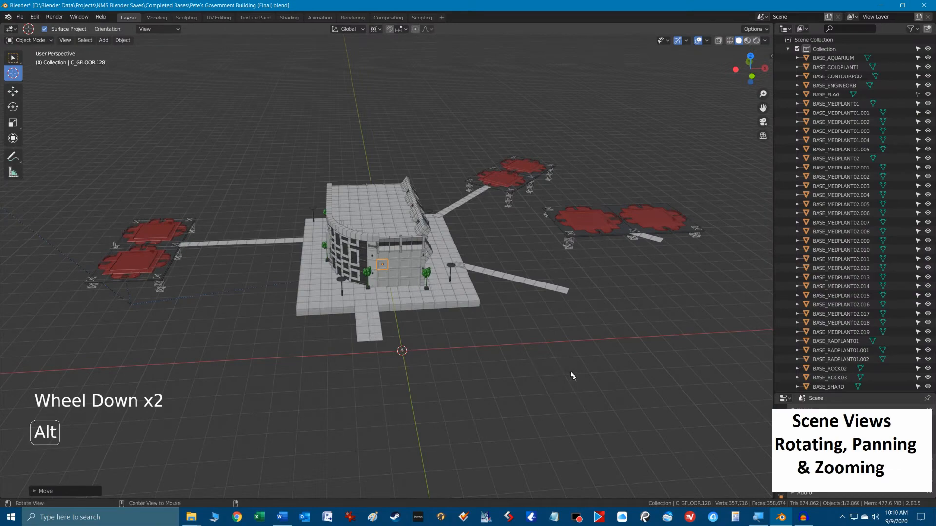
{"action": "middle_click_drag", "start_coordinate": [566, 370], "coordinate": [589, 319], "text": "alt"}
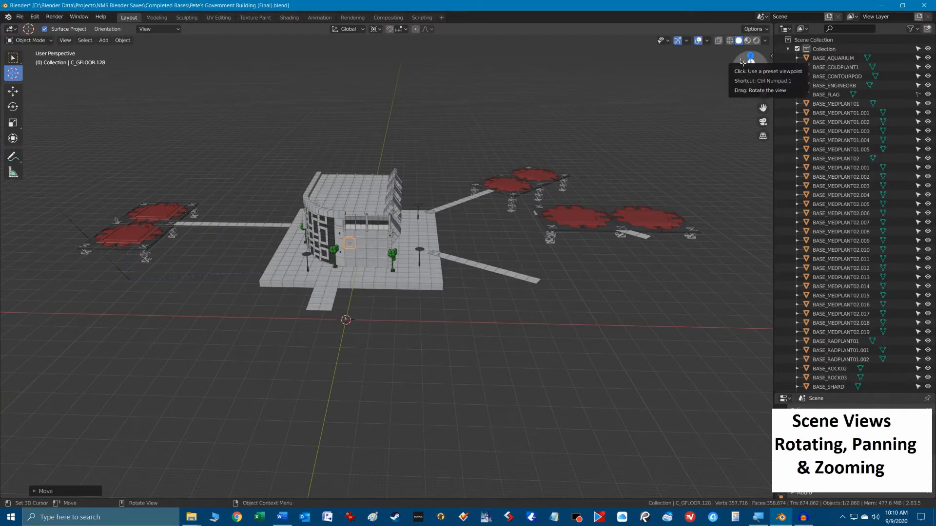
{"action": "mouse_move", "coordinate": [741, 62]}
{"action": "left_mouse_down"}
{"action": "mouse_move", "coordinate": [719, 93]}
{"action": "mouse_move", "coordinate": [836, 43]}
{"action": "mouse_move", "coordinate": [763, 56]}
{"action": "mouse_move", "coordinate": [753, 66]}
{"action": "mouse_move", "coordinate": [776, 61]}
{"action": "mouse_move", "coordinate": [736, 55]}
{"action": "left_mouse_up"}
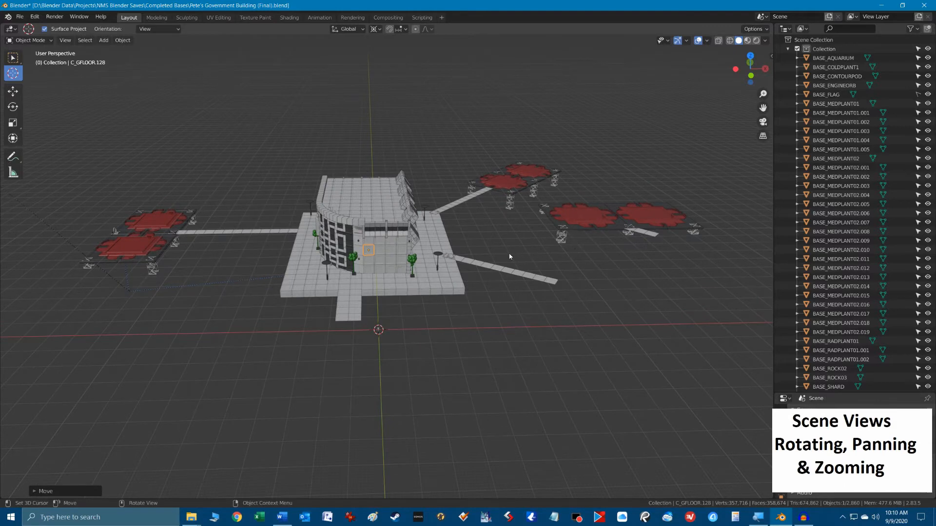
Place the 3D cursor on the building's front wall, then switch to Select Box and select a lower wall panel.
{"action": "left_click", "coordinate": [379, 249]}
{"action": "left_click", "coordinate": [13, 58]}
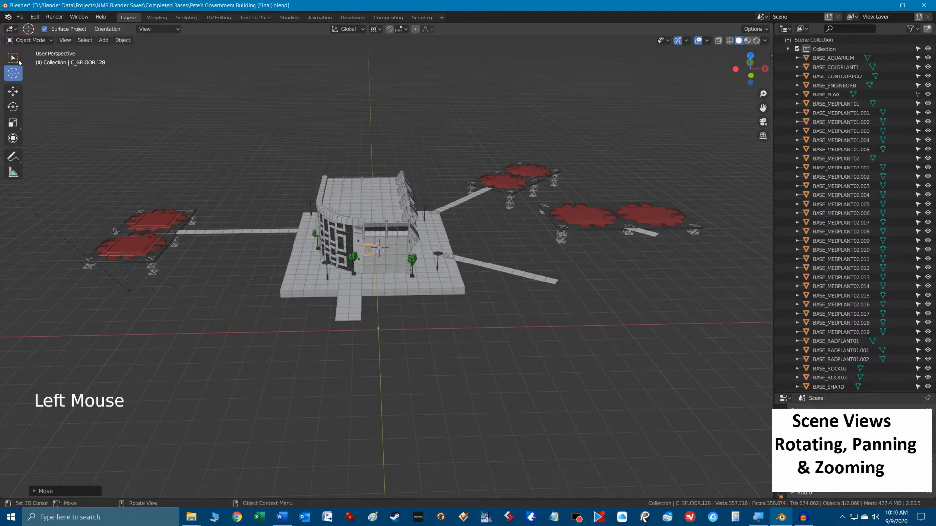
{"action": "left_click", "coordinate": [12, 57]}
{"action": "left_click", "coordinate": [386, 258]}
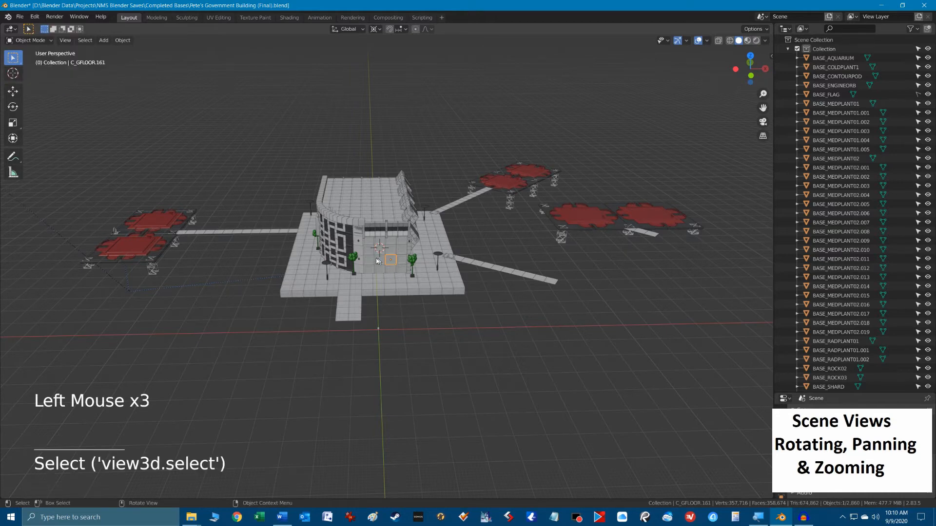
{"action": "left_click", "coordinate": [386, 258]}
Select the end floor tile of the front walkway, frame the view on it, and orbit around it.
{"action": "key", "text": "shift"}
{"action": "left_click", "coordinate": [355, 320]}
{"action": "key", "text": "KP_Decimal"}
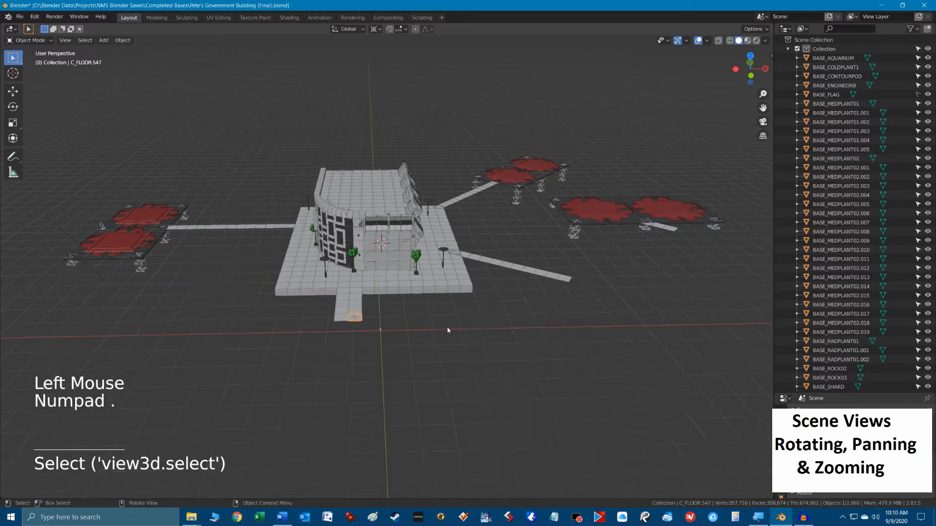
{"action": "scroll", "coordinate": [431, 303], "scroll_direction": "down", "scroll_amount": 11}
{"action": "scroll", "coordinate": [431, 302], "scroll_direction": "down", "scroll_amount": 3}
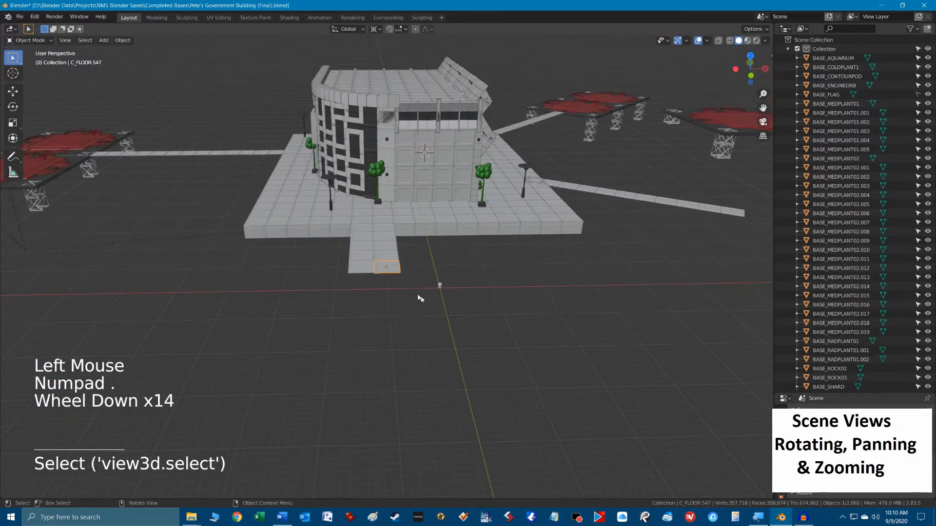
{"action": "middle_click_drag", "start_coordinate": [373, 309], "coordinate": [309, 285], "text": "alt"}
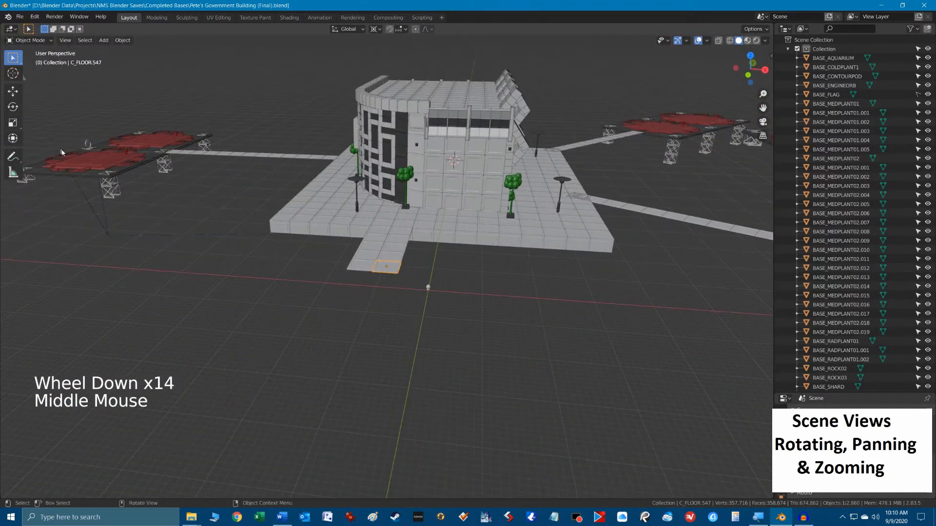
Select the landing pad BUILDLANDINGPAD.003, frame the view on it, and orbit around it from a wider distance.
{"action": "left_click", "coordinate": [112, 165]}
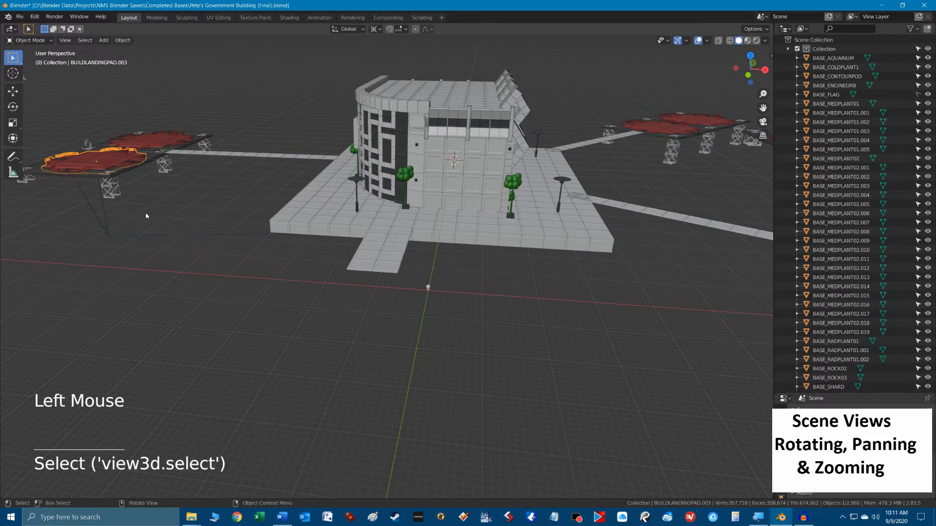
{"action": "key", "text": "KP_Decimal"}
{"action": "middle_click_drag", "start_coordinate": [188, 352], "coordinate": [221, 349], "text": "alt"}
{"action": "scroll", "coordinate": [526, 283], "scroll_direction": "down", "scroll_amount": 7}
{"action": "middle_click_drag", "start_coordinate": [525, 283], "coordinate": [254, 318], "text": "shift"}
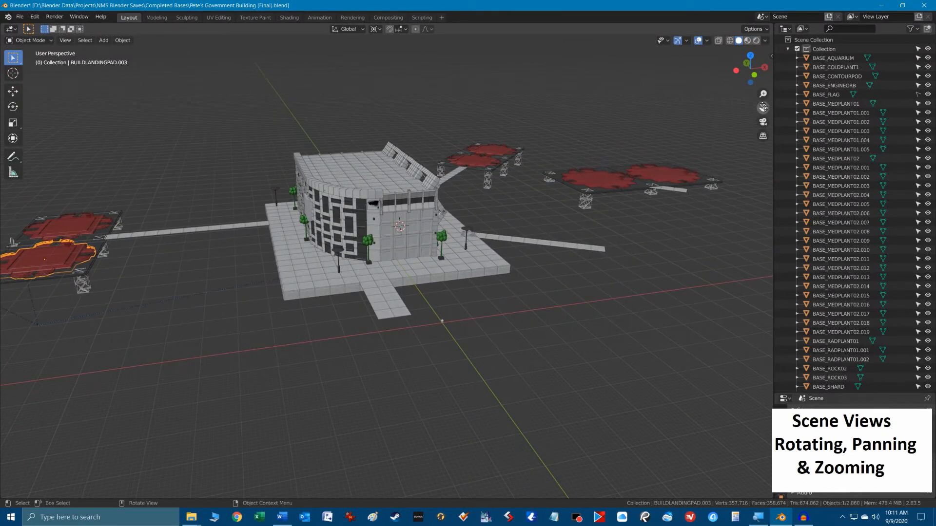
Pan the view with the viewport's Move View control and zoom in and out on the building.
{"action": "mouse_move", "coordinate": [764, 107]}
{"action": "left_mouse_down"}
{"action": "mouse_move", "coordinate": [718, 88]}
{"action": "mouse_move", "coordinate": [551, 77]}
{"action": "mouse_move", "coordinate": [728, 88]}
{"action": "mouse_move", "coordinate": [534, 107]}
{"action": "mouse_move", "coordinate": [755, 120]}
{"action": "left_mouse_up"}
{"action": "scroll", "coordinate": [417, 288], "scroll_direction": "up", "scroll_amount": 8}
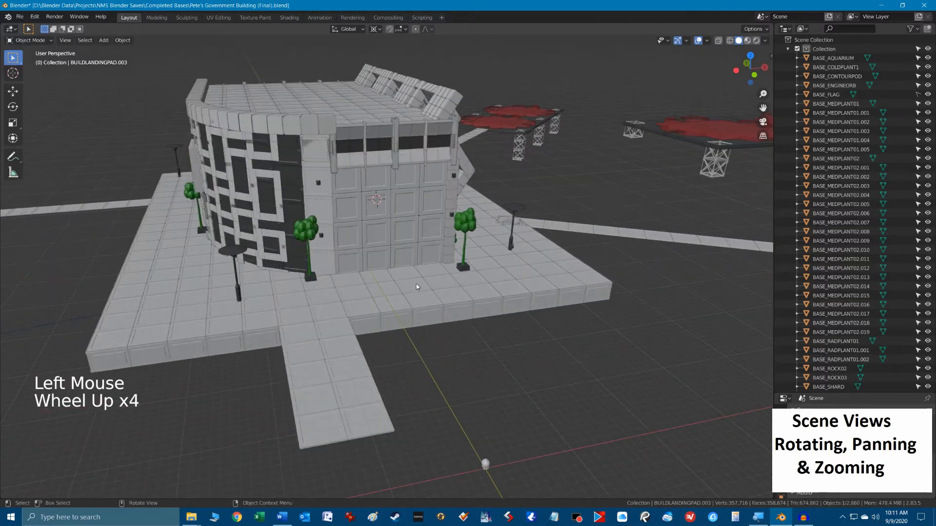
{"action": "scroll", "coordinate": [420, 251], "scroll_direction": "down", "scroll_amount": 5}
{"action": "scroll", "coordinate": [422, 253], "scroll_direction": "down", "scroll_amount": 2}
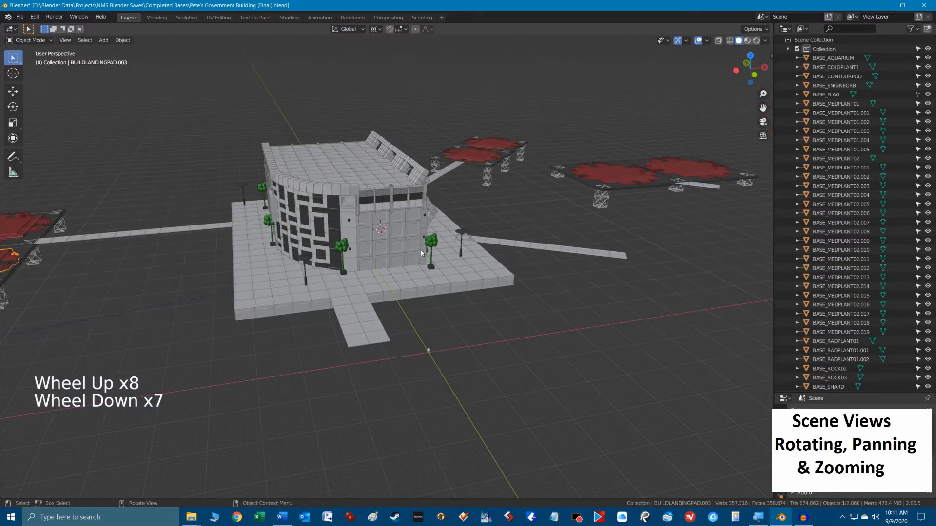
{"action": "scroll", "coordinate": [421, 252], "scroll_direction": "up", "scroll_amount": 3}
Select a front wall panel beside the 3D cursor, frame it, zoom back out, and try the viewport's zoom control.
{"action": "left_click", "coordinate": [408, 194]}
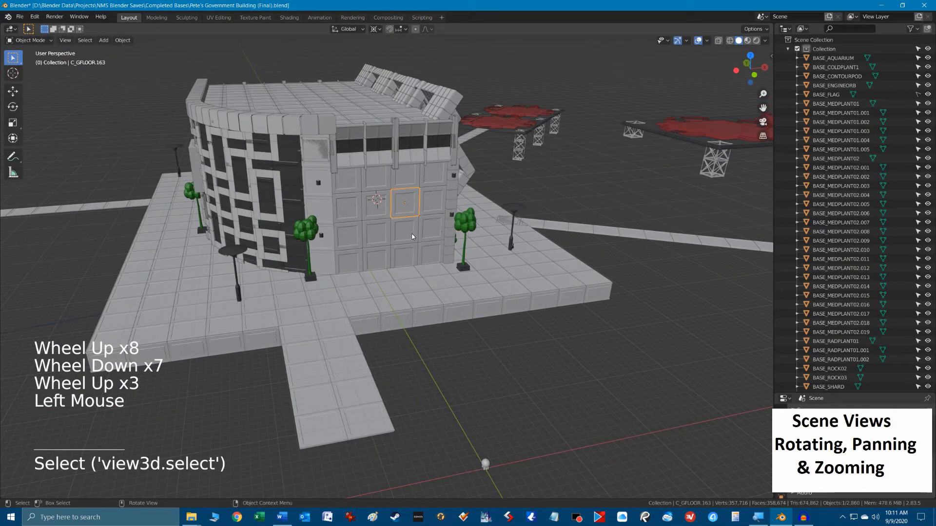
{"action": "key", "text": "KP_Decimal"}
{"action": "scroll", "coordinate": [420, 231], "scroll_direction": "down", "scroll_amount": 11}
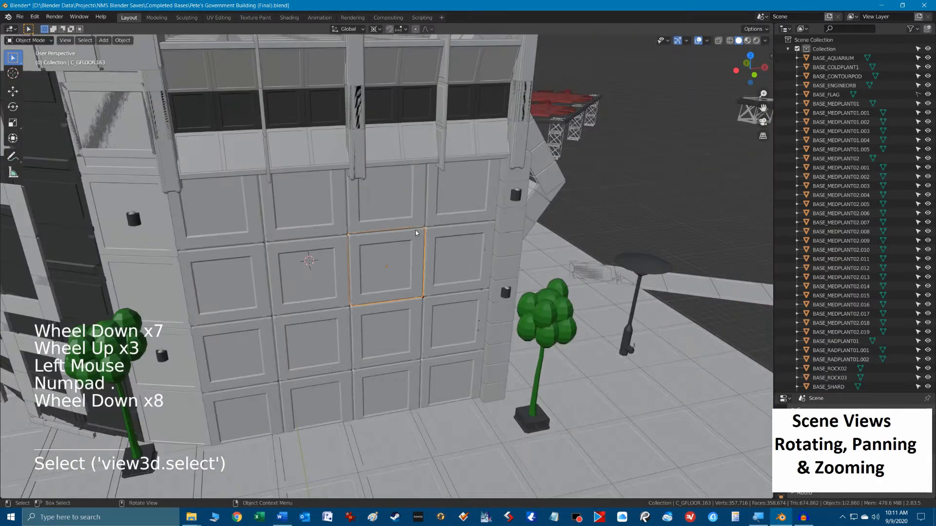
{"action": "scroll", "coordinate": [417, 236], "scroll_direction": "down", "scroll_amount": 6}
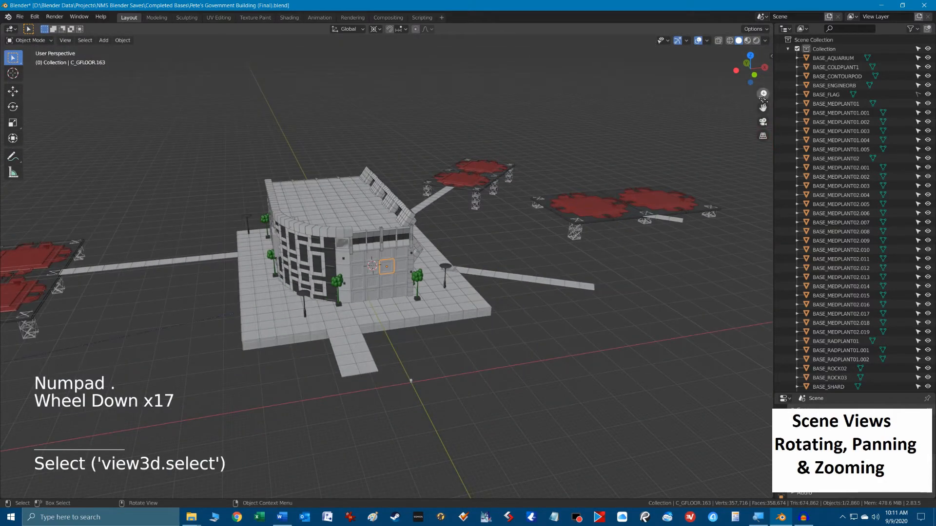
{"action": "left_click_drag", "start_coordinate": [764, 94], "coordinate": [764, 34]}
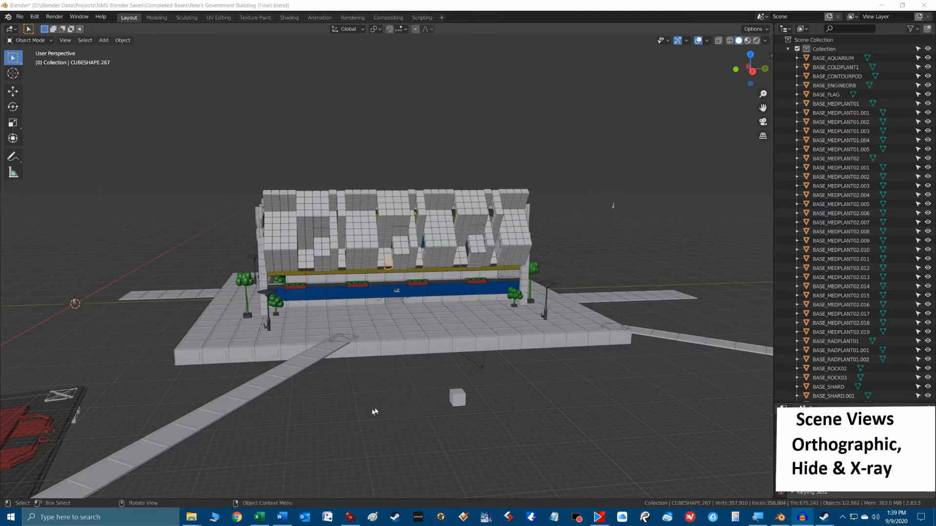
Orbit to a higher angle on the building's rear side and switch to the Top Orthographic view.
{"action": "left_click", "coordinate": [361, 398]}
{"action": "middle_click_drag", "start_coordinate": [366, 397], "coordinate": [370, 416], "text": "alt"}
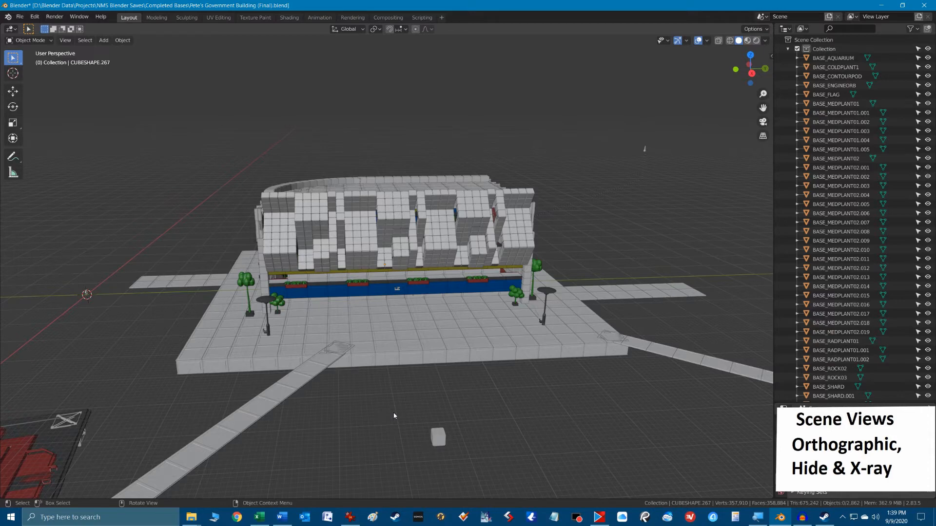
{"action": "key", "text": "KP_7"}
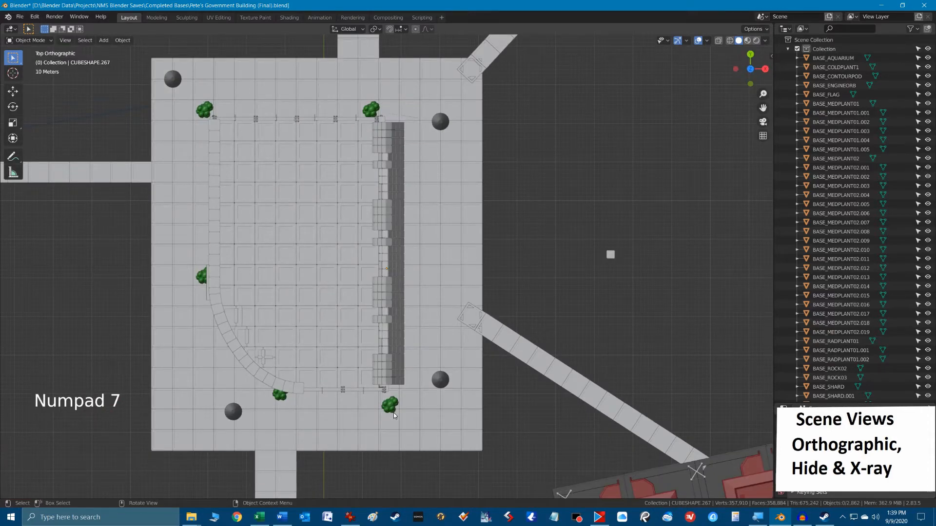
Switch to the Front and then the Right Orthographic view, panning and zooming around the building's front facade.
{"action": "key", "text": "KP_1"}
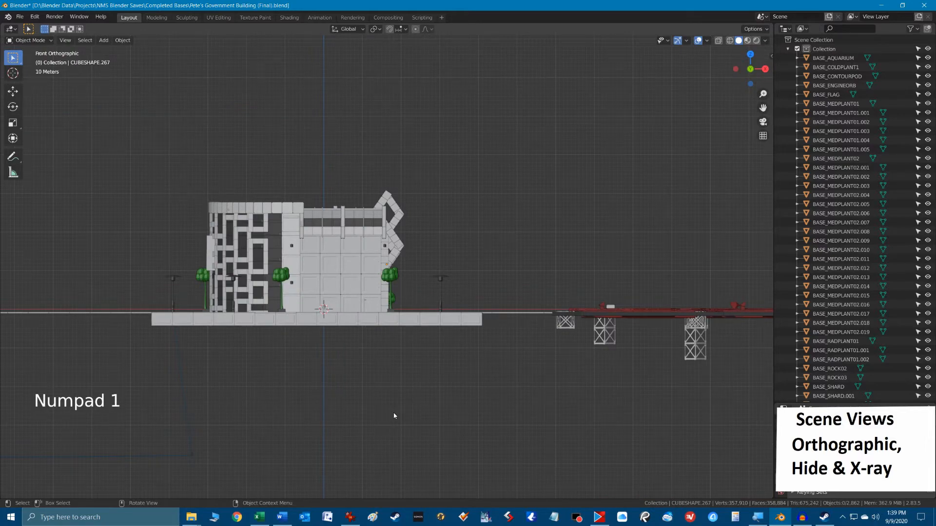
{"action": "key", "text": "KP_3"}
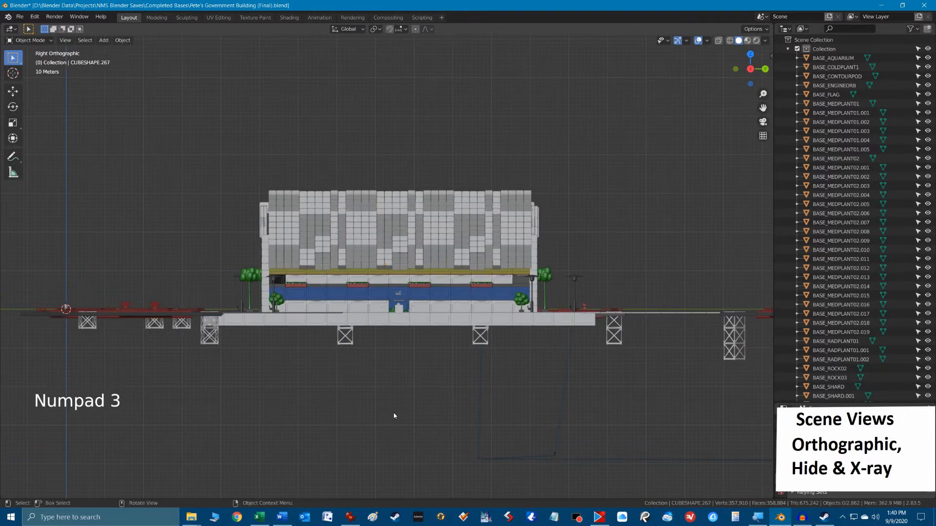
{"action": "scroll", "coordinate": [394, 415], "scroll_direction": "up", "scroll_amount": 3}
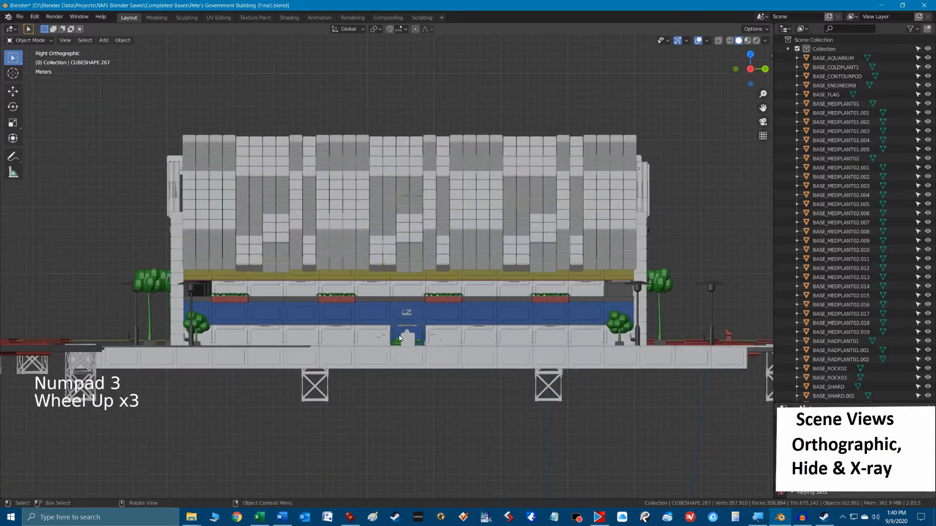
{"action": "mouse_move", "coordinate": [371, 296]}
{"action": "middle_mouse_down", "text": "shift"}
{"action": "mouse_move", "coordinate": [517, 296]}
{"action": "mouse_move", "coordinate": [302, 283]}
{"action": "mouse_move", "coordinate": [344, 249]}
{"action": "mouse_move", "coordinate": [383, 293]}
{"action": "middle_mouse_up", "text": "shift"}
{"action": "scroll", "coordinate": [448, 301], "scroll_direction": "down", "scroll_amount": 3}
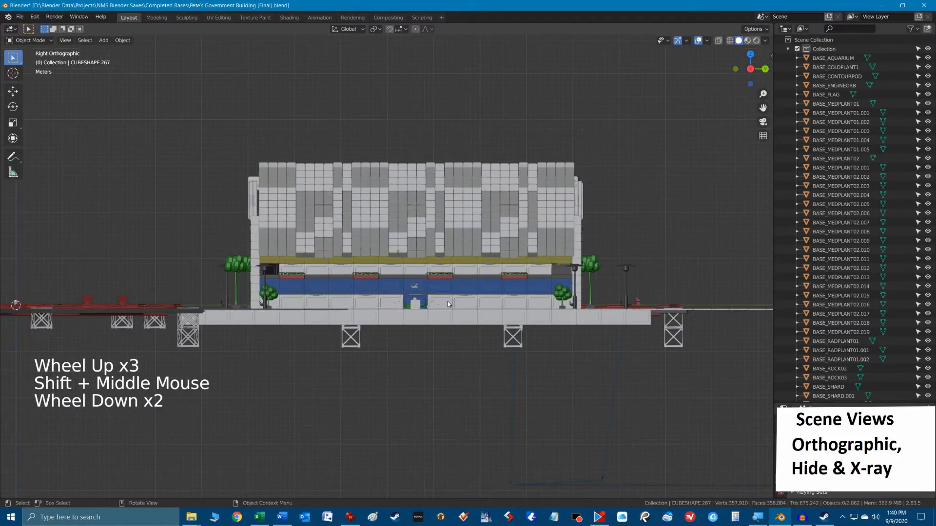
{"action": "scroll", "coordinate": [441, 298], "scroll_direction": "up", "scroll_amount": 1}
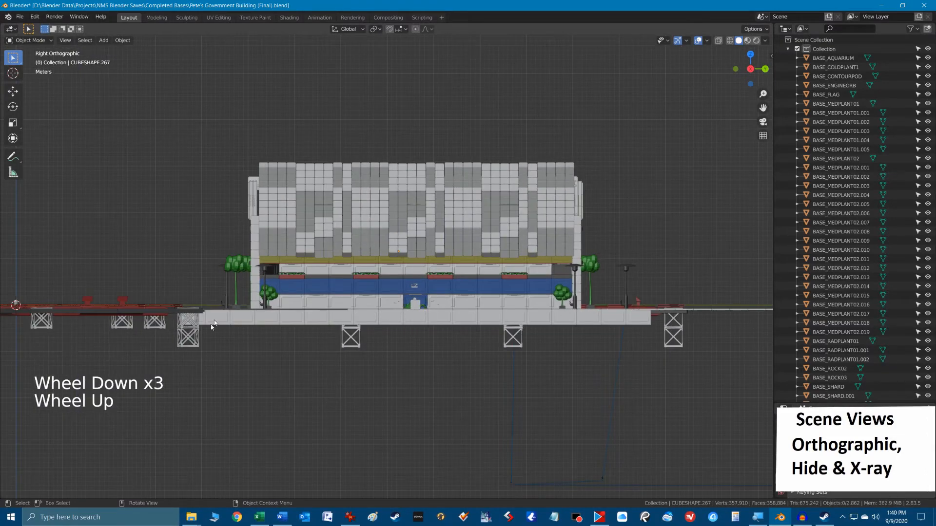
Select the lower cube frame support beneath the platform's end and try moving it in the Right Orthographic view.
{"action": "left_click", "coordinate": [194, 342]}
{"action": "key", "text": "g"}
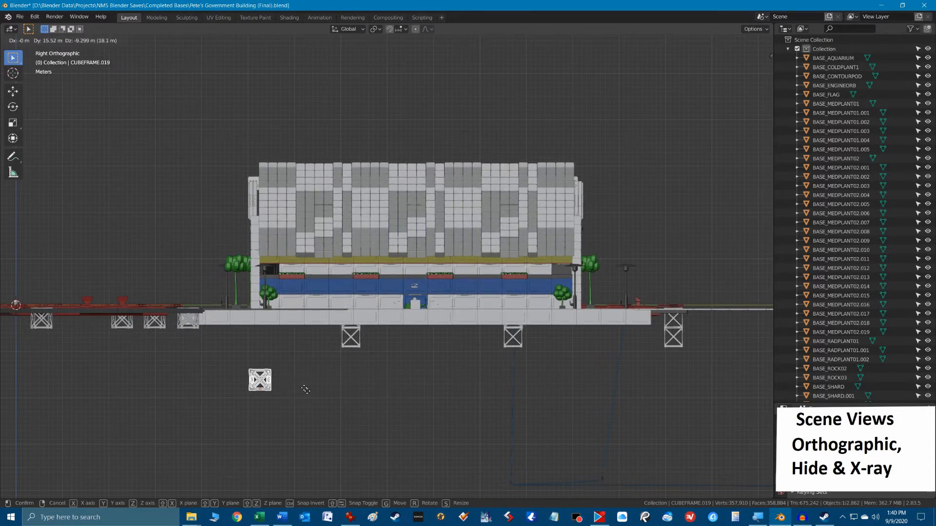
{"action": "right_click", "coordinate": [305, 390]}
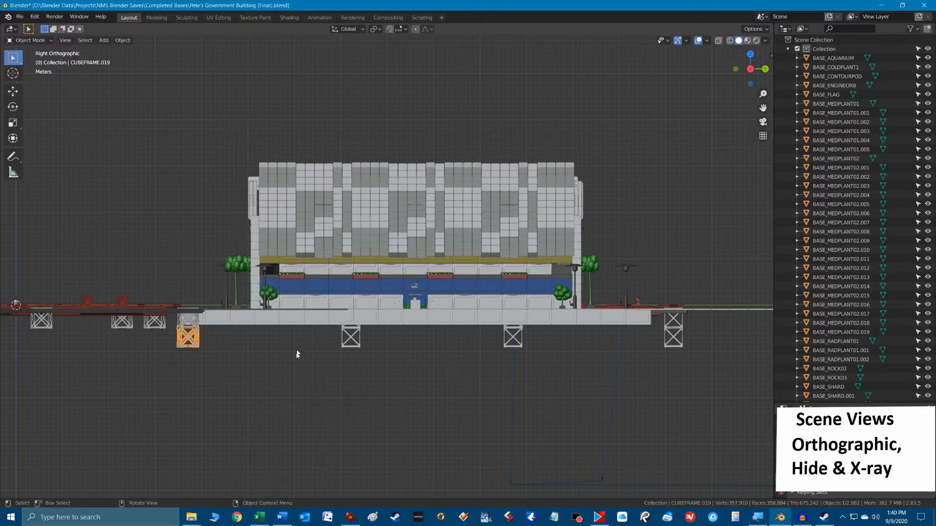
Orbit into perspective, snap to the Front and Right Orthographic views, and flip to the opposite Left Orthographic view.
{"action": "middle_click_drag", "start_coordinate": [297, 371], "coordinate": [324, 333], "text": "alt"}
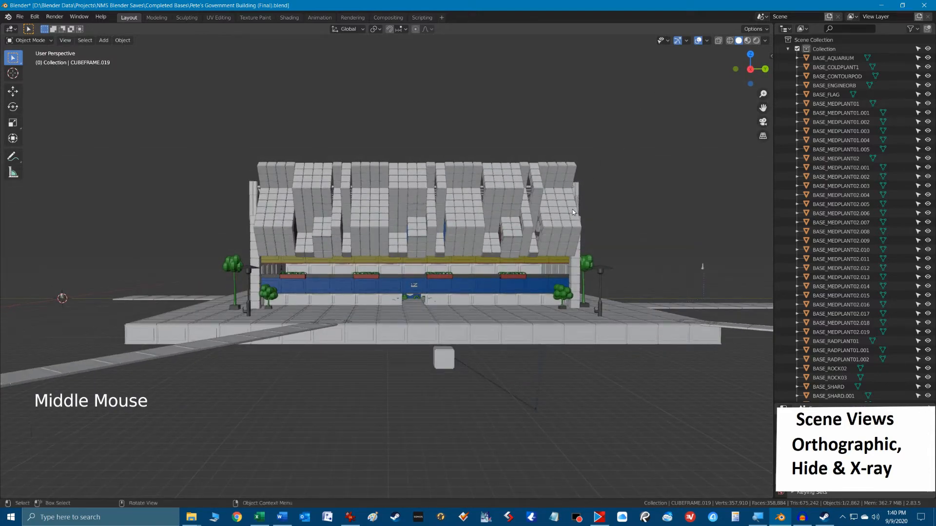
{"action": "key", "text": "KP_1"}
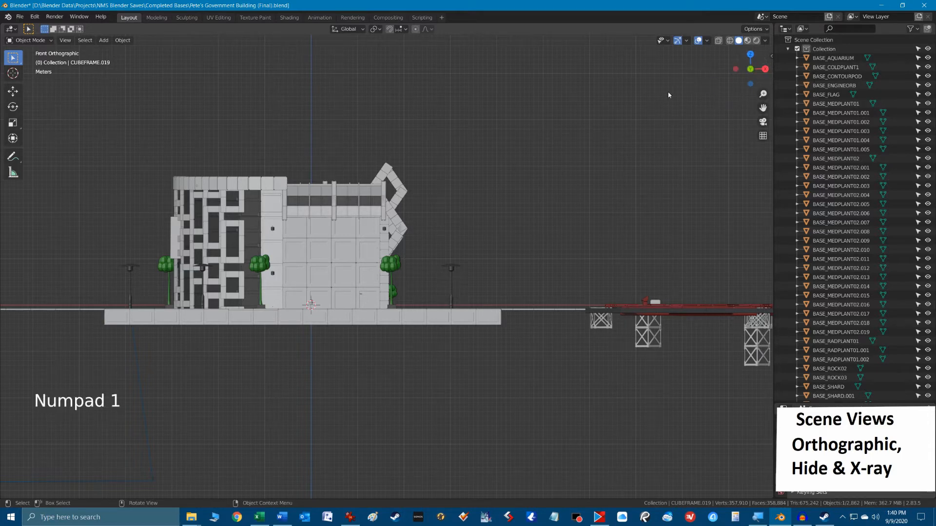
{"action": "key", "text": "KP_3"}
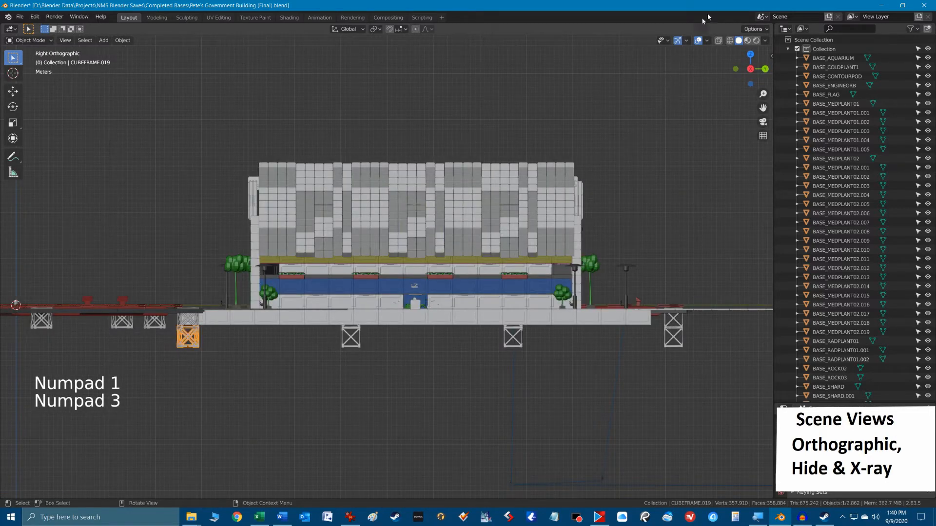
{"action": "left_click", "coordinate": [753, 72]}
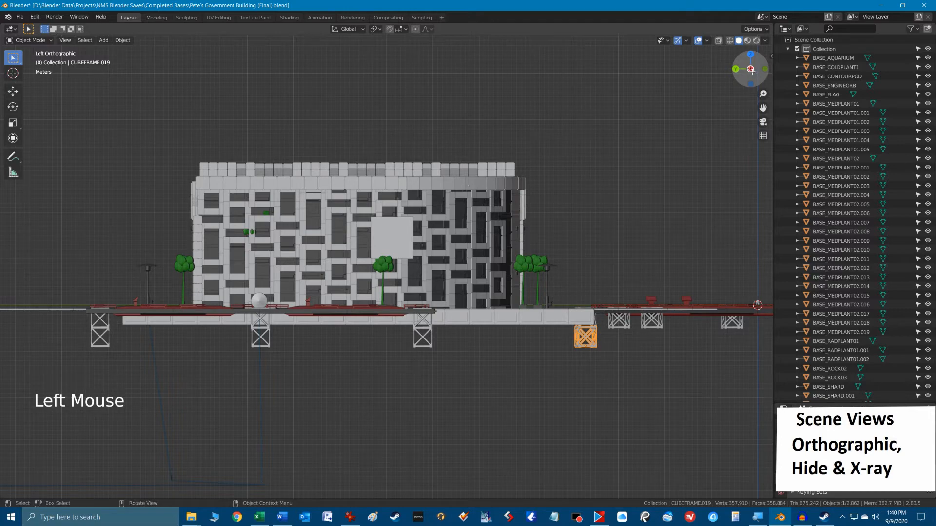
View the building in Front Orthographic, flip to Back, and switch to Top, flipping to Bottom and back to Top.
{"action": "key", "text": "KP_1"}
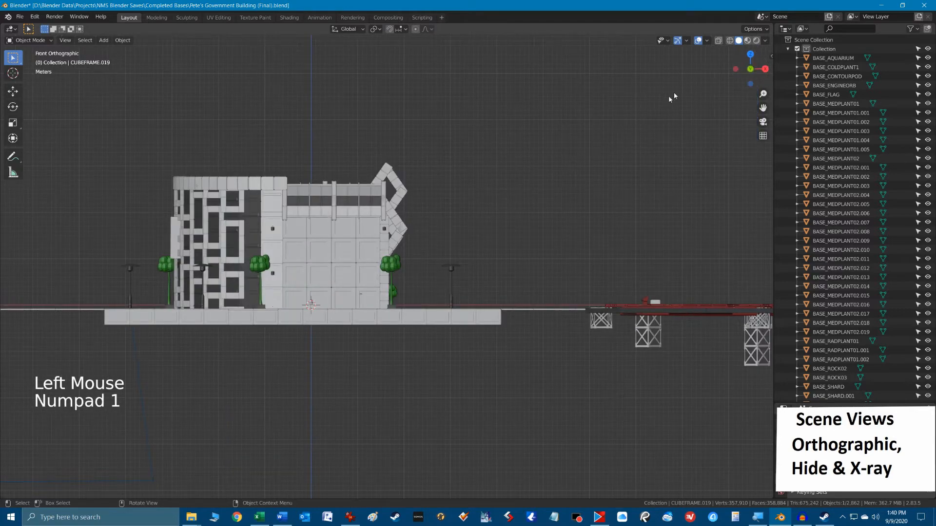
{"action": "left_click", "coordinate": [750, 69]}
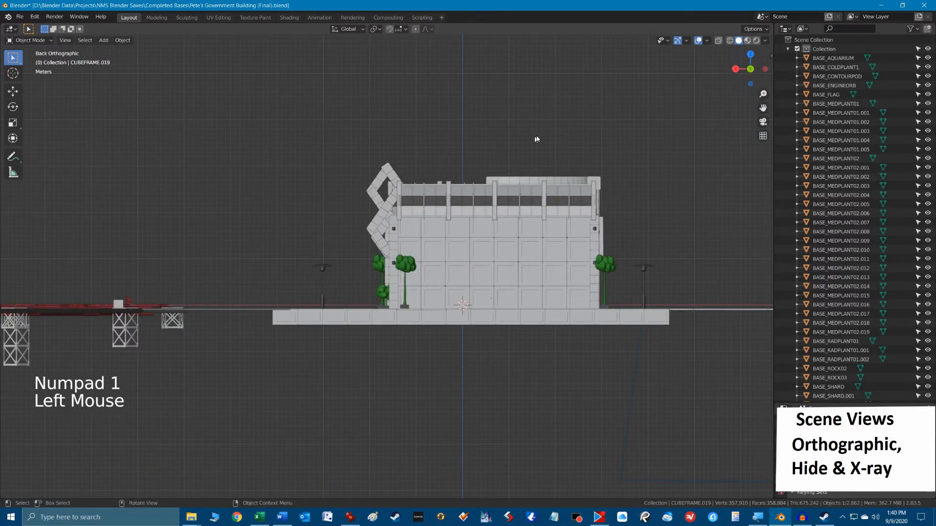
{"action": "key", "text": "KP_7"}
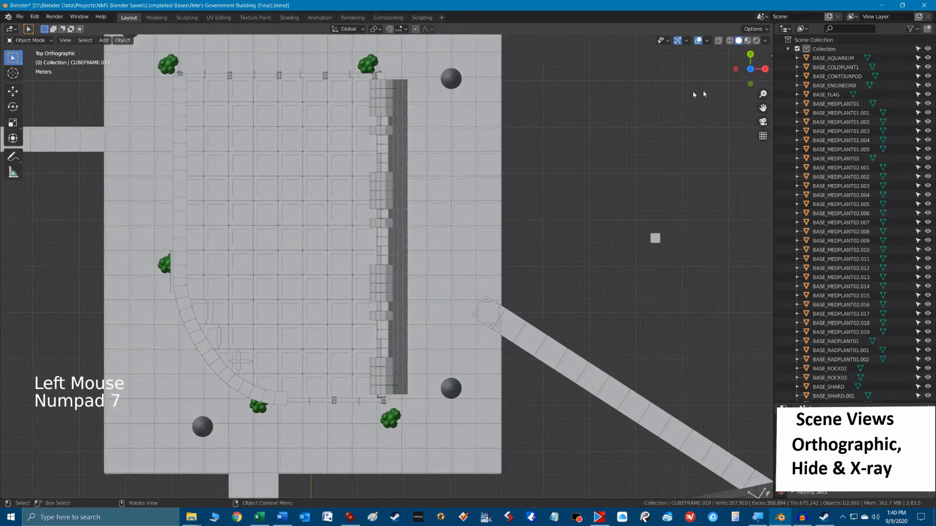
{"action": "left_click", "coordinate": [751, 68]}
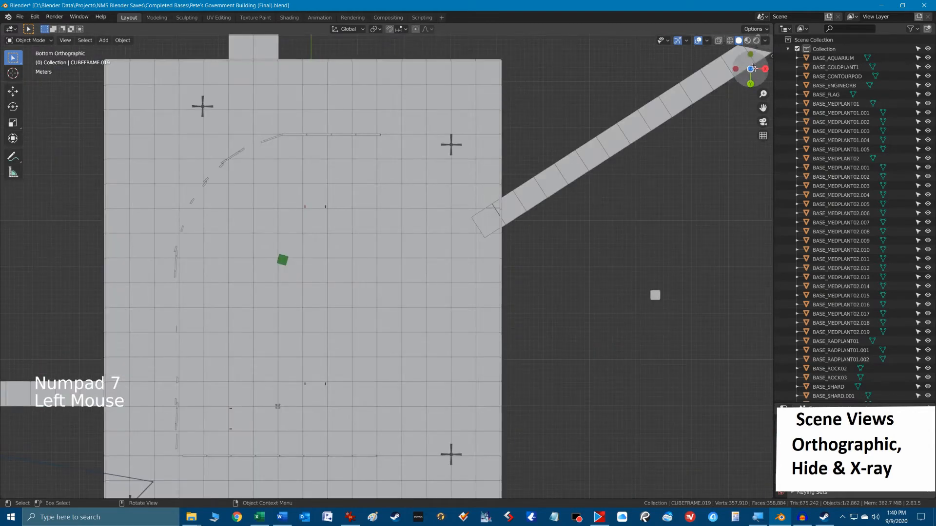
{"action": "left_click", "coordinate": [752, 69]}
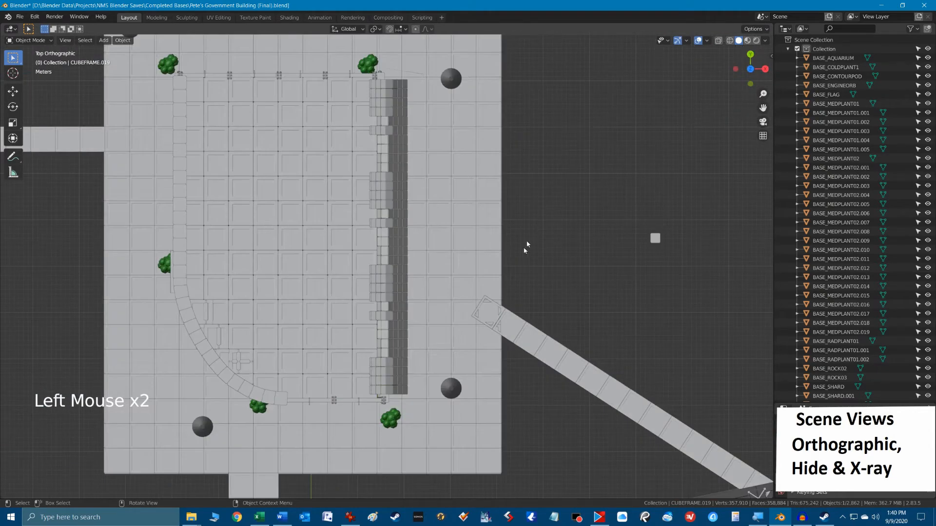
Box-select the landing pad groups on both sides of the building together and frame the view on them.
{"action": "scroll", "coordinate": [502, 250], "scroll_direction": "down", "scroll_amount": 7}
{"action": "scroll", "coordinate": [500, 253], "scroll_direction": "up", "scroll_amount": 4}
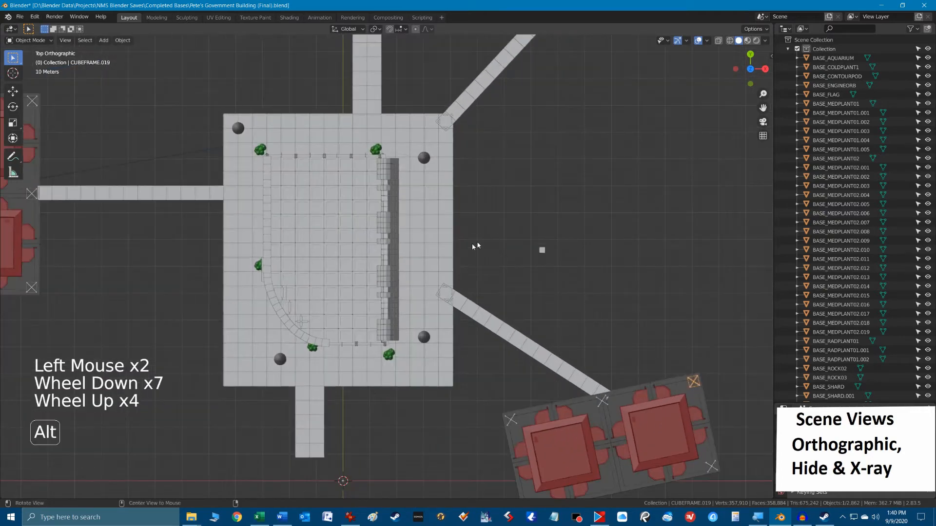
{"action": "middle_click_drag", "start_coordinate": [474, 244], "coordinate": [558, 219], "text": "shift"}
{"action": "middle_click_drag", "start_coordinate": [501, 314], "coordinate": [522, 263]}
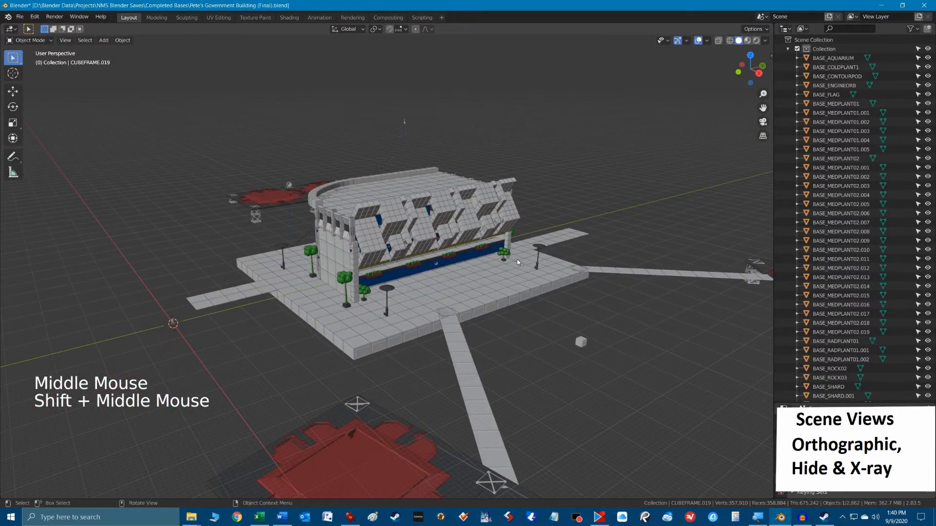
{"action": "middle_click_drag", "start_coordinate": [525, 337], "coordinate": [293, 306], "text": "alt"}
{"action": "scroll", "coordinate": [293, 305], "scroll_direction": "down", "scroll_amount": 3}
{"action": "left_click_drag", "start_coordinate": [205, 268], "coordinate": [304, 385]}
{"action": "left_click_drag", "start_coordinate": [570, 259], "coordinate": [747, 383], "text": "shift"}
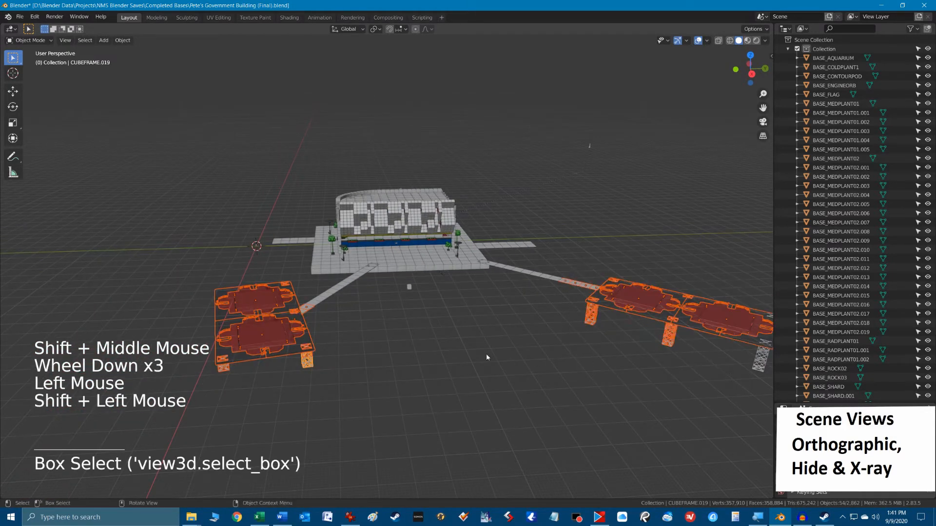
{"action": "key", "text": "KP_Decimal"}
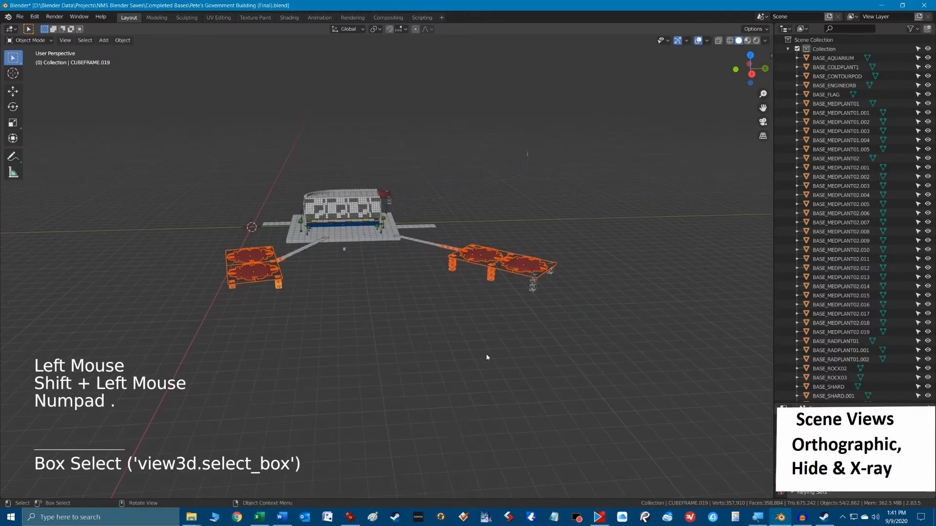
Box-select the walkway segments extending from one end of the platform, frame the view on them, and zoom out.
{"action": "left_click_drag", "start_coordinate": [407, 214], "coordinate": [435, 257]}
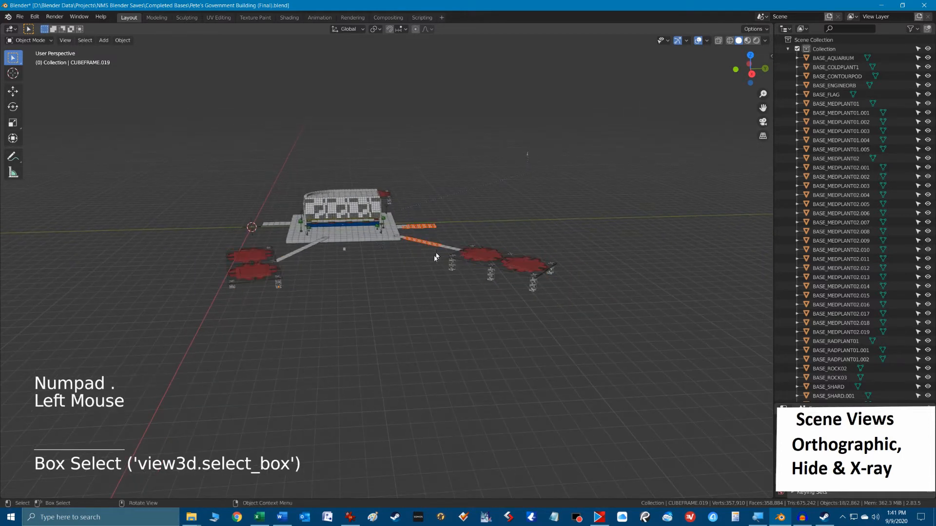
{"action": "key", "text": "KP_Decimal"}
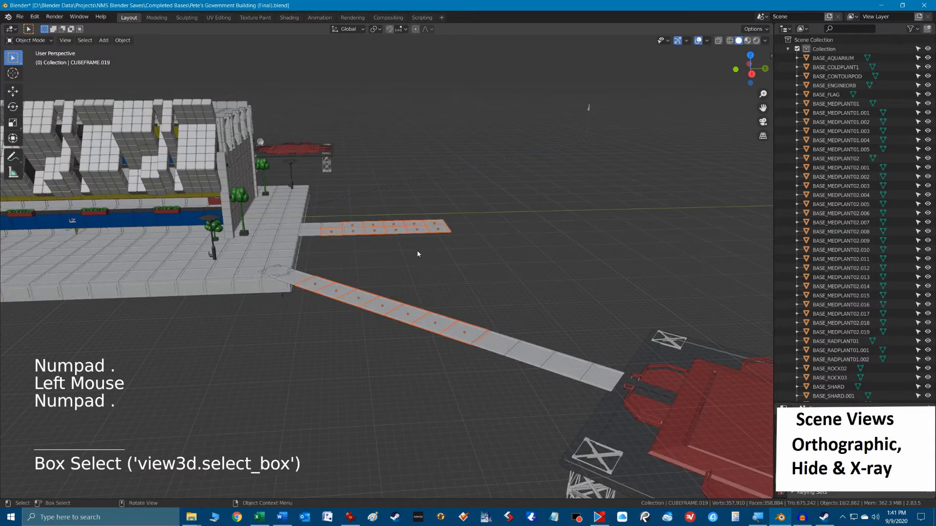
{"action": "scroll", "coordinate": [733, 154], "scroll_direction": "down", "scroll_amount": 4}
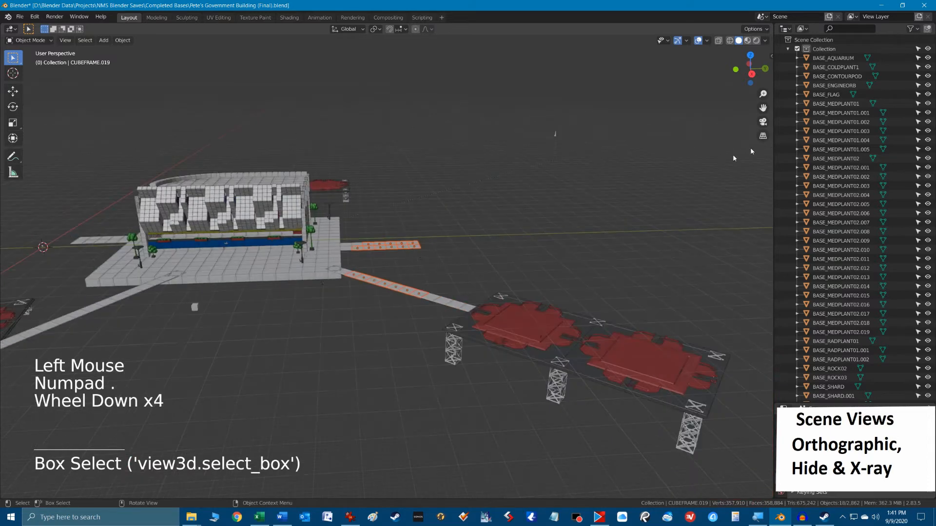
Select BASE_MEDPLANT02.003 and then BASE_MEDPLANT02.012 in the outliner, framing each plant and zooming back out to the facade.
{"action": "left_click", "coordinate": [853, 187]}
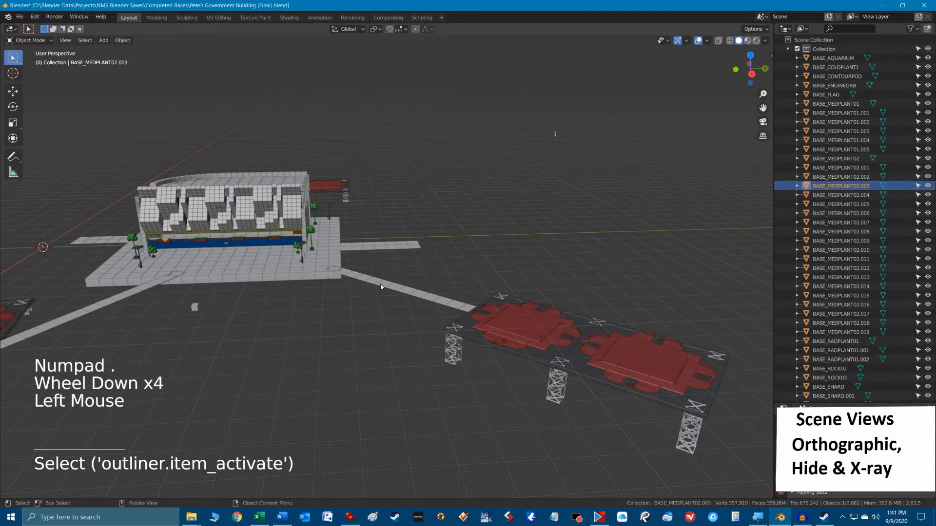
{"action": "key", "text": "KP_Decimal"}
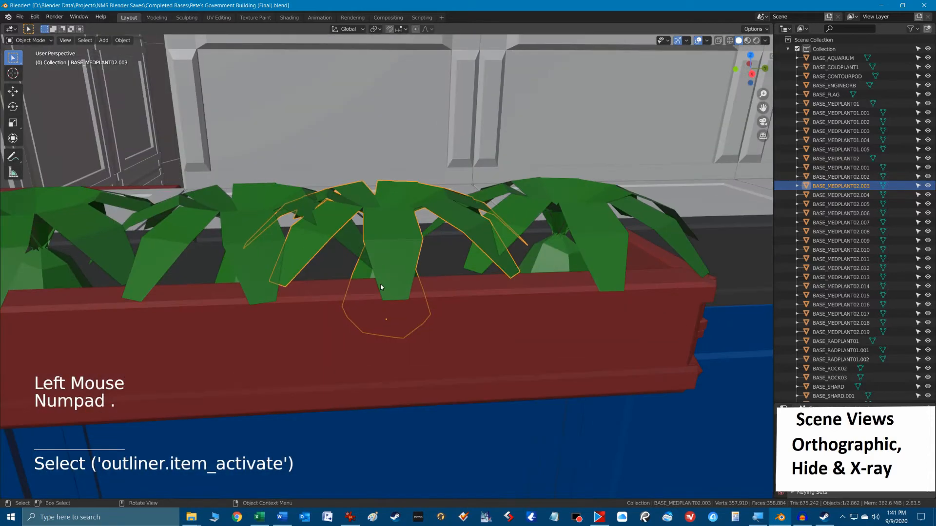
{"action": "scroll", "coordinate": [381, 287], "scroll_direction": "down", "scroll_amount": 12}
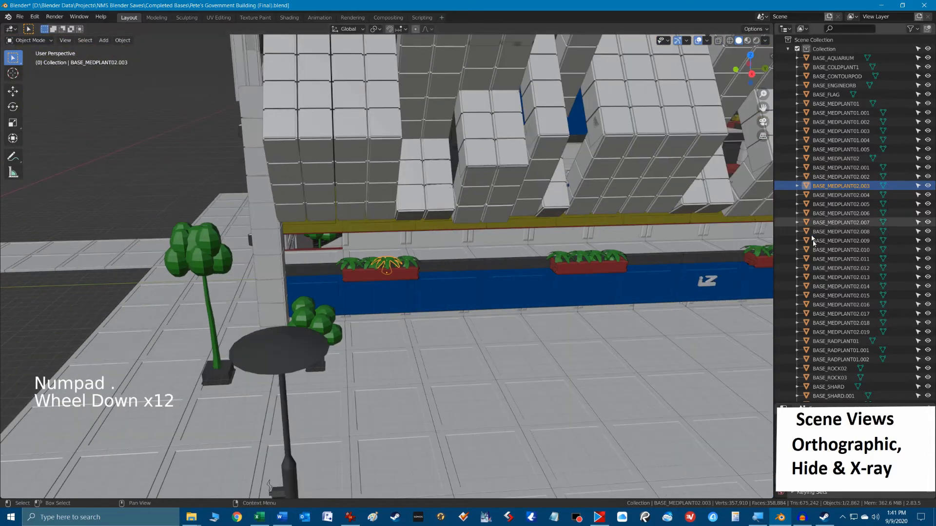
{"action": "left_click", "coordinate": [839, 269]}
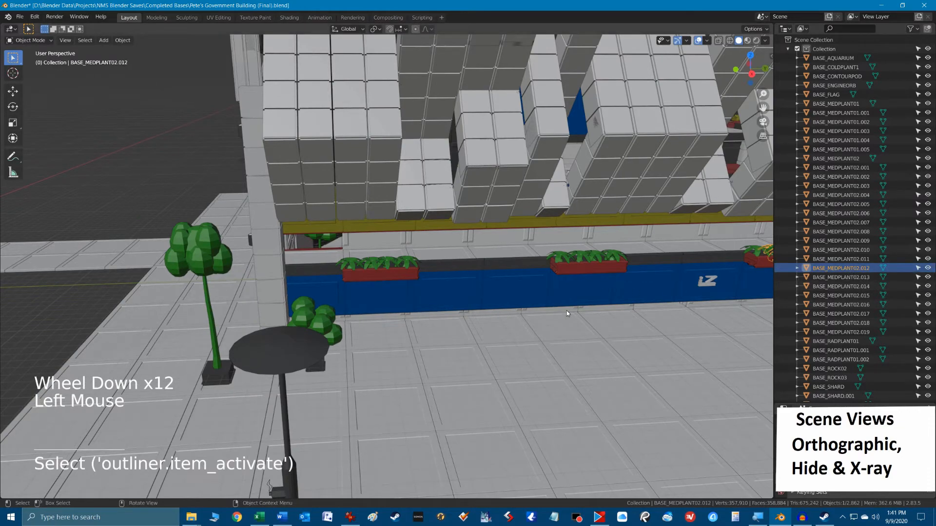
{"action": "key", "text": "KP_Decimal"}
{"action": "scroll", "coordinate": [559, 295], "scroll_direction": "down", "scroll_amount": 12}
{"action": "scroll", "coordinate": [527, 298], "scroll_direction": "down", "scroll_amount": 6}
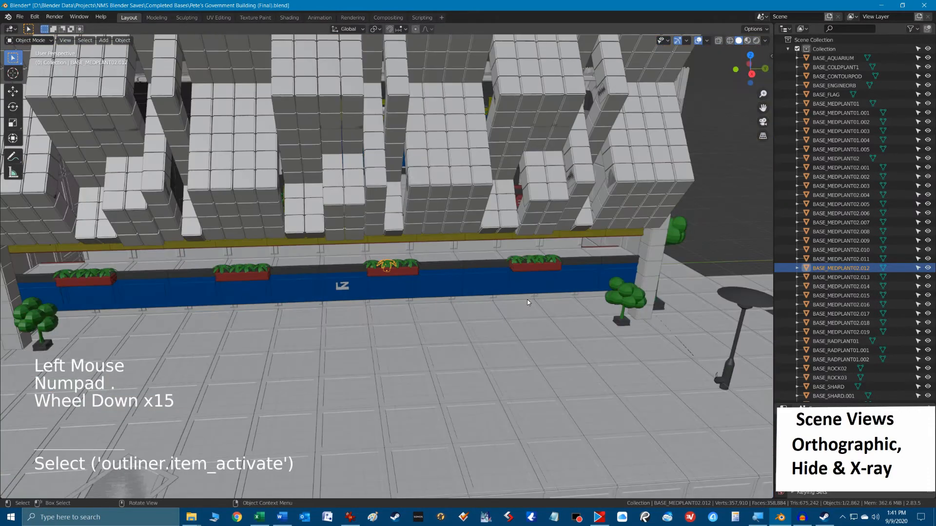
Box-select the strip covering the building's front facade in the Top Orthographic view and hide the selected objects.
{"action": "middle_click_drag", "start_coordinate": [424, 318], "coordinate": [489, 341]}
{"action": "key", "text": "KP_7"}
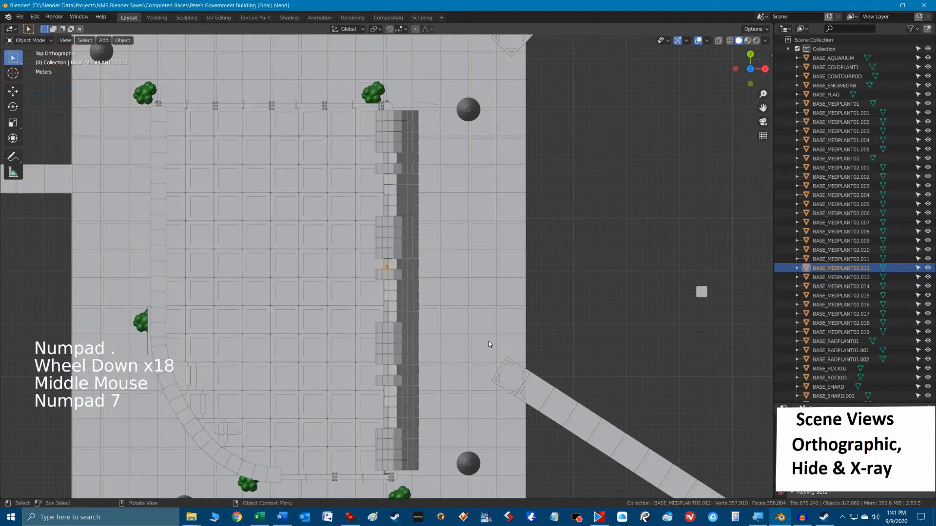
{"action": "left_click_drag", "start_coordinate": [372, 73], "coordinate": [446, 484]}
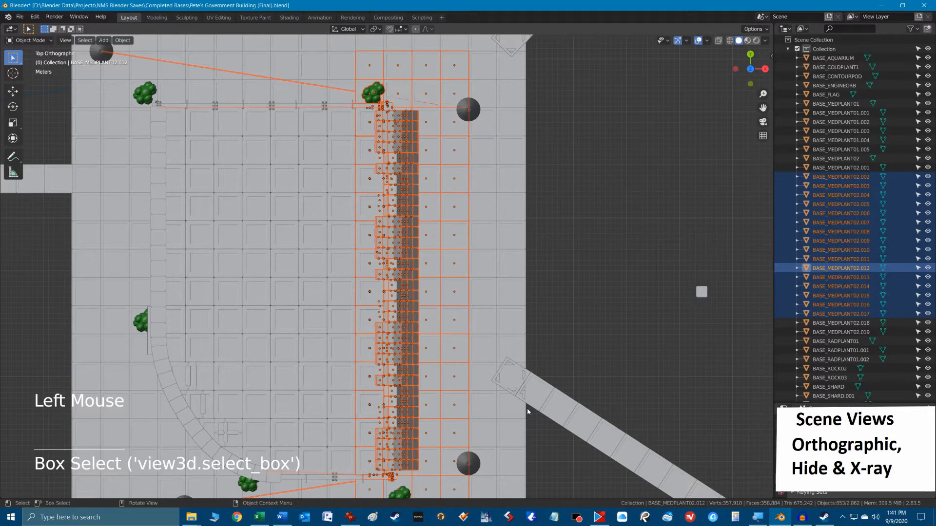
{"action": "key", "text": "h"}
Inspect the building's interior through the opened front and unhide all the hidden objects.
{"action": "key", "text": "alt"}
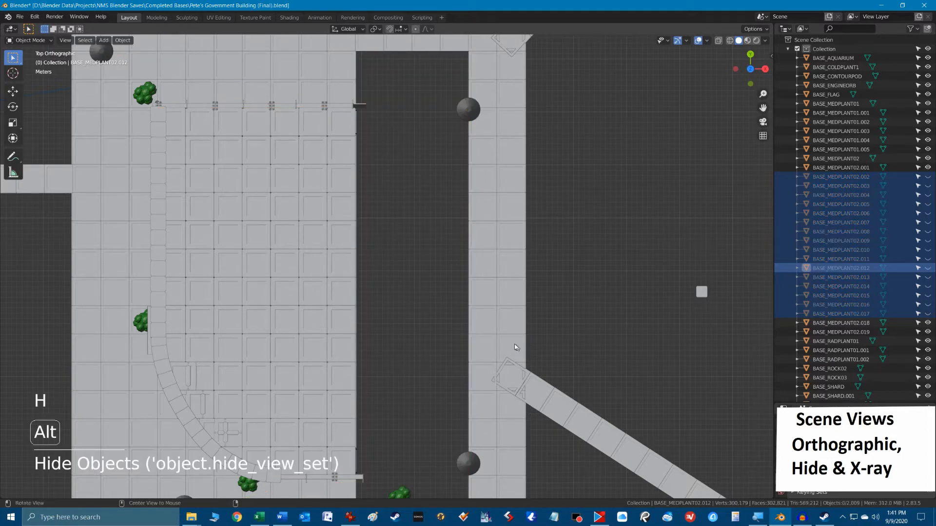
{"action": "middle_click_drag", "start_coordinate": [511, 339], "coordinate": [426, 233]}
{"action": "scroll", "coordinate": [425, 233], "scroll_direction": "up", "scroll_amount": 7}
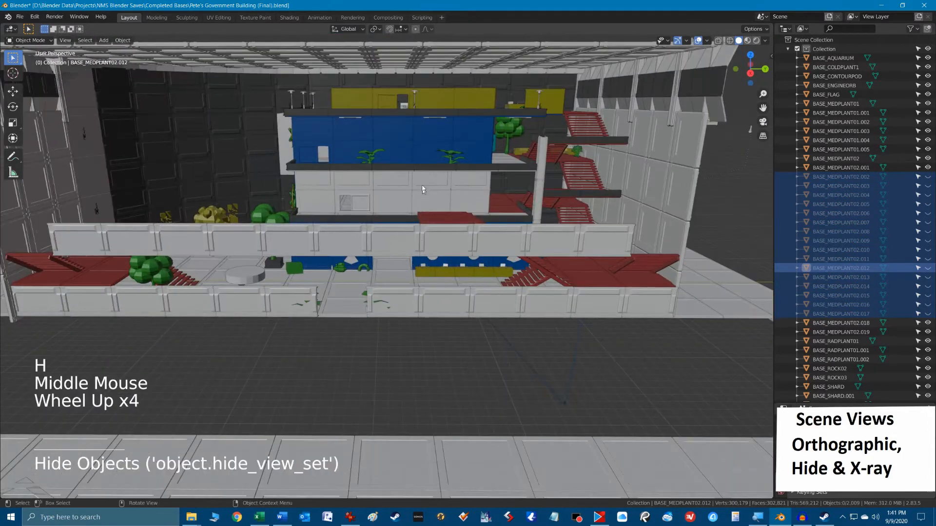
{"action": "middle_click_drag", "start_coordinate": [417, 164], "coordinate": [520, 350], "text": "shift"}
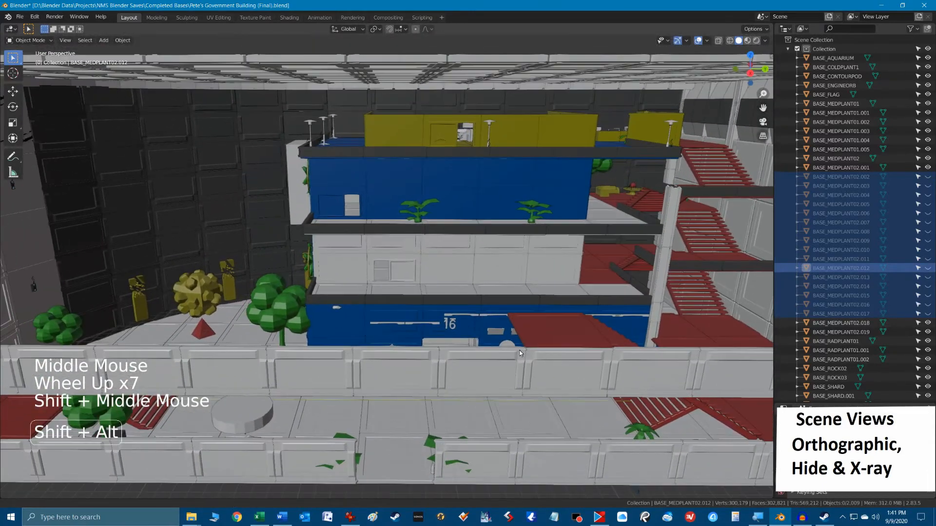
{"action": "scroll", "coordinate": [495, 320], "scroll_direction": "down", "scroll_amount": 8}
{"action": "key", "text": "alt"}
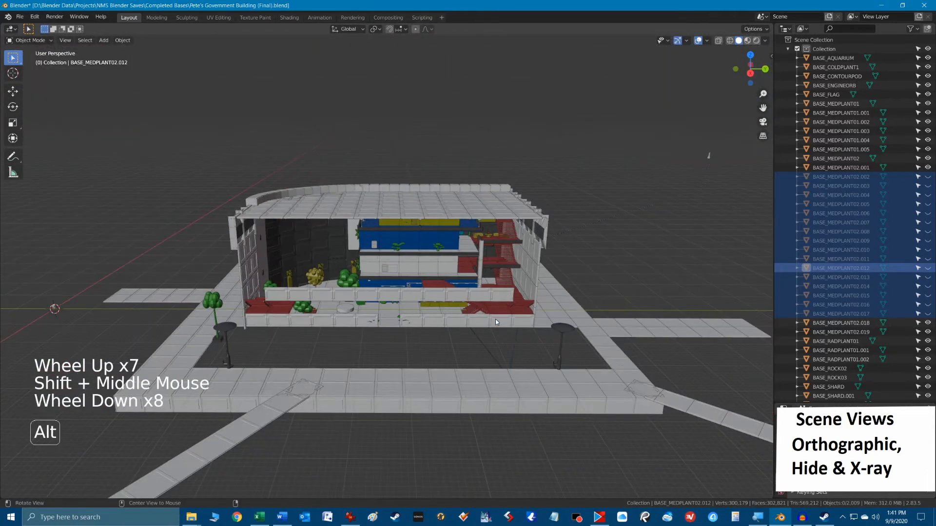
{"action": "key", "text": "alt+h"}
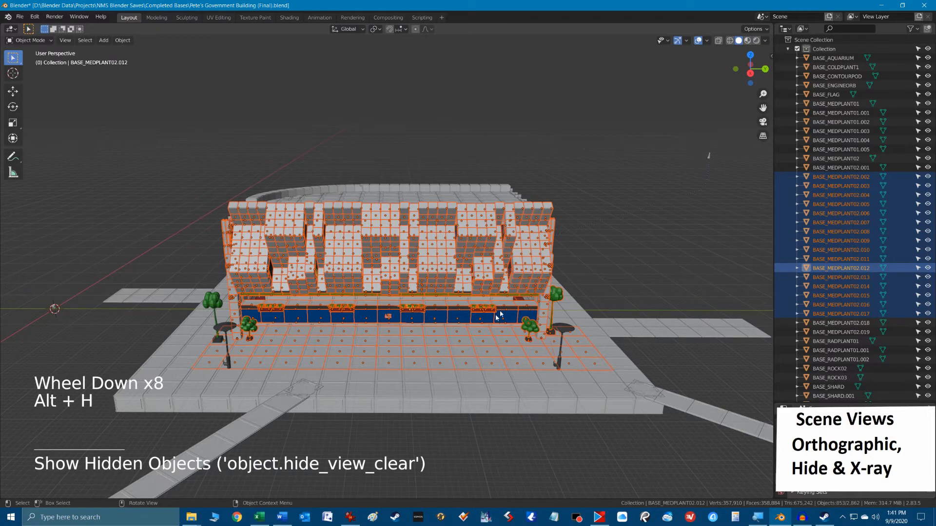
Clear the selection and inspect the government building's exterior from a few different angles.
{"action": "left_click", "coordinate": [463, 377]}
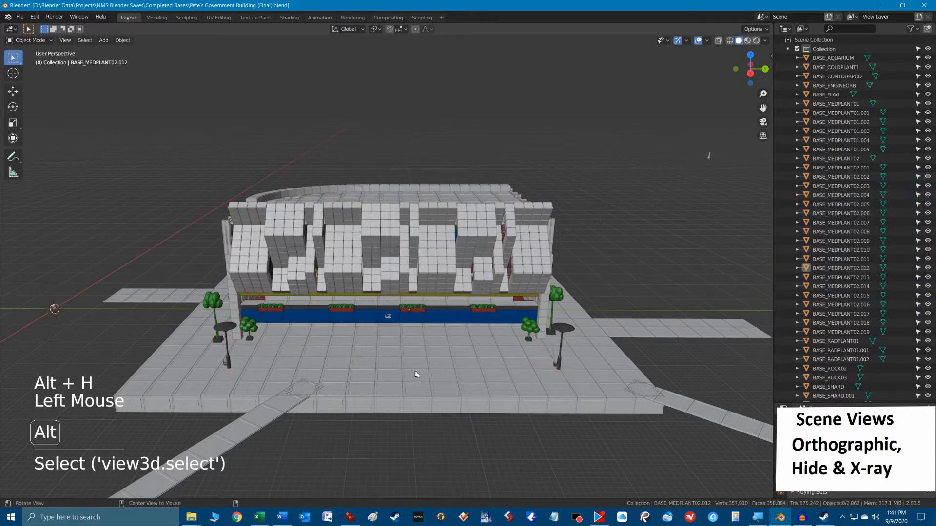
{"action": "middle_click_drag", "start_coordinate": [461, 378], "coordinate": [343, 301], "text": "alt"}
{"action": "scroll", "coordinate": [423, 373], "scroll_direction": "down", "scroll_amount": 3}
{"action": "scroll", "coordinate": [504, 335], "scroll_direction": "up", "scroll_amount": 4}
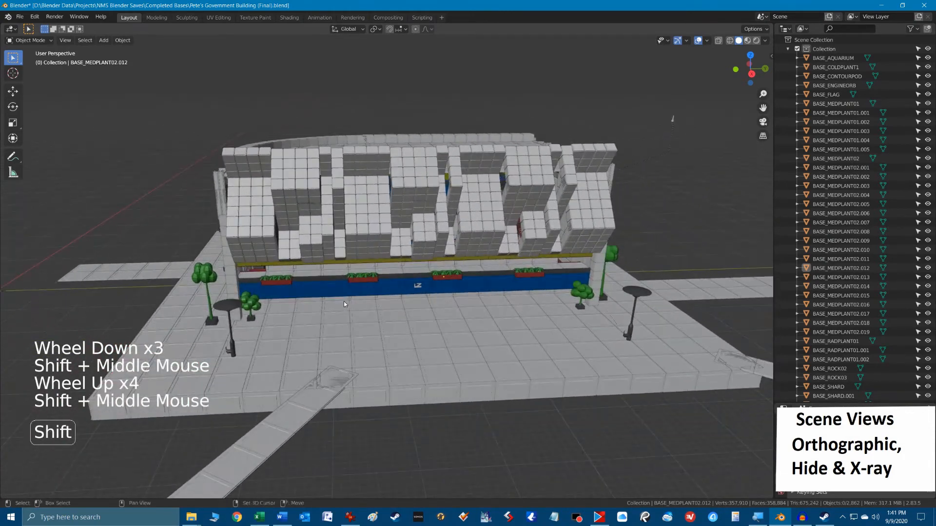
{"action": "mouse_move", "coordinate": [398, 317]}
{"action": "middle_mouse_down", "text": "shift"}
{"action": "mouse_move", "coordinate": [399, 293]}
{"action": "mouse_move", "coordinate": [534, 314]}
{"action": "middle_mouse_up", "text": "shift"}
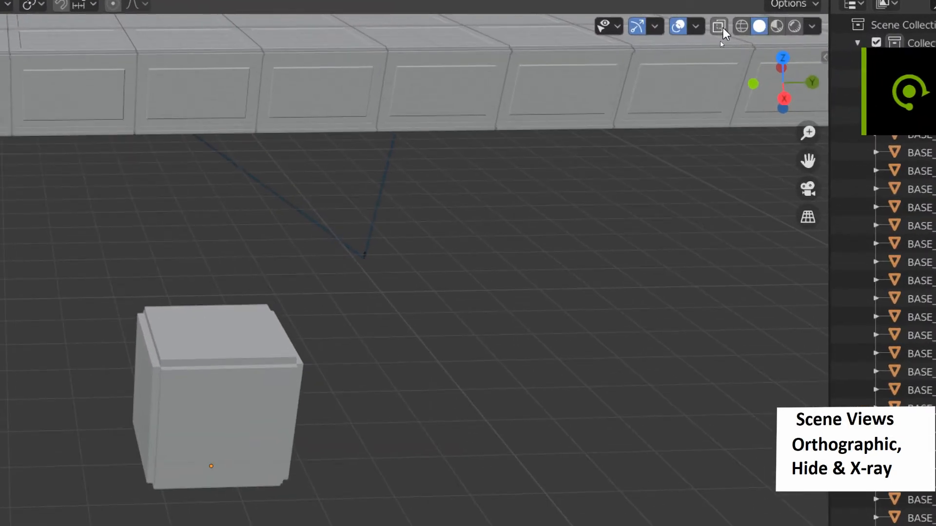
Turn on X-ray display, select the cylinder enclosed in the cube, and try moving it out beside the cube.
{"action": "left_click", "coordinate": [721, 27]}
{"action": "left_click", "coordinate": [218, 382]}
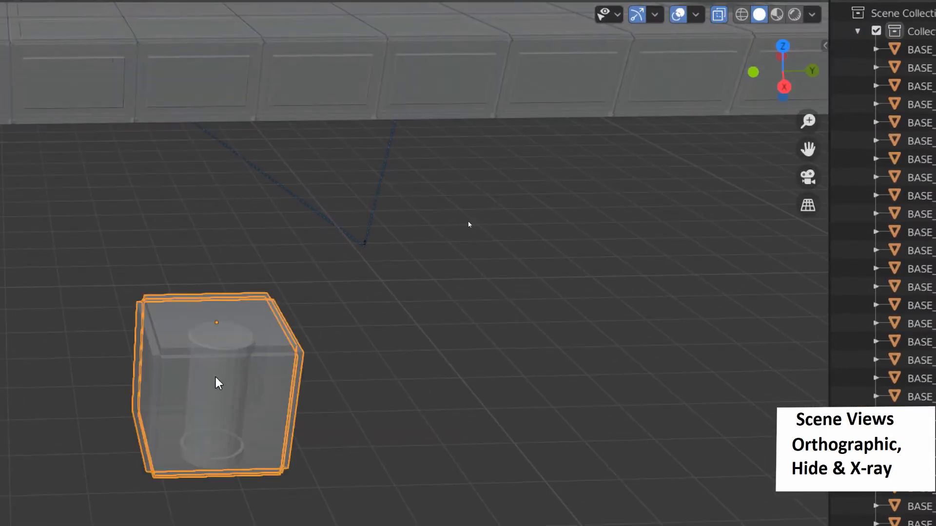
{"action": "left_click", "coordinate": [253, 384]}
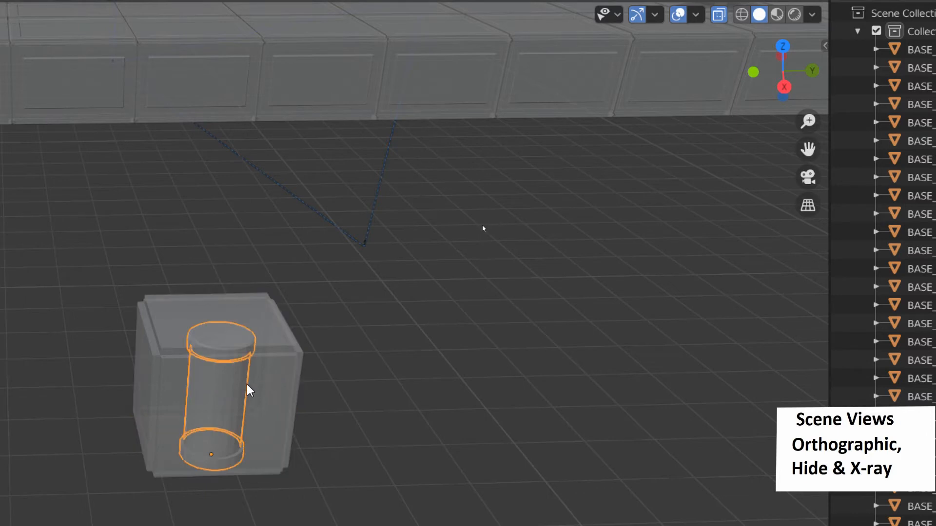
{"action": "key", "text": "g"}
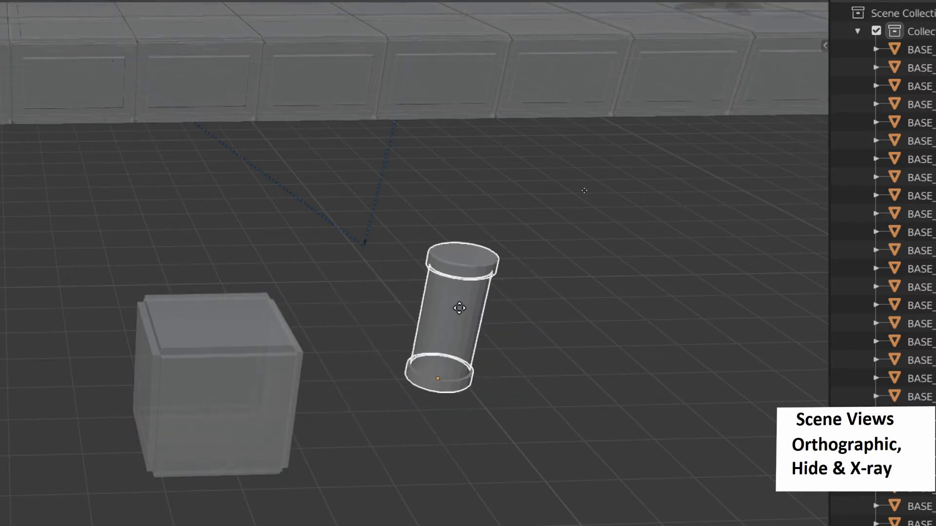
{"action": "right_click", "coordinate": [381, 346]}
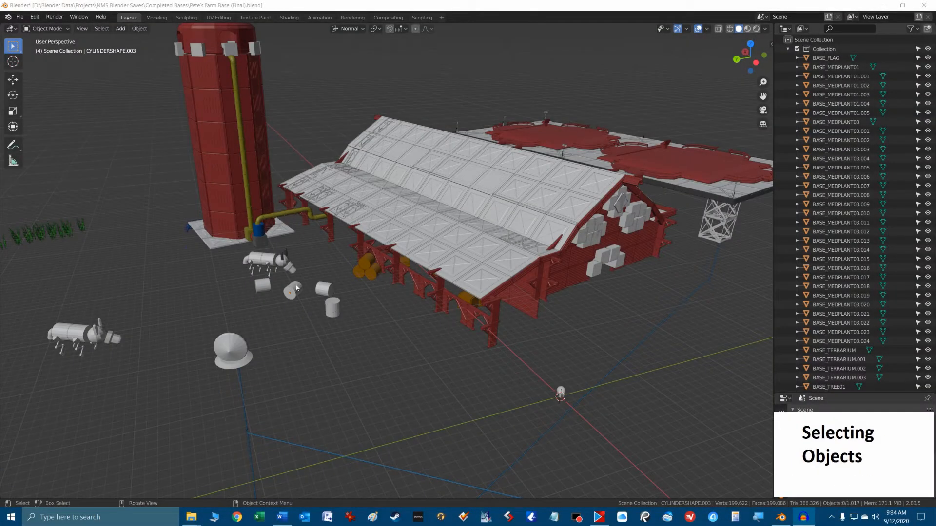
Select each of the four loose white cylinders in front of the barn one at a time, ending with the upright one.
{"action": "left_click", "coordinate": [294, 290]}
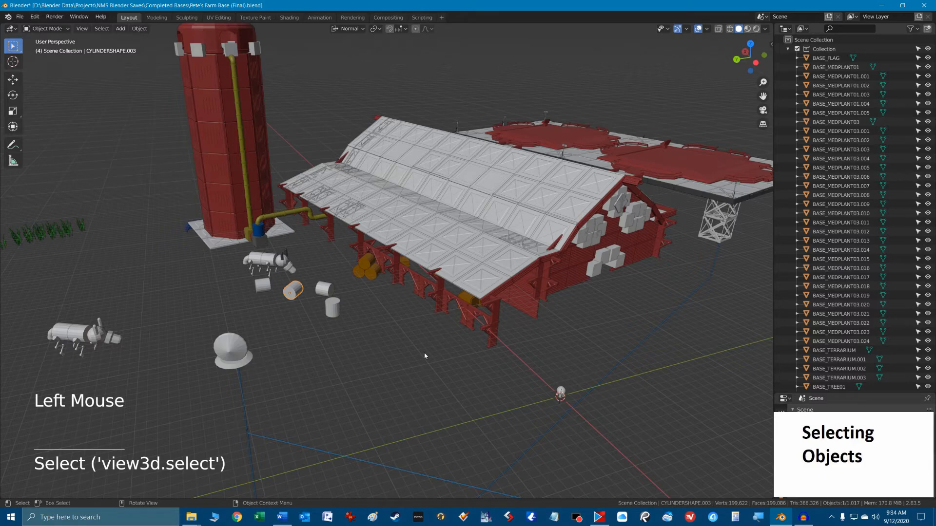
{"action": "scroll", "coordinate": [370, 351], "scroll_direction": "up", "scroll_amount": 2}
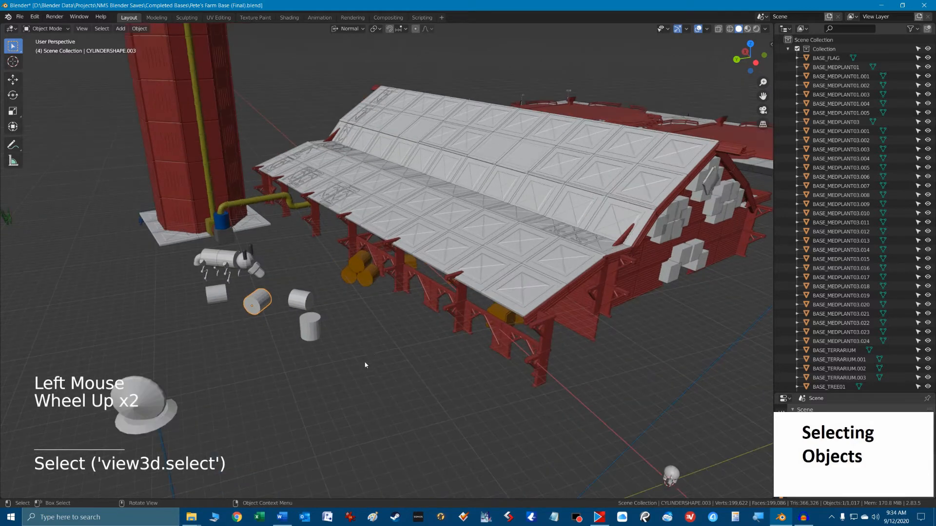
{"action": "middle_click_drag", "start_coordinate": [365, 362], "coordinate": [549, 355]}
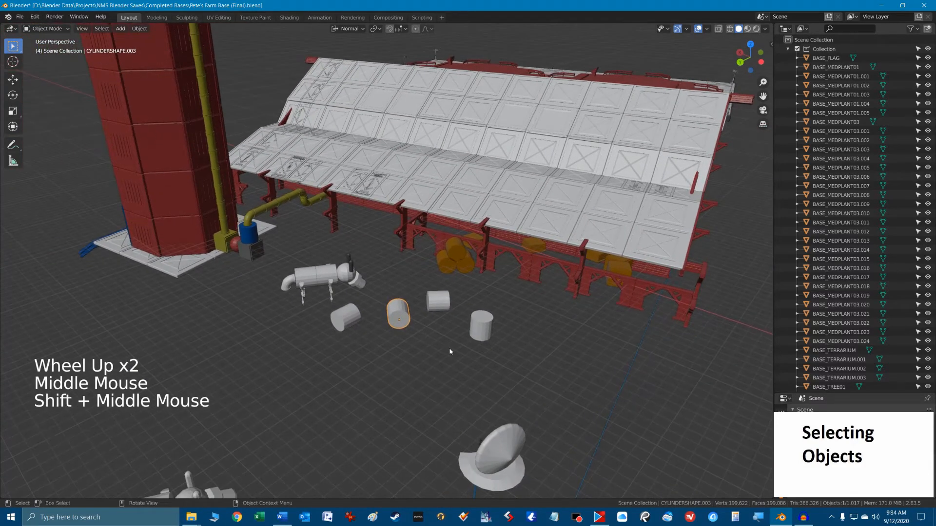
{"action": "scroll", "coordinate": [454, 356], "scroll_direction": "up", "scroll_amount": 1}
{"action": "left_click", "coordinate": [341, 346]}
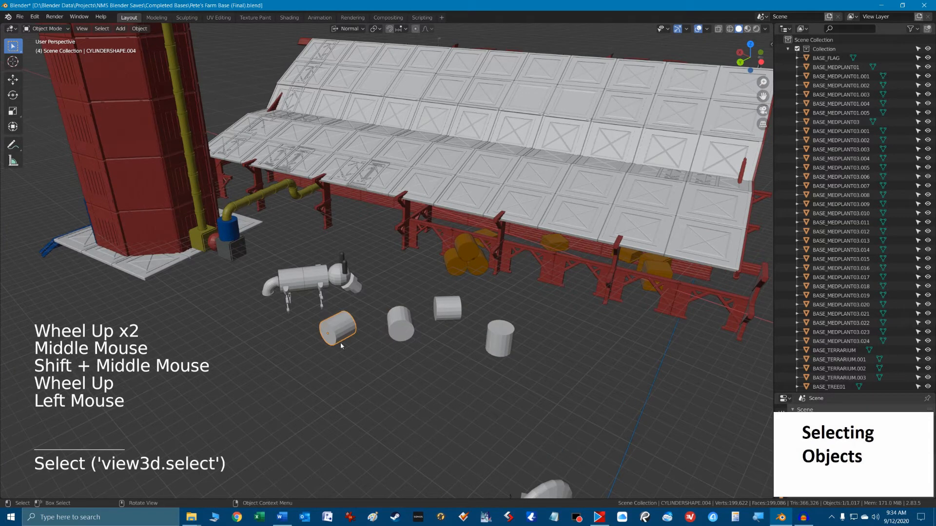
{"action": "left_click", "coordinate": [402, 325]}
{"action": "left_click", "coordinate": [447, 308]}
{"action": "left_click", "coordinate": [490, 355]}
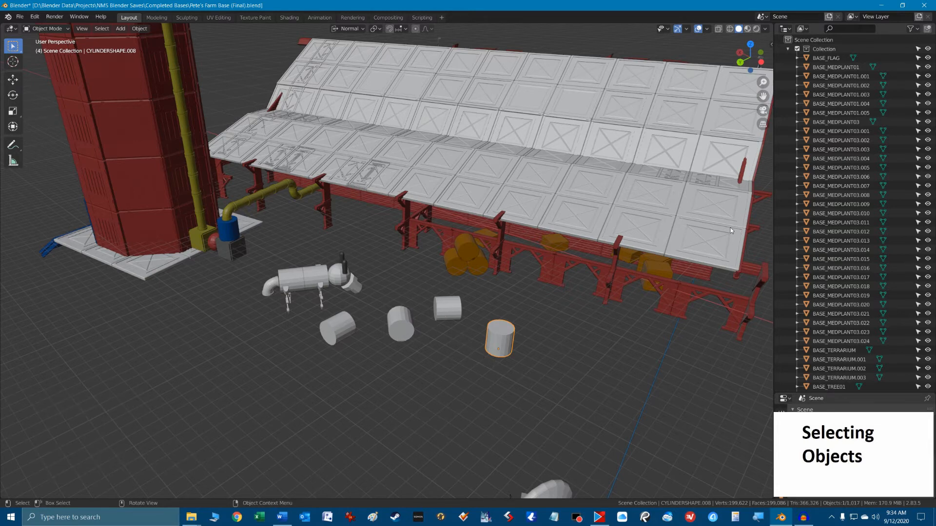
Reveal the selected upright cylinder in the outliner, and select CYLINDERSHAPE.007 and back to CYLINDERSHAPE.008 in its list.
{"action": "key", "text": "KP_Decimal"}
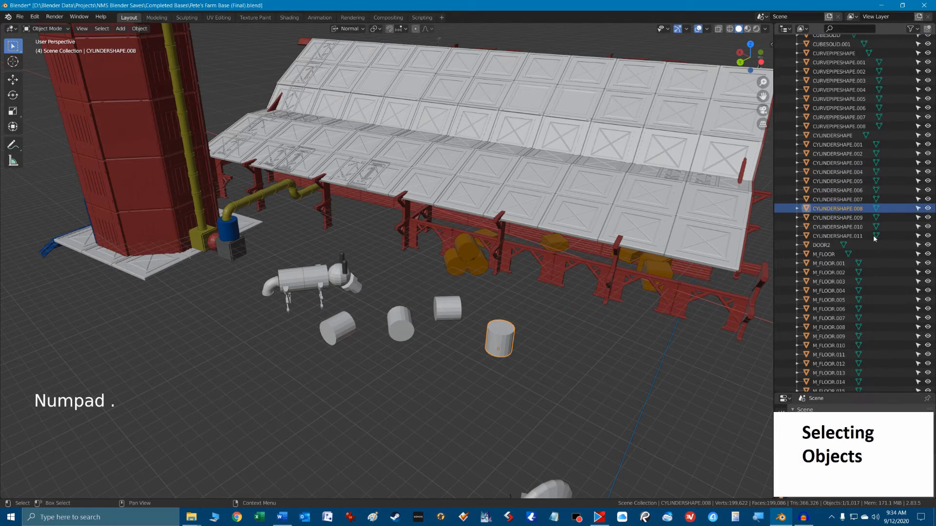
{"action": "left_click", "coordinate": [847, 199]}
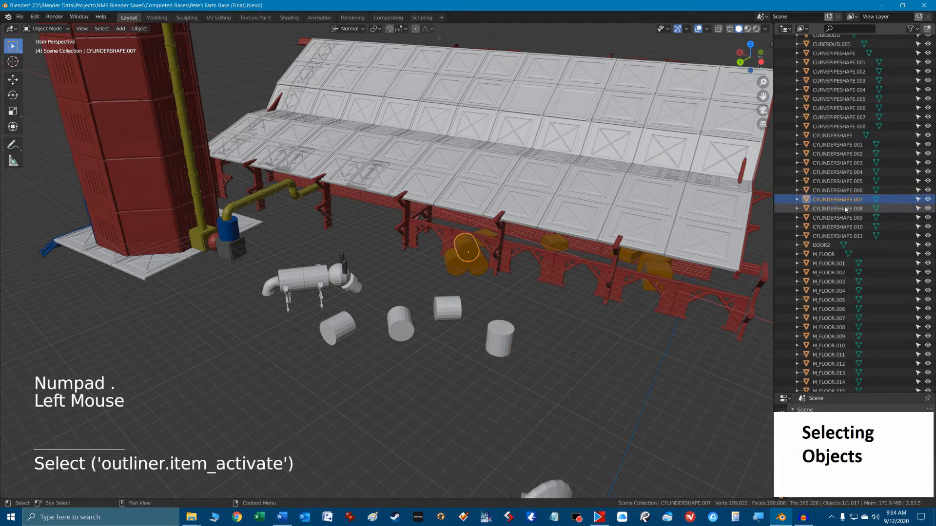
{"action": "left_click", "coordinate": [846, 209]}
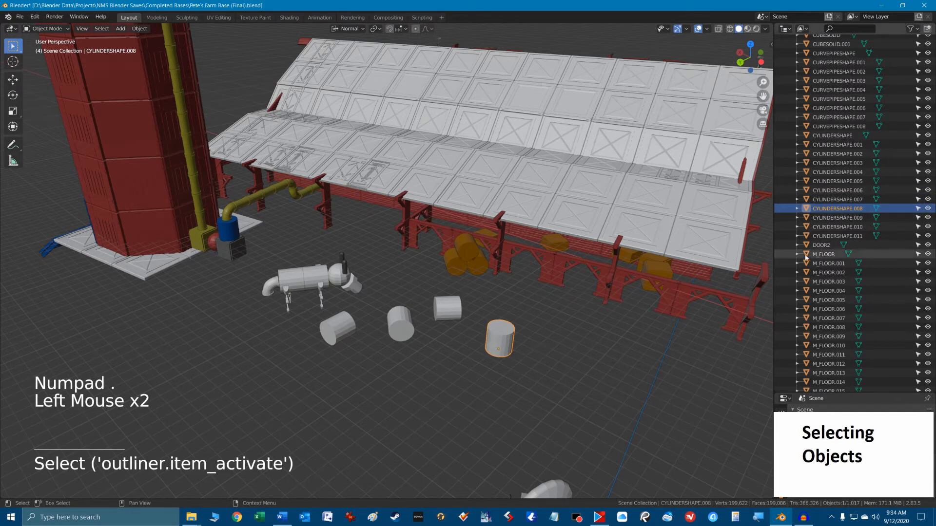
Select CYLINDERSHAPE.006 in the outliner, frame the view on it, and zoom back out to the barn.
{"action": "left_click", "coordinate": [857, 192]}
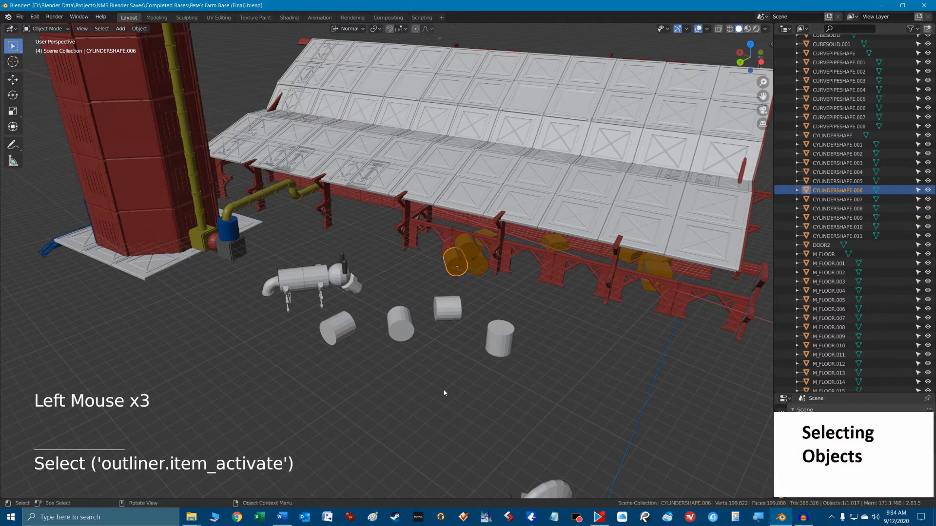
{"action": "key", "text": "KP_Decimal"}
{"action": "scroll", "coordinate": [445, 392], "scroll_direction": "down", "scroll_amount": 12}
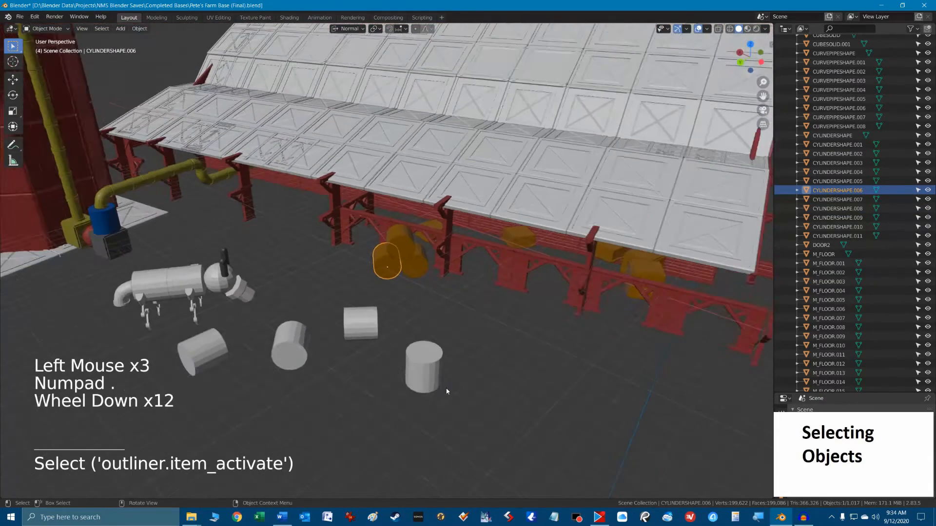
{"action": "scroll", "coordinate": [446, 391], "scroll_direction": "down", "scroll_amount": 2}
Add the four loose white cylinders to the selection, try moving the group together, and deselect everything.
{"action": "left_click", "coordinate": [404, 331], "text": "shift"}
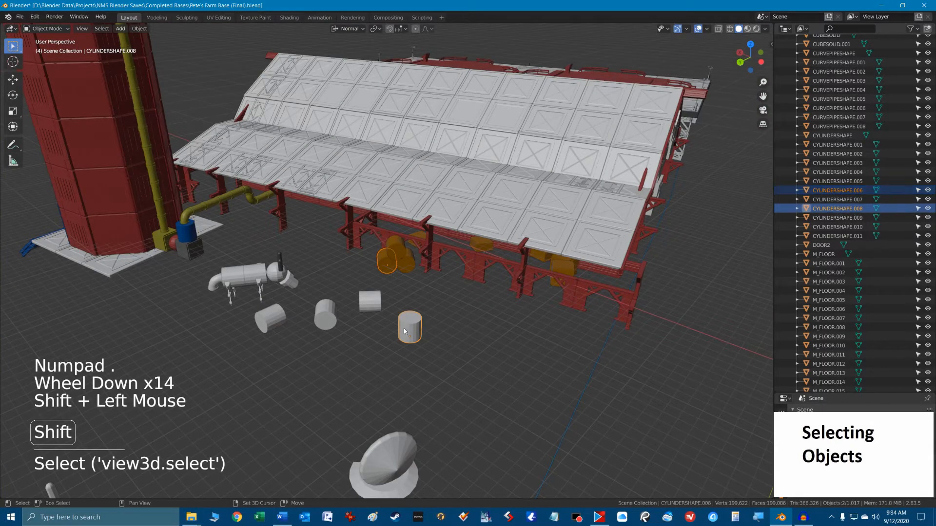
{"action": "left_click", "coordinate": [372, 304], "text": "shift"}
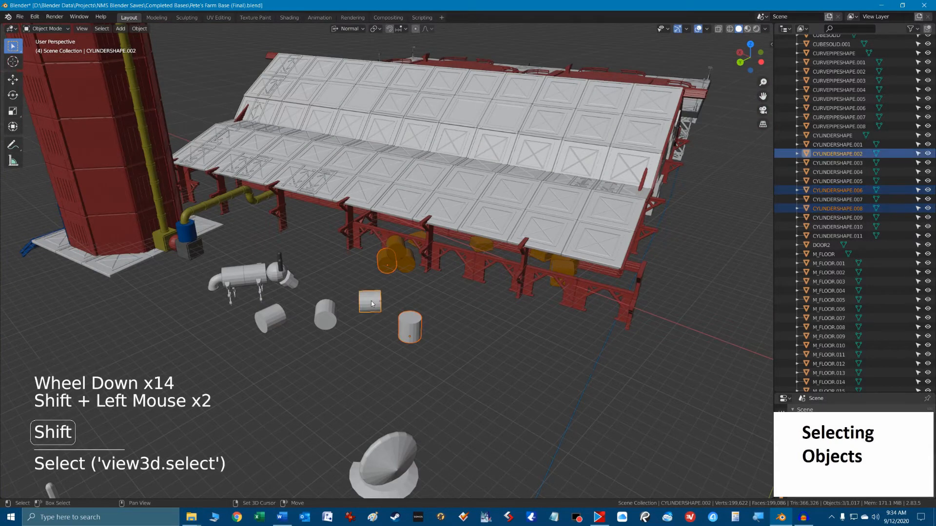
{"action": "left_click", "coordinate": [327, 321], "text": "shift"}
{"action": "left_click", "coordinate": [276, 322], "text": "shift"}
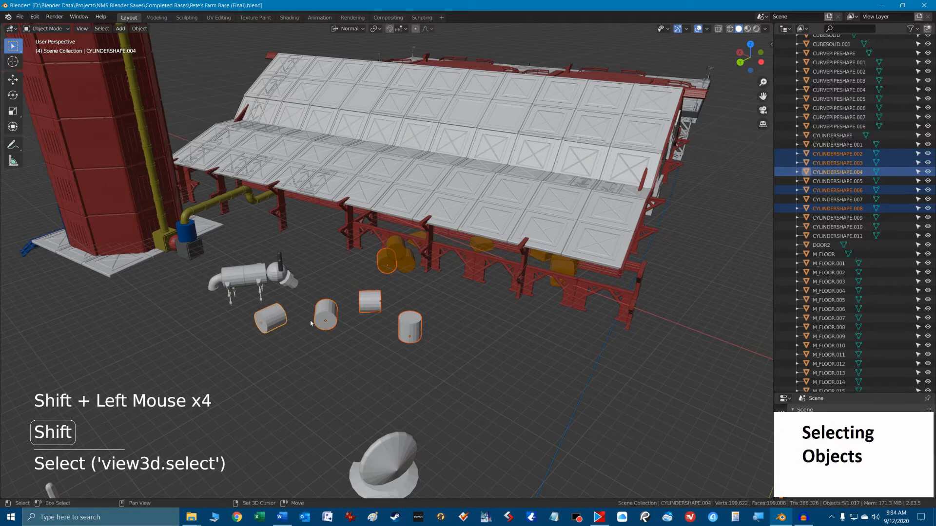
{"action": "key", "text": "g"}
{"action": "right_click", "coordinate": [418, 355]}
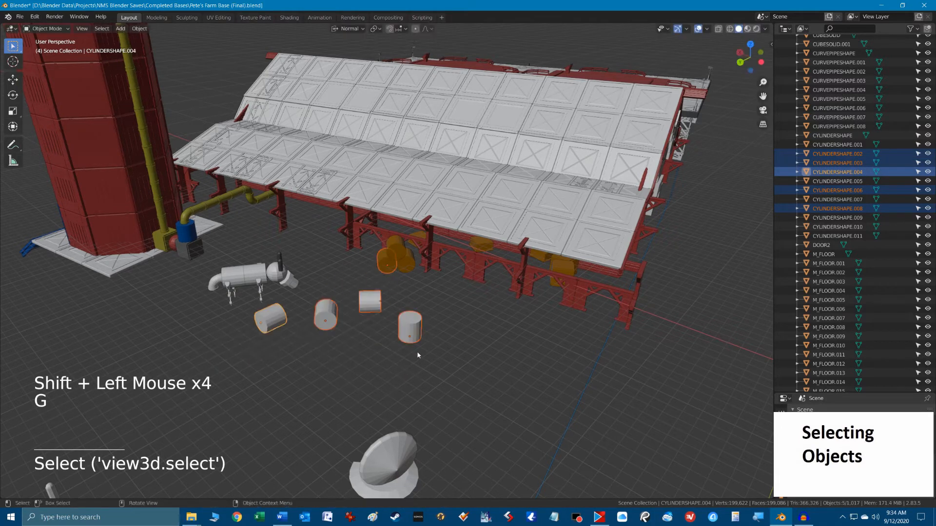
{"action": "left_click", "coordinate": [465, 335]}
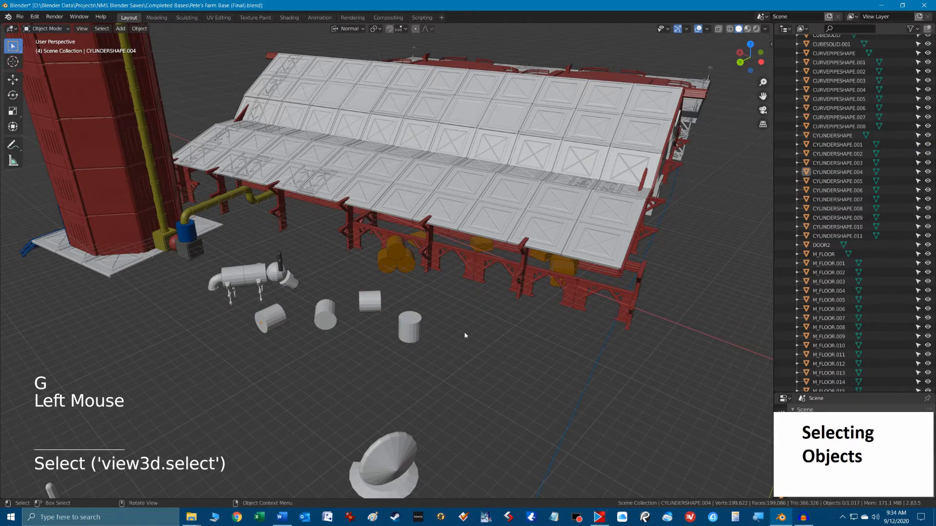
Select all objects in the scene, view the whole farm base, and clear the selection.
{"action": "key", "text": "a"}
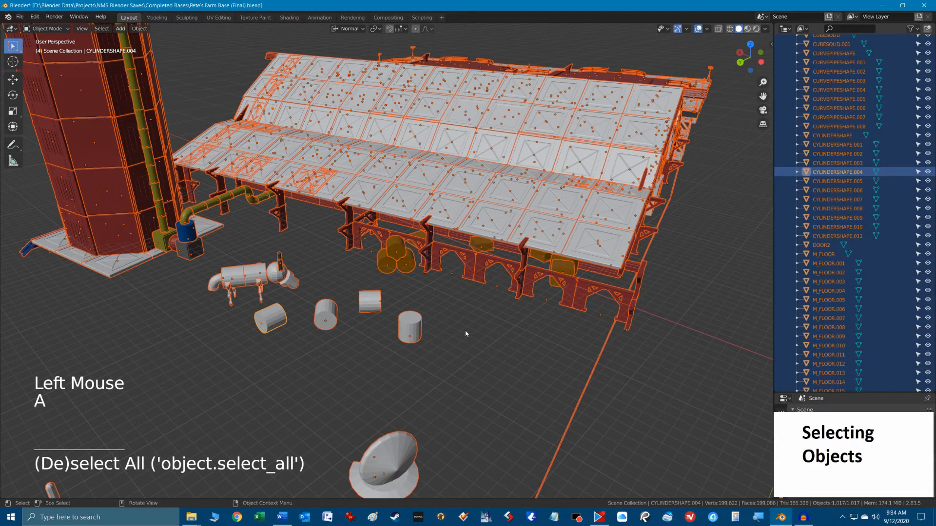
{"action": "scroll", "coordinate": [465, 333], "scroll_direction": "down", "scroll_amount": 4}
{"action": "scroll", "coordinate": [466, 331], "scroll_direction": "down", "scroll_amount": 5}
{"action": "scroll", "coordinate": [466, 331], "scroll_direction": "up", "scroll_amount": 5}
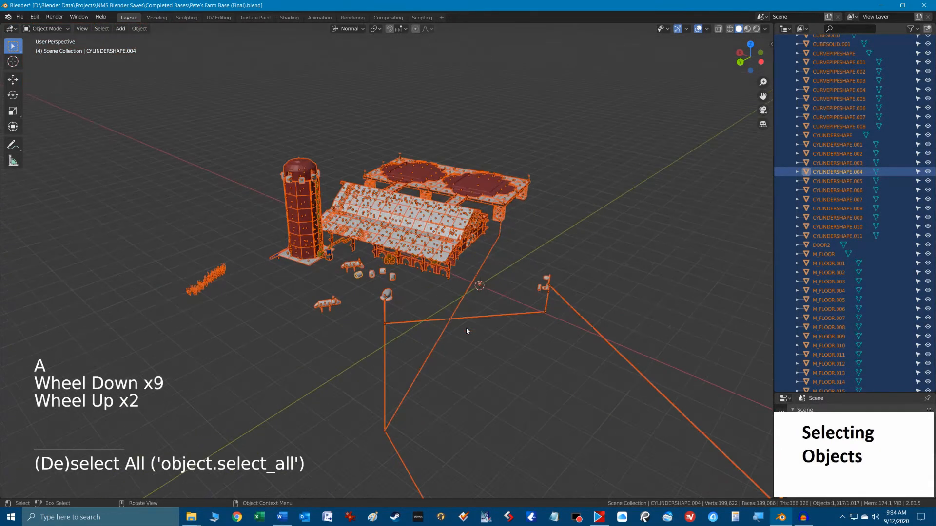
{"action": "scroll", "coordinate": [466, 331], "scroll_direction": "up", "scroll_amount": 2}
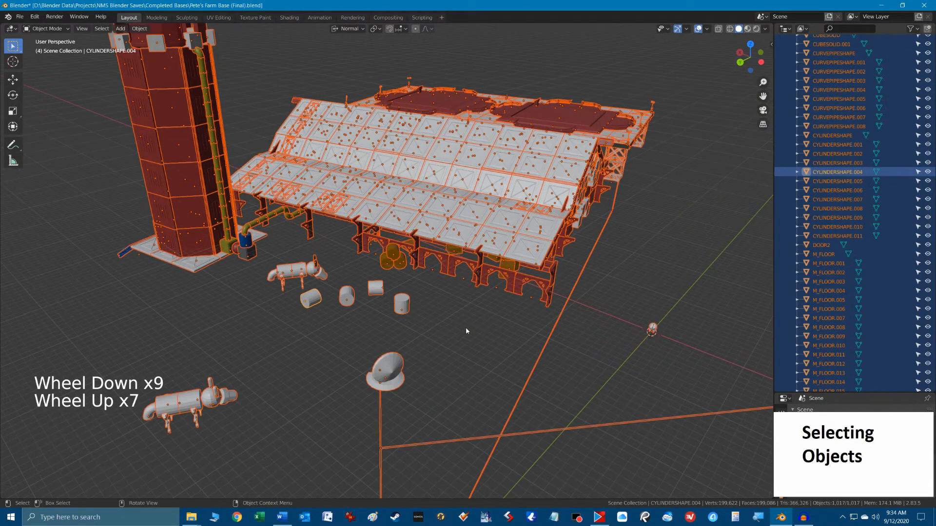
{"action": "left_click", "coordinate": [459, 330]}
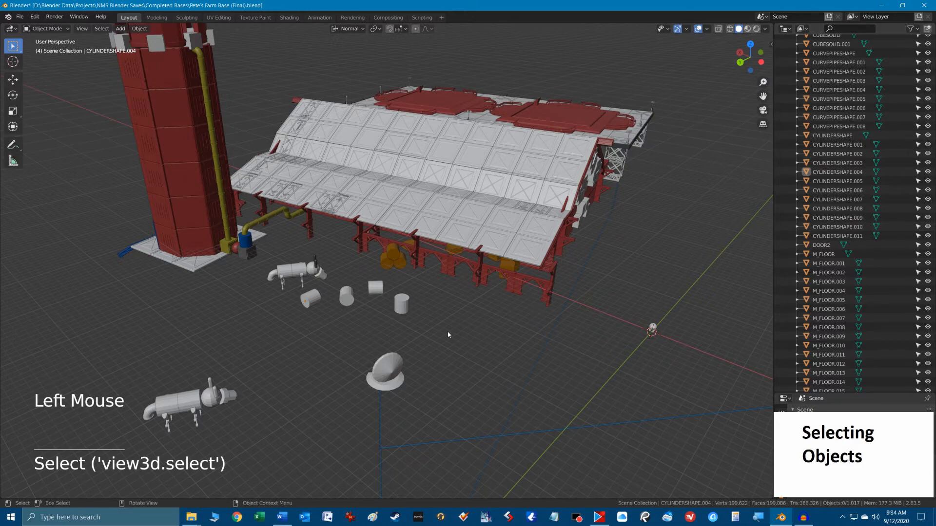
Toggle between selecting and deselecting every object in the farm scene several times, ending with nothing selected.
{"action": "key", "text": "a"}
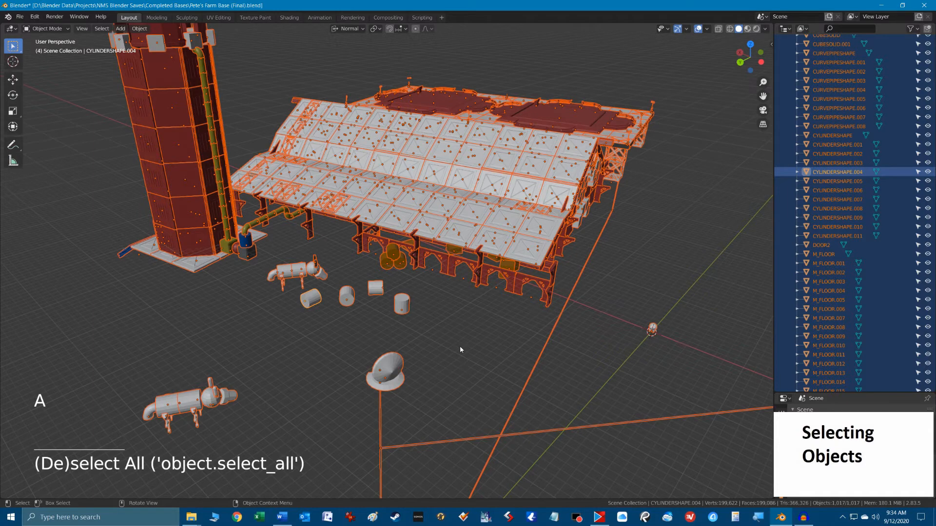
{"action": "left_click", "coordinate": [460, 347]}
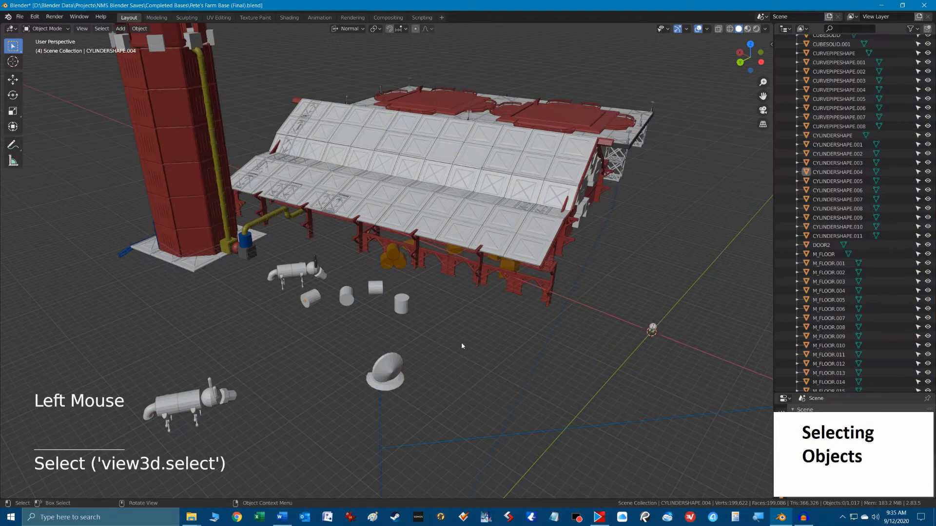
{"action": "key", "text": "a"}
{"action": "key", "text": "a"}
{"action": "key", "text": "a"}
{"action": "key", "text": "a"}
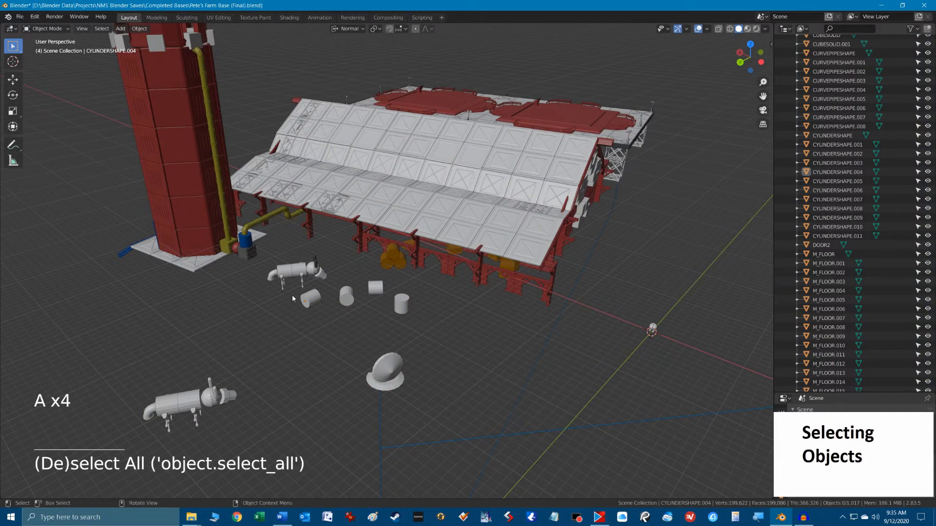
Select the four loose white cylinders together and frame the view on them.
{"action": "left_click", "coordinate": [310, 298]}
{"action": "left_click", "coordinate": [347, 295], "text": "shift"}
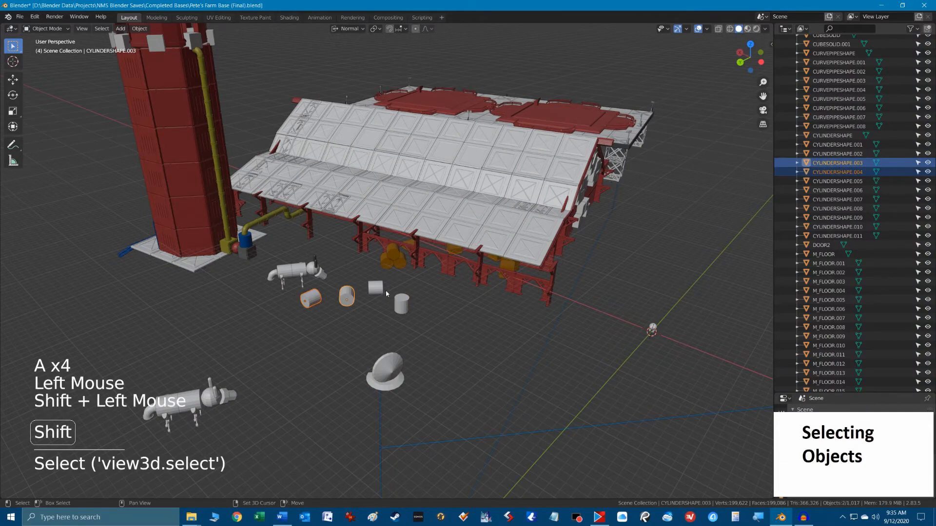
{"action": "left_click", "coordinate": [375, 288], "text": "shift"}
{"action": "left_click", "coordinate": [396, 300], "text": "shift"}
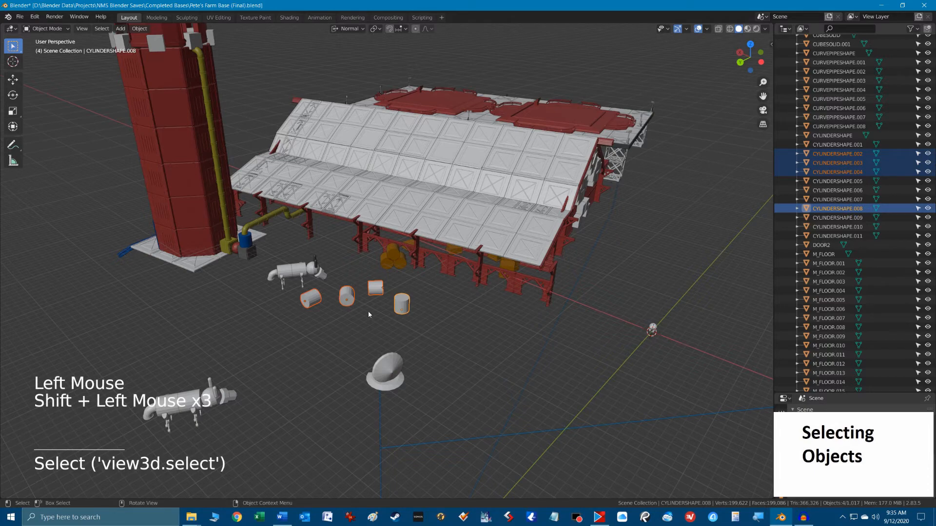
{"action": "key", "text": "KP_Decimal"}
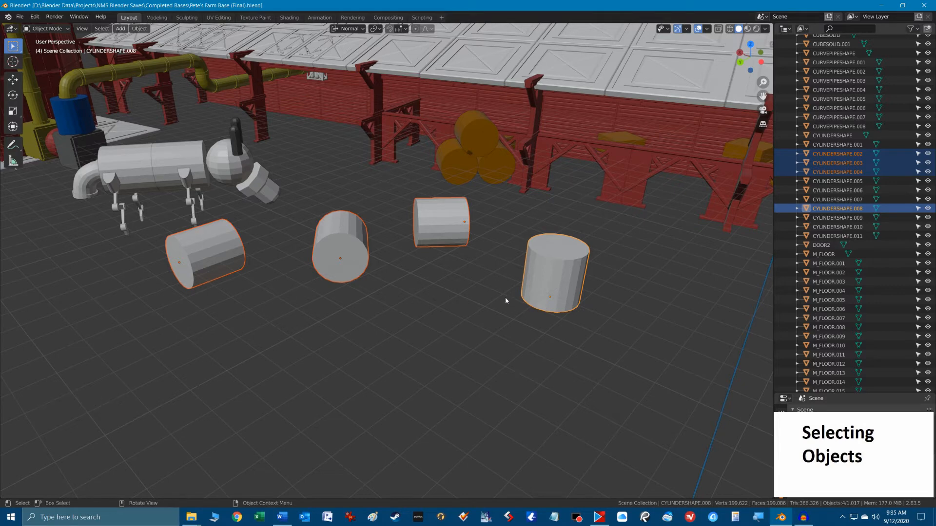
{"action": "scroll", "coordinate": [505, 281], "scroll_direction": "up", "scroll_amount": 1}
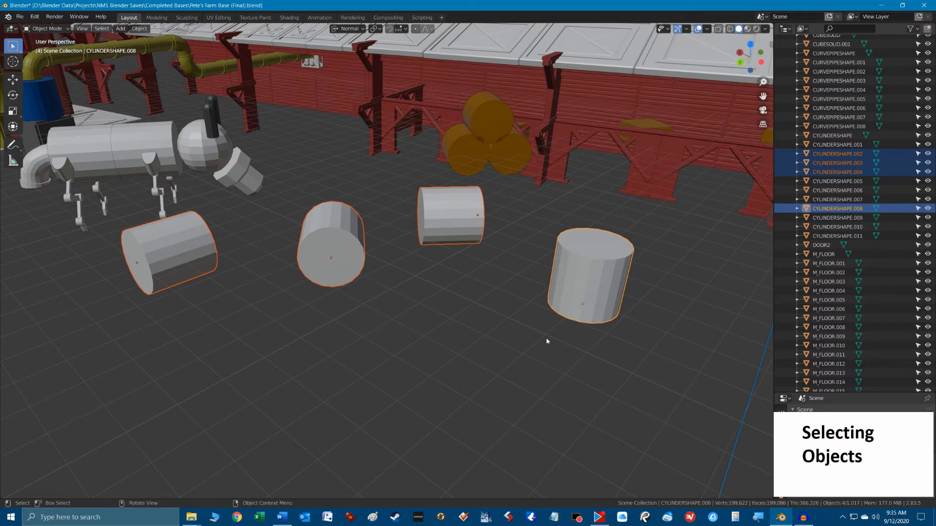
Try moving the four selected cylinders together, and reduce the selection to CYLINDERSHAPE.003 only.
{"action": "key", "text": "g"}
{"action": "right_click", "coordinate": [533, 338]}
{"action": "scroll", "coordinate": [514, 312], "scroll_direction": "down", "scroll_amount": 5}
{"action": "scroll", "coordinate": [497, 287], "scroll_direction": "up", "scroll_amount": 1}
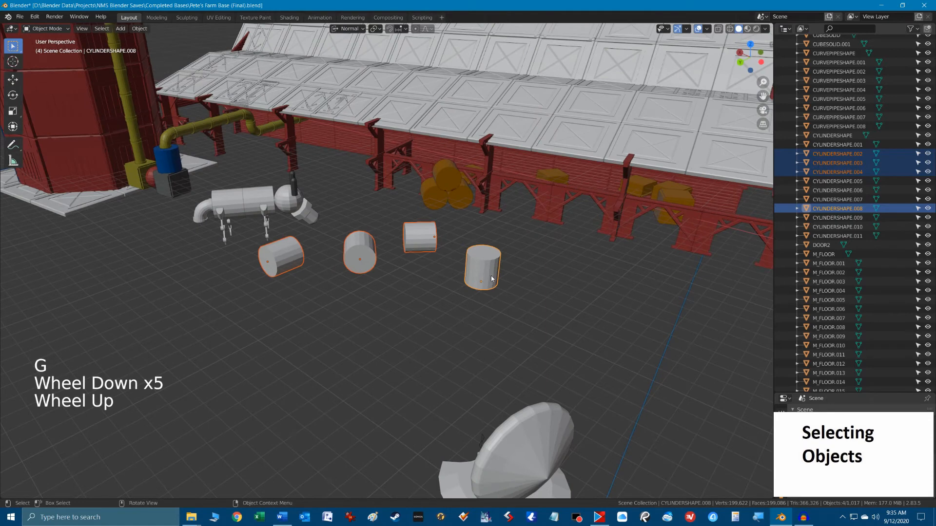
{"action": "left_click", "coordinate": [360, 258]}
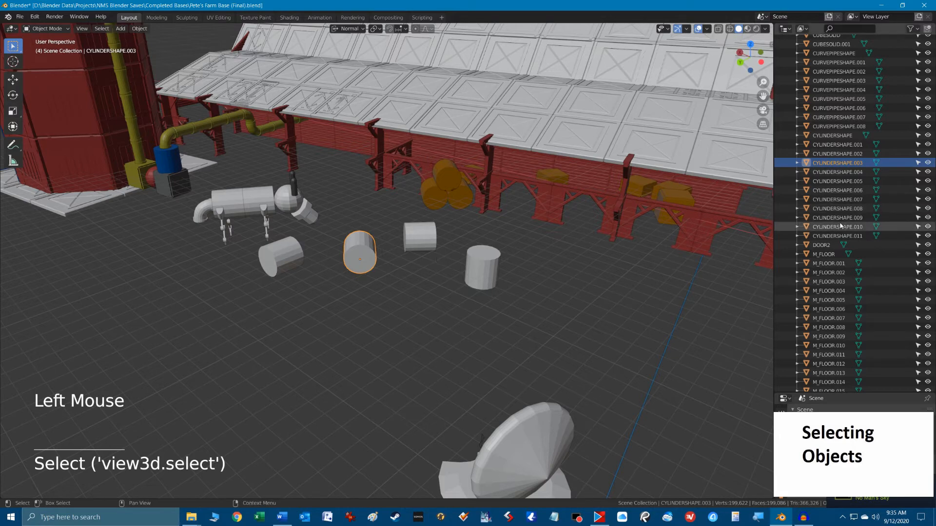
Locate CYLINDERSHAPE.003 in the object list, then select the roof panel M_FLOOR.098 and locate it there too.
{"action": "key", "text": "KP_Decimal"}
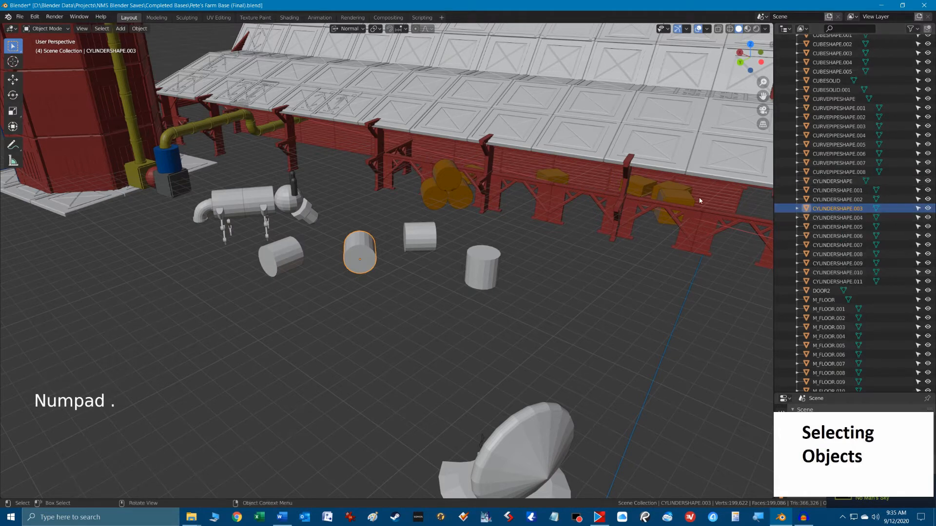
{"action": "left_click", "coordinate": [468, 117]}
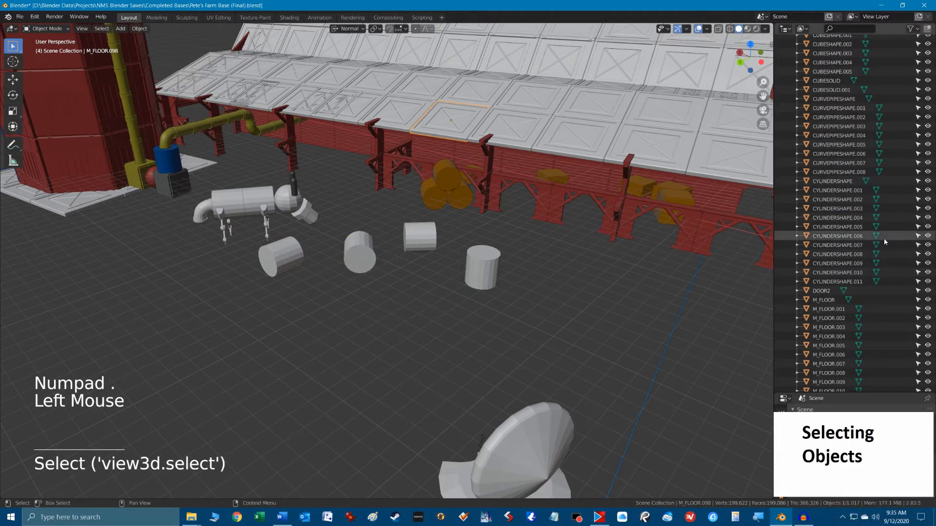
{"action": "key", "text": "KP_Decimal"}
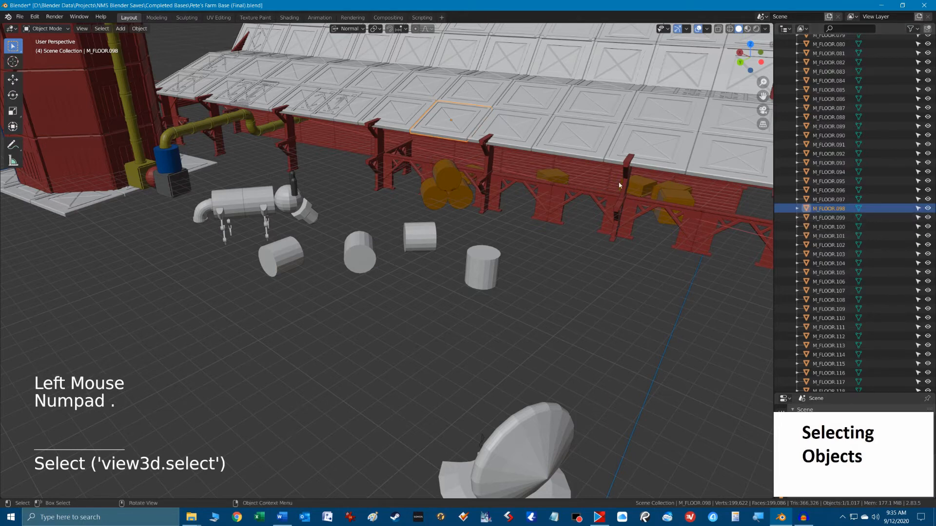
Select the four loose white cylinders individually in turn, ending with the upright one selected alone.
{"action": "left_click", "coordinate": [362, 262]}
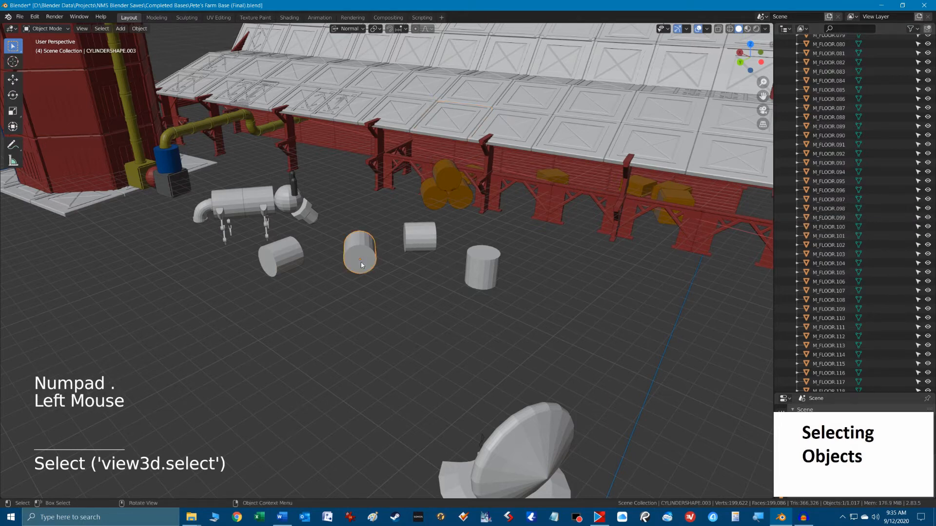
{"action": "left_click", "coordinate": [420, 238]}
{"action": "left_click", "coordinate": [361, 259]}
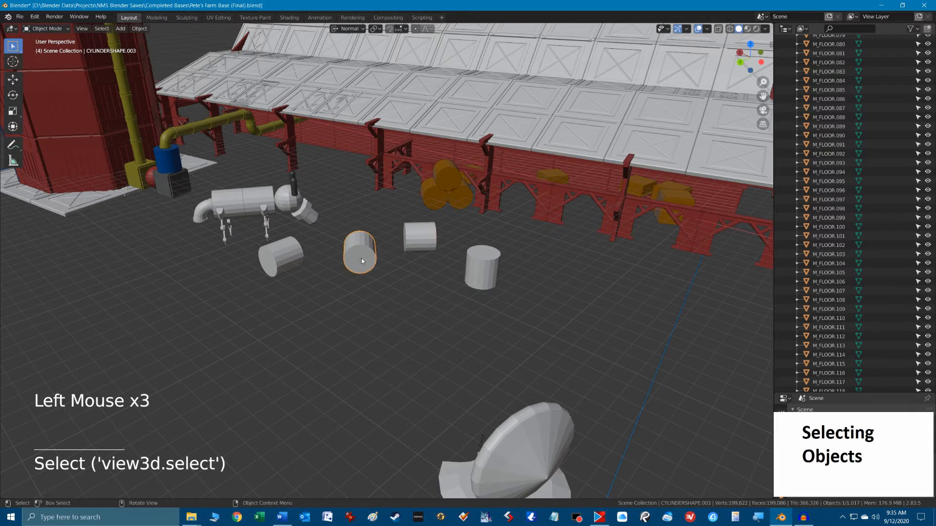
{"action": "scroll", "coordinate": [361, 259], "scroll_direction": "up", "scroll_amount": 3}
{"action": "scroll", "coordinate": [361, 258], "scroll_direction": "up", "scroll_amount": 1}
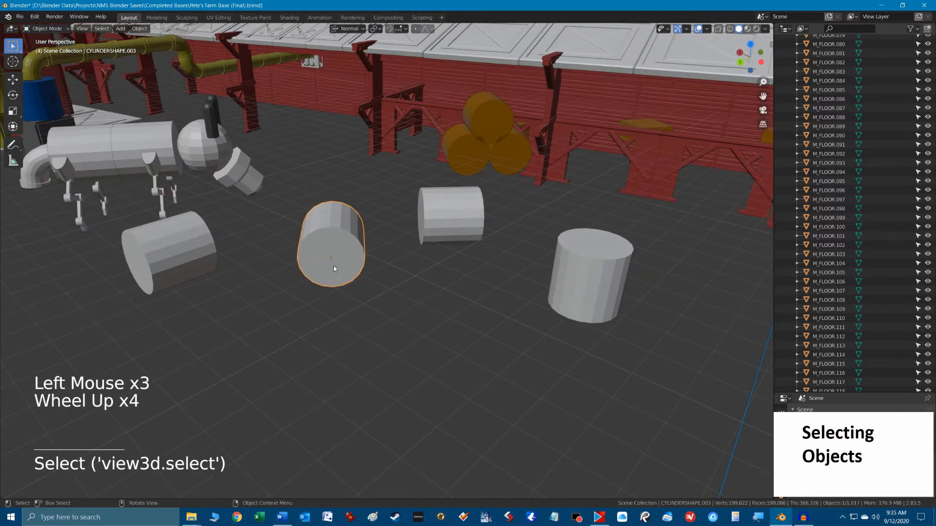
{"action": "left_click", "coordinate": [447, 215]}
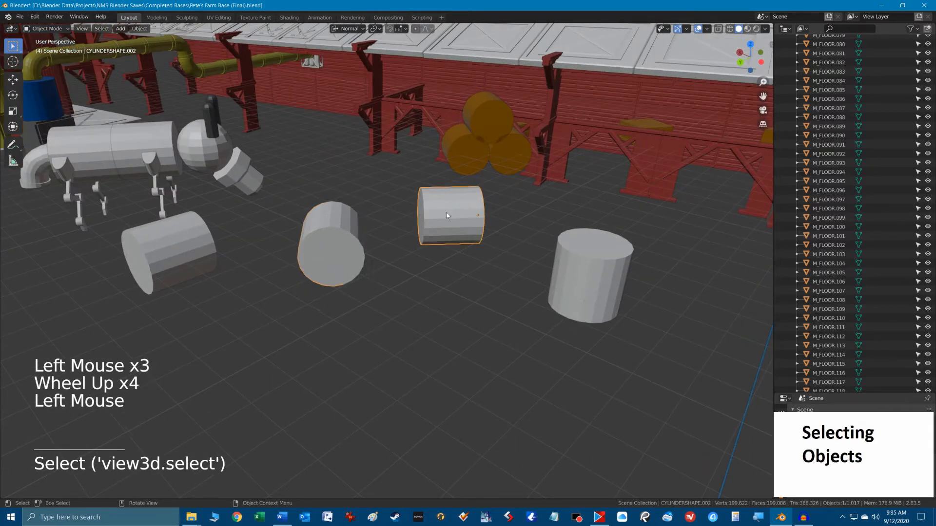
{"action": "left_click", "coordinate": [592, 280]}
{"action": "left_click", "coordinate": [186, 287]}
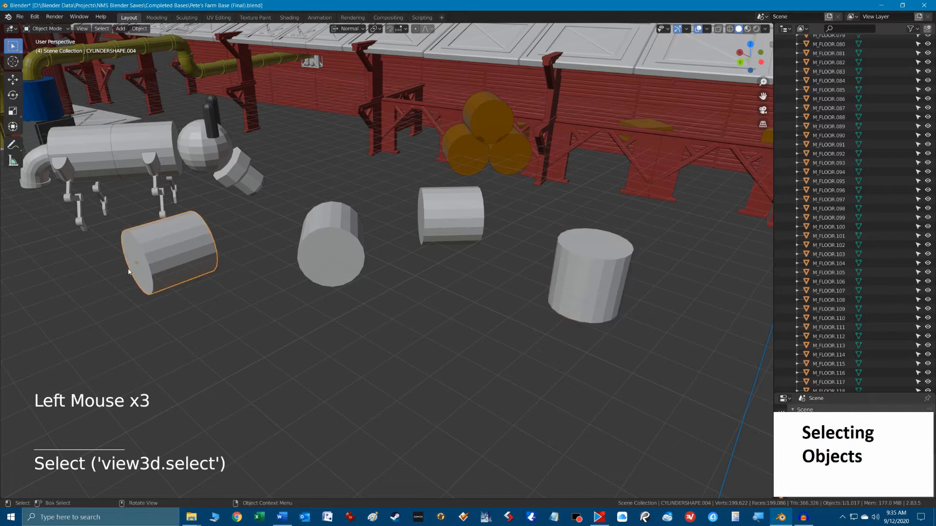
{"action": "left_click", "coordinate": [585, 296]}
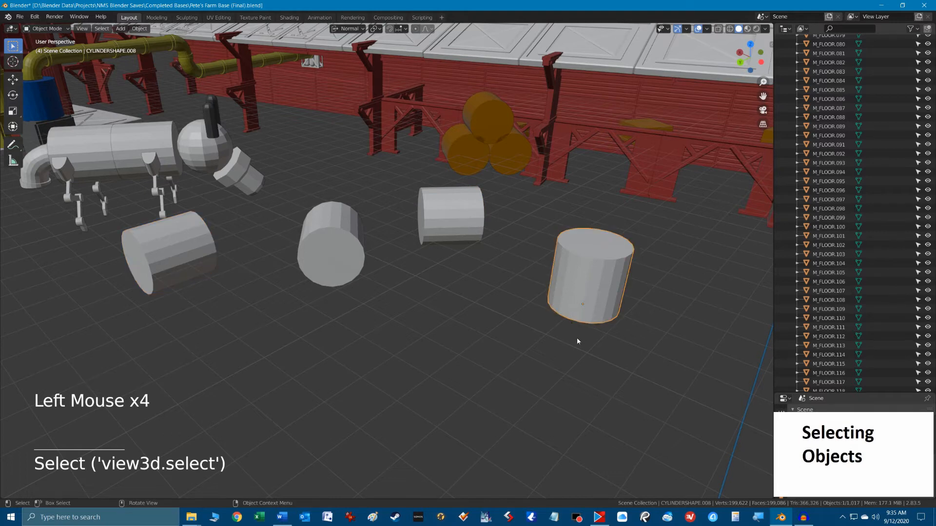
Box-select the four loose cylinders, then box-select a larger area including the white robot animal, and clear the selection.
{"action": "scroll", "coordinate": [506, 299], "scroll_direction": "down", "scroll_amount": 2}
{"action": "key", "text": "alt"}
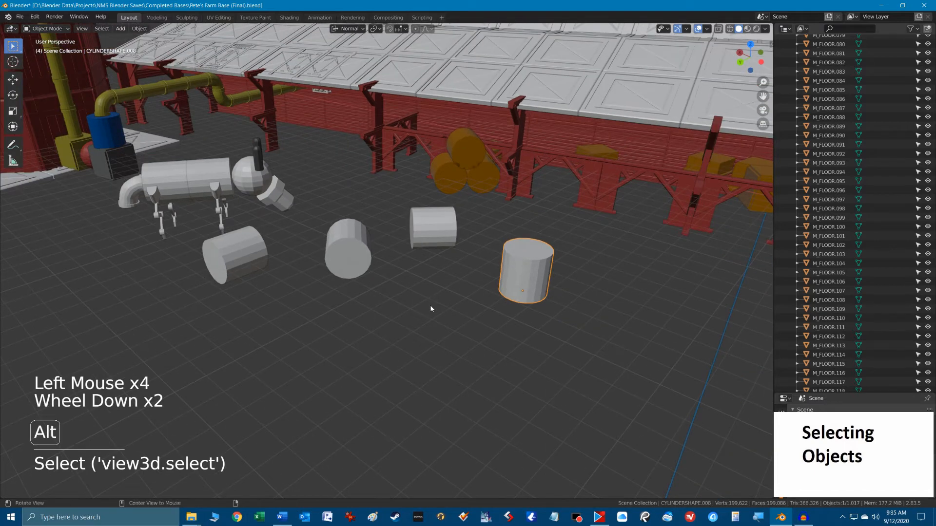
{"action": "middle_click_drag", "start_coordinate": [430, 308], "coordinate": [500, 391], "text": "shift"}
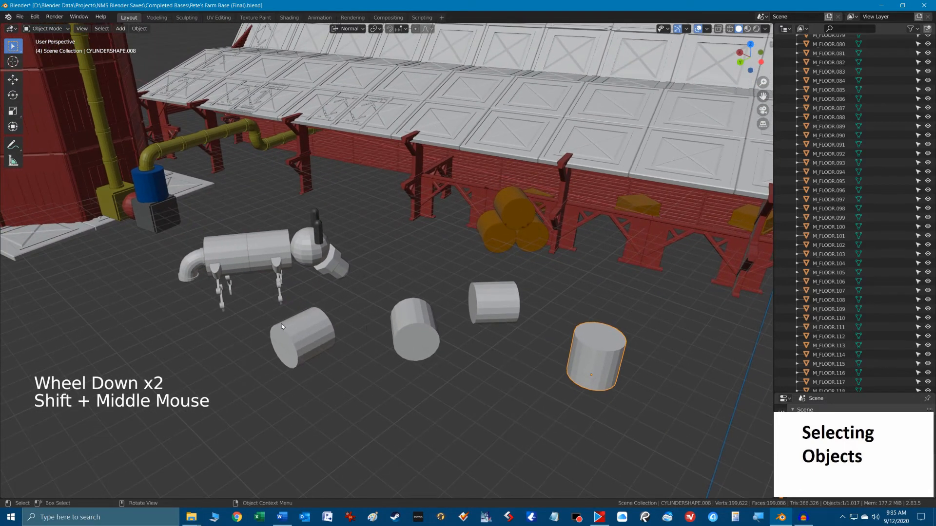
{"action": "left_click_drag", "start_coordinate": [232, 325], "coordinate": [619, 396]}
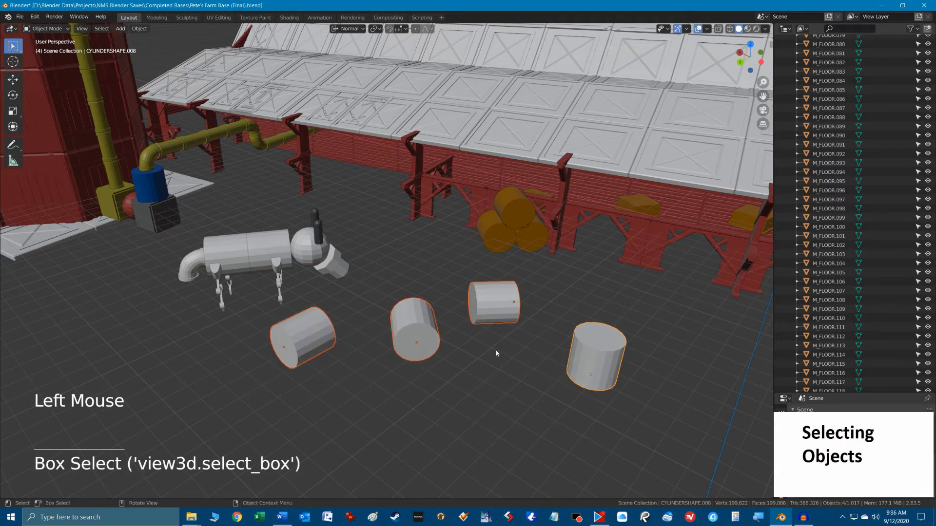
{"action": "left_click_drag", "start_coordinate": [162, 249], "coordinate": [638, 412]}
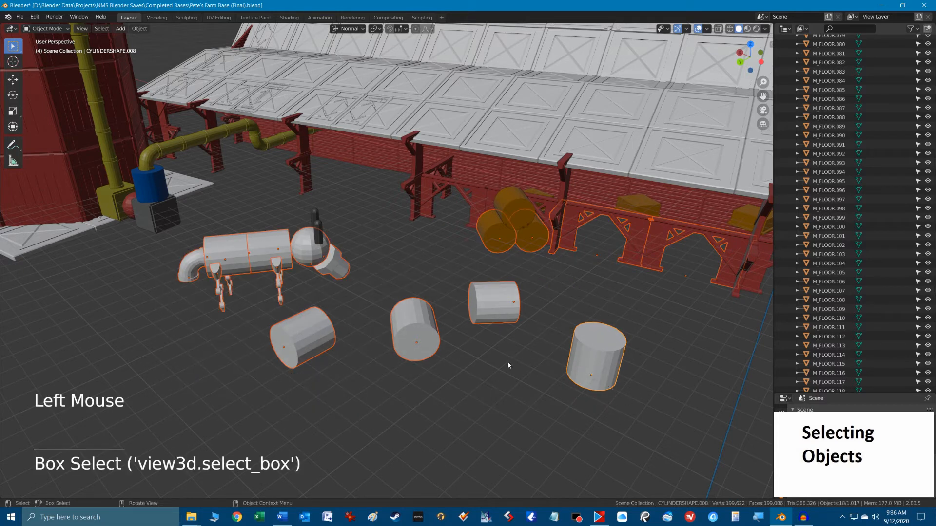
{"action": "left_click", "coordinate": [493, 365]}
Box-select the three cylinders farthest from the robot animal a couple of times, then clear the selection.
{"action": "left_click_drag", "start_coordinate": [372, 272], "coordinate": [572, 403]}
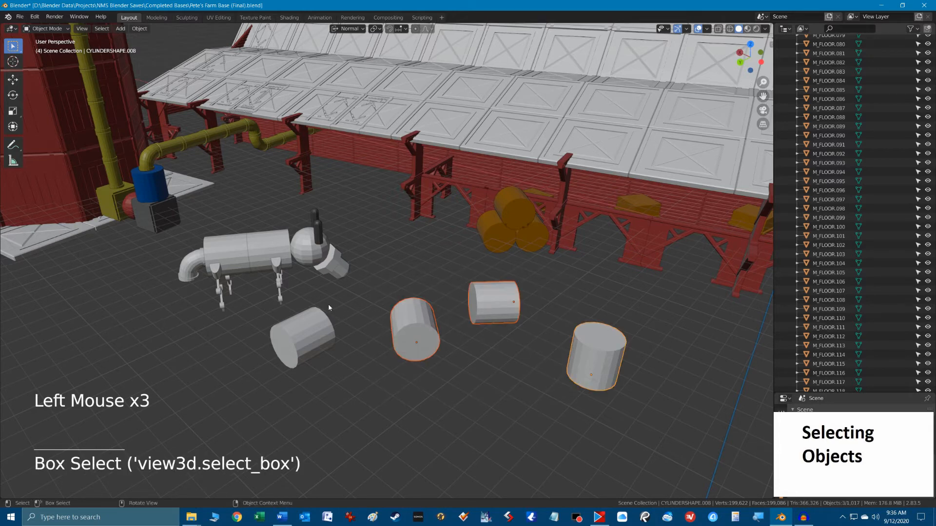
{"action": "left_click_drag", "start_coordinate": [328, 307], "coordinate": [601, 399]}
{"action": "left_click", "coordinate": [474, 271]}
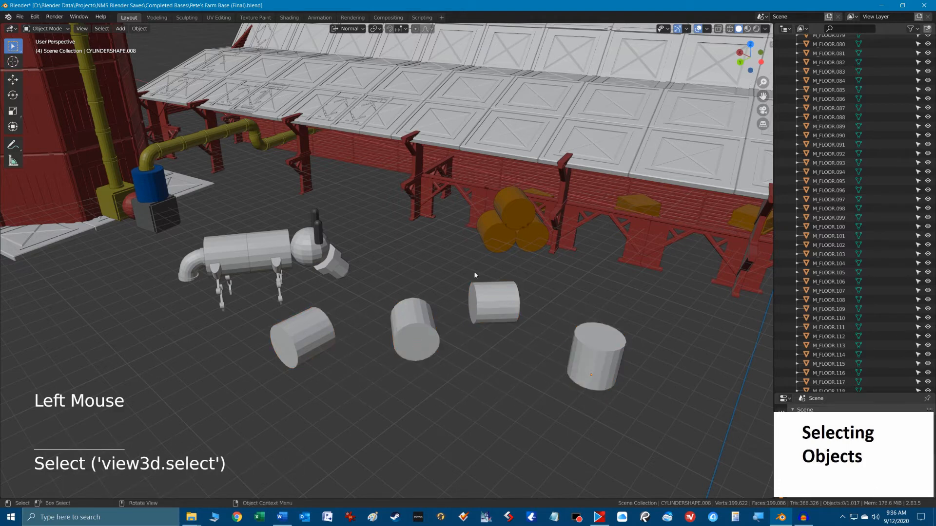
Box-select the upright cylinder and its nearest neighbour, then add the other two cylinders with a second box.
{"action": "left_click_drag", "start_coordinate": [468, 269], "coordinate": [668, 408]}
{"action": "left_click_drag", "start_coordinate": [312, 328], "coordinate": [449, 418], "text": "shift"}
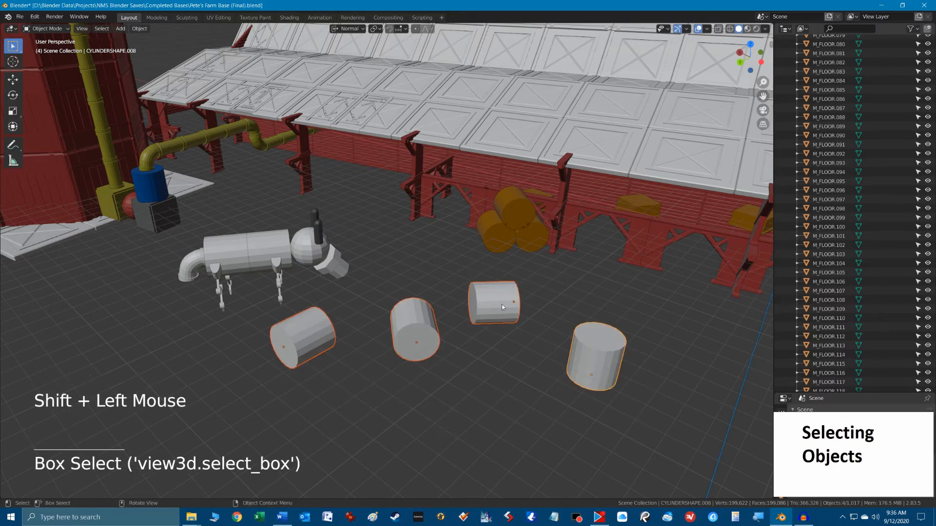
Remove the upright cylinder from the selection with a box and try moving the remaining three cylinders.
{"action": "left_click_drag", "start_coordinate": [558, 307], "coordinate": [658, 426], "text": "ctrl"}
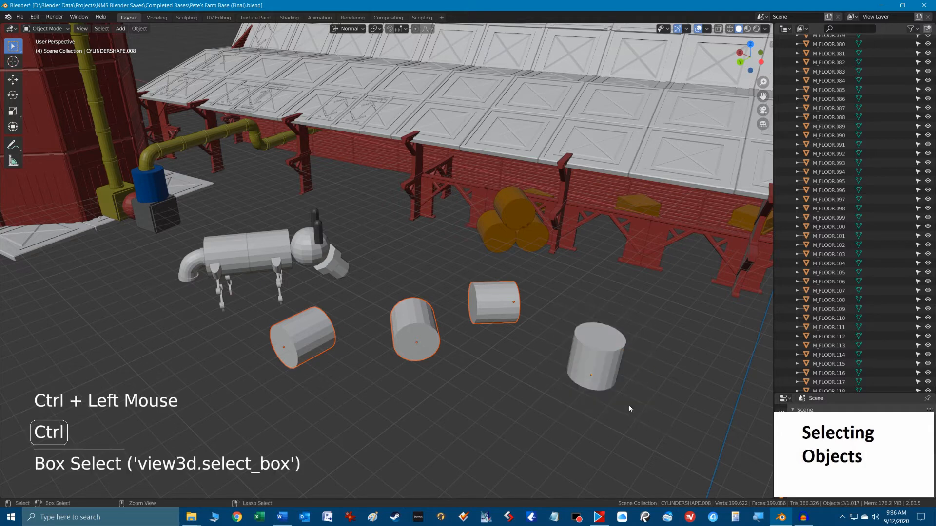
{"action": "key", "text": "g"}
{"action": "right_click", "coordinate": [468, 373]}
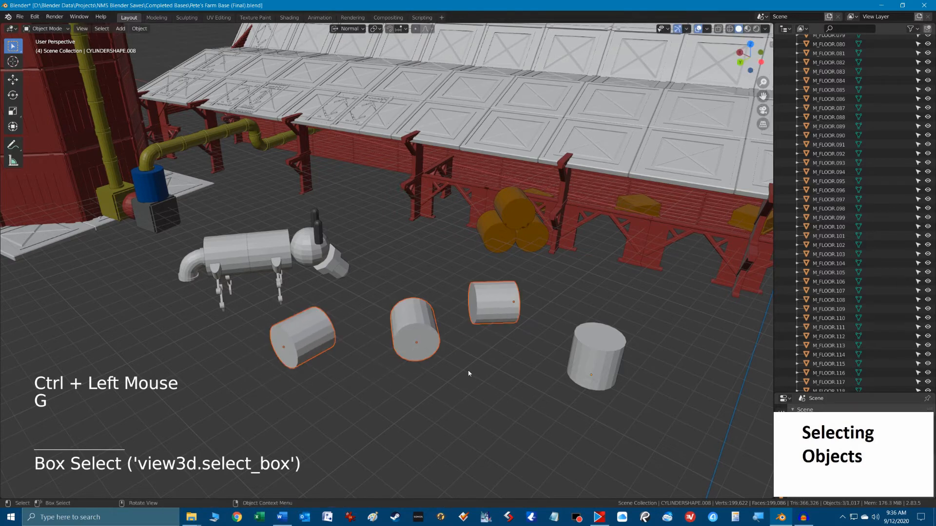
Remove the cylinder nearest the upright one from the selection with a box, then deselect everything.
{"action": "left_click_drag", "start_coordinate": [455, 268], "coordinate": [518, 347], "text": "ctrl"}
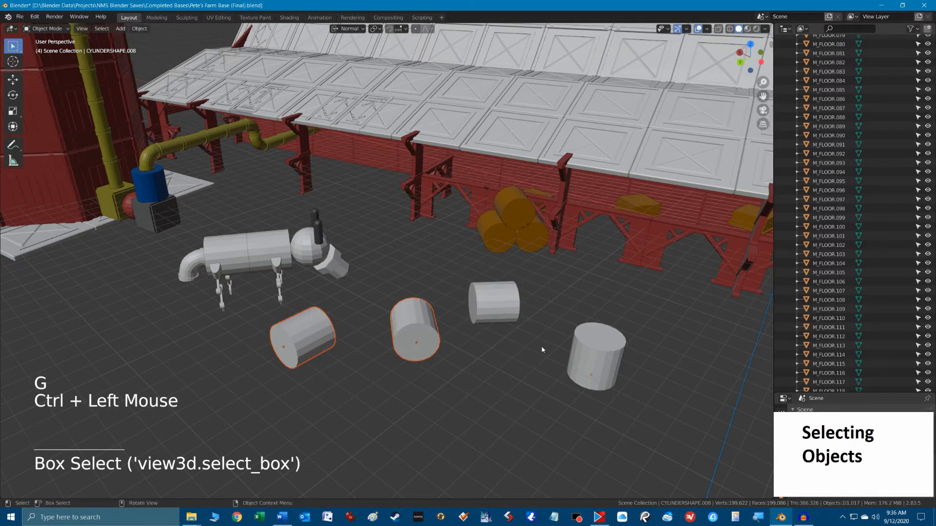
{"action": "left_click", "coordinate": [520, 383]}
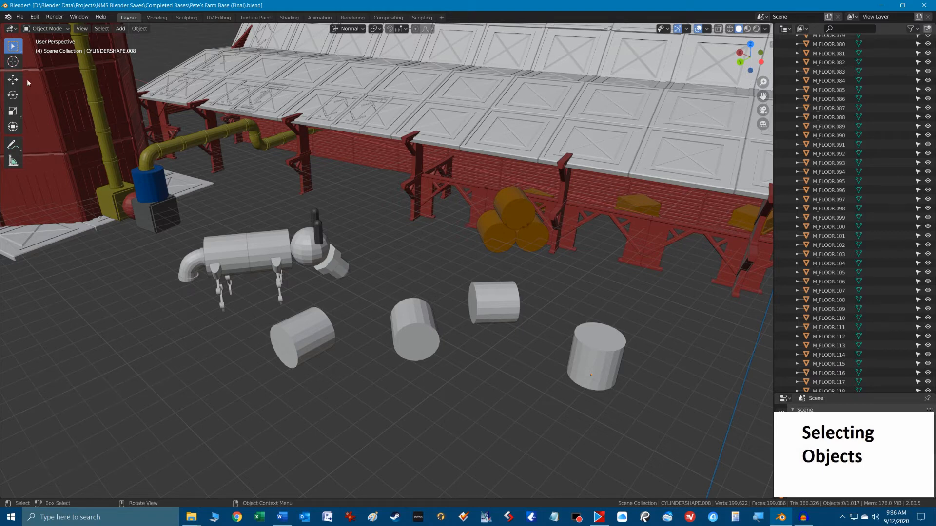
Box-select all four loose cylinders and make CYLINDERSHAPE.002 the active object.
{"action": "left_click", "coordinate": [16, 50]}
{"action": "left_click_drag", "start_coordinate": [250, 326], "coordinate": [588, 409]}
{"action": "left_click", "coordinate": [513, 313], "text": "shift"}
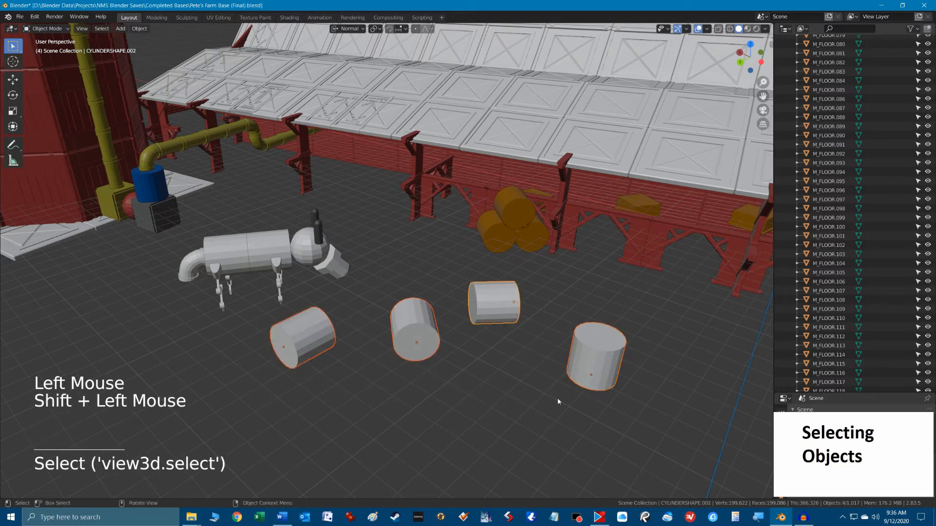
{"action": "scroll", "coordinate": [515, 377], "scroll_direction": "up", "scroll_amount": 1}
{"action": "scroll", "coordinate": [515, 377], "scroll_direction": "down", "scroll_amount": 1}
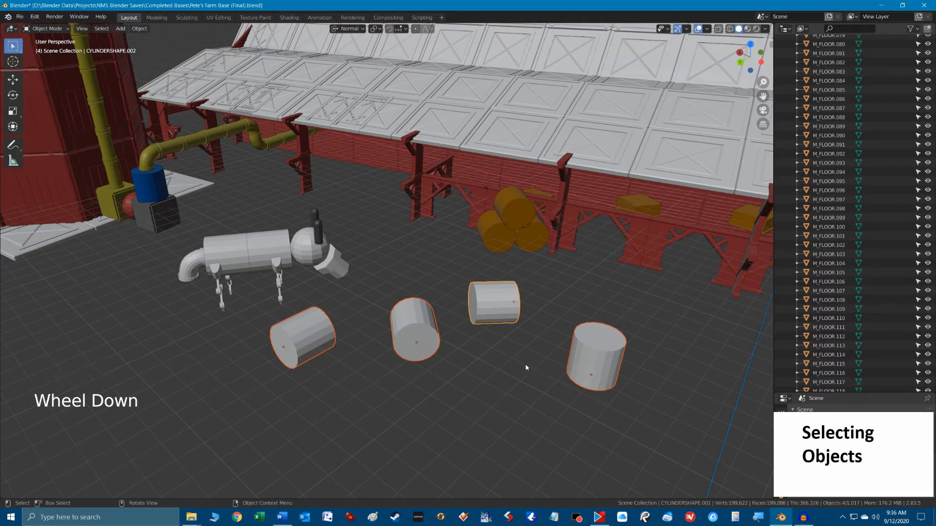
Start Circle Select and resize its circle repeatedly until it fits around the upright cylinder with some margin.
{"action": "key", "text": "c"}
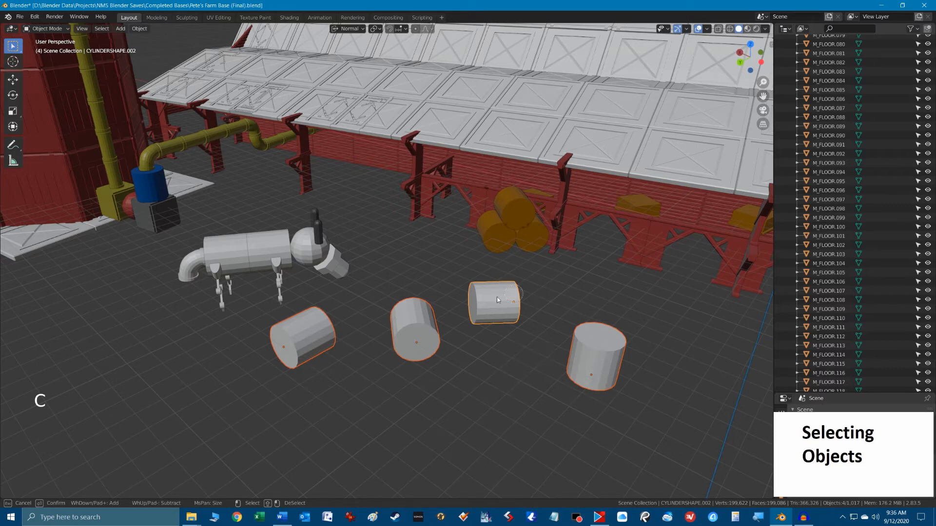
{"action": "scroll", "coordinate": [507, 358], "scroll_direction": "down", "scroll_amount": 3}
{"action": "scroll", "coordinate": [508, 358], "scroll_direction": "down", "scroll_amount": 5}
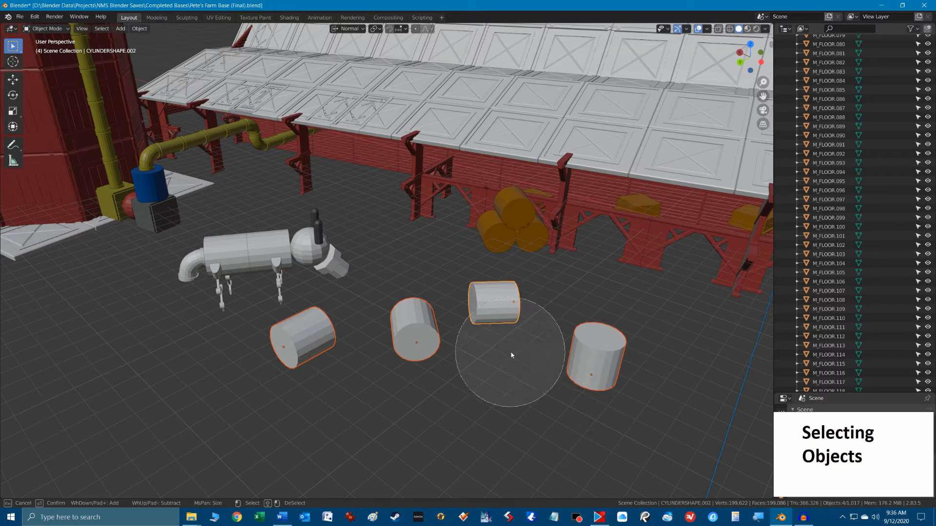
{"action": "scroll", "coordinate": [513, 351], "scroll_direction": "up", "scroll_amount": 4}
{"action": "scroll", "coordinate": [556, 365], "scroll_direction": "down", "scroll_amount": 6}
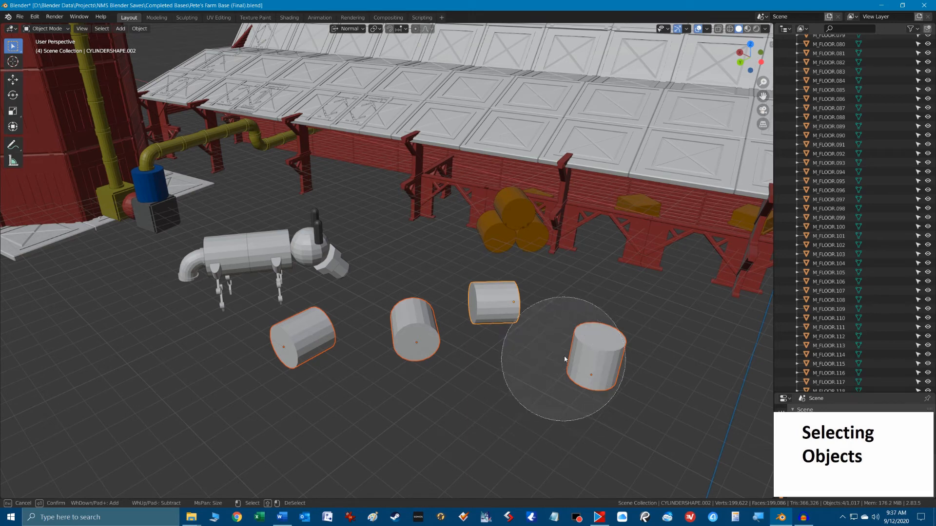
{"action": "scroll", "coordinate": [568, 353], "scroll_direction": "up", "scroll_amount": 5}
{"action": "scroll", "coordinate": [577, 340], "scroll_direction": "down", "scroll_amount": 4}
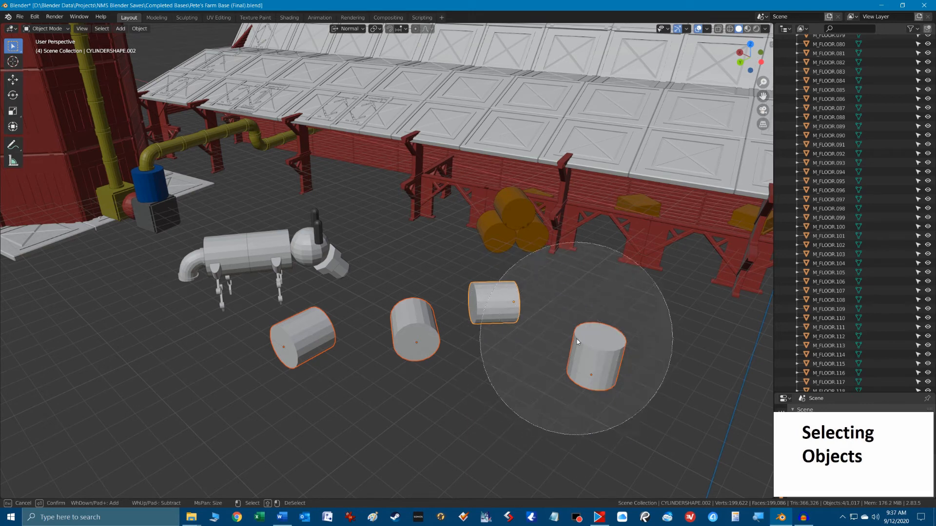
{"action": "scroll", "coordinate": [585, 349], "scroll_direction": "up", "scroll_amount": 3}
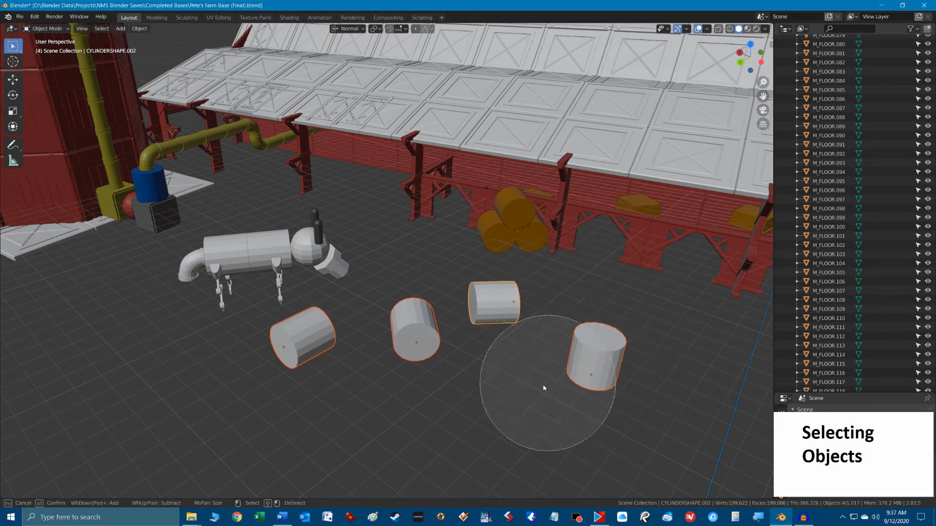
{"action": "scroll", "coordinate": [592, 361], "scroll_direction": "up", "scroll_amount": 2}
{"action": "scroll", "coordinate": [585, 354], "scroll_direction": "down", "scroll_amount": 2}
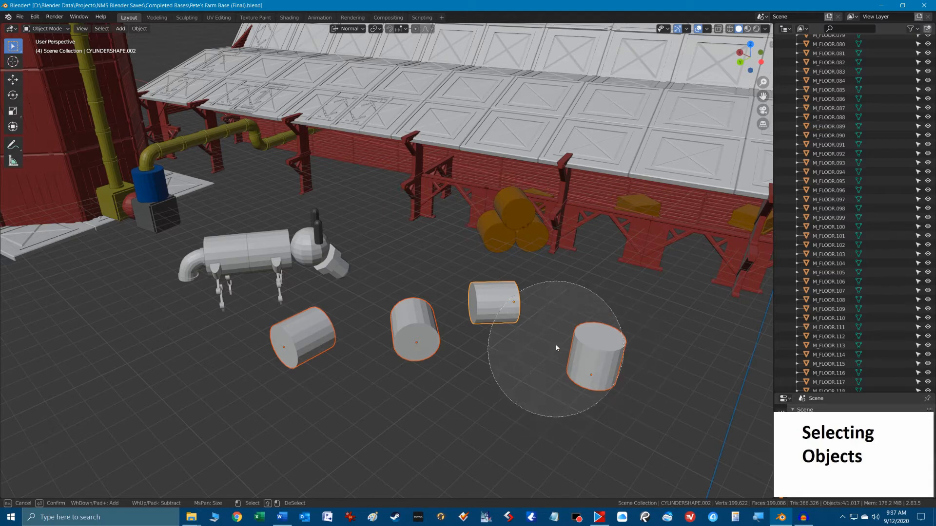
Circle-deselect the upright cylinder, the one nearest the robot animal and CYLINDERSHAPE.002, then leave Circle Select.
{"action": "left_click", "coordinate": [609, 360], "text": "alt"}
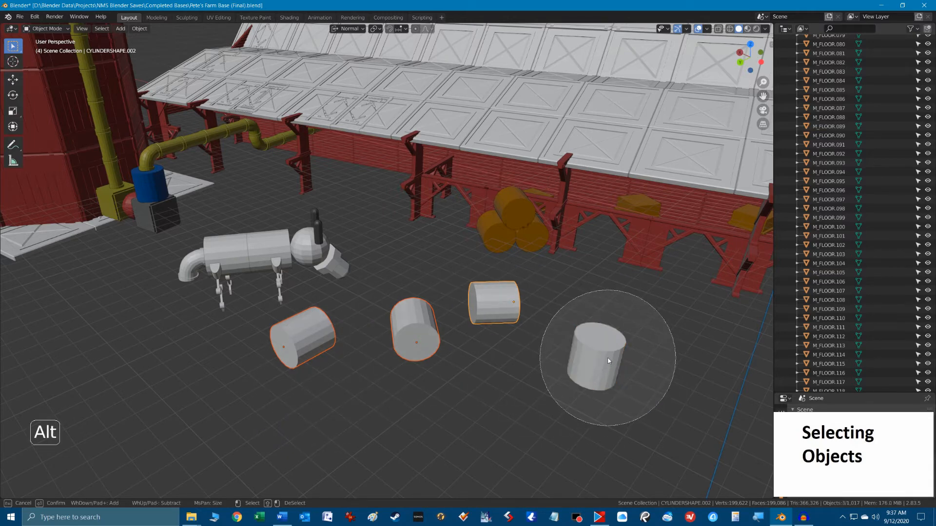
{"action": "left_click", "coordinate": [287, 384], "text": "alt"}
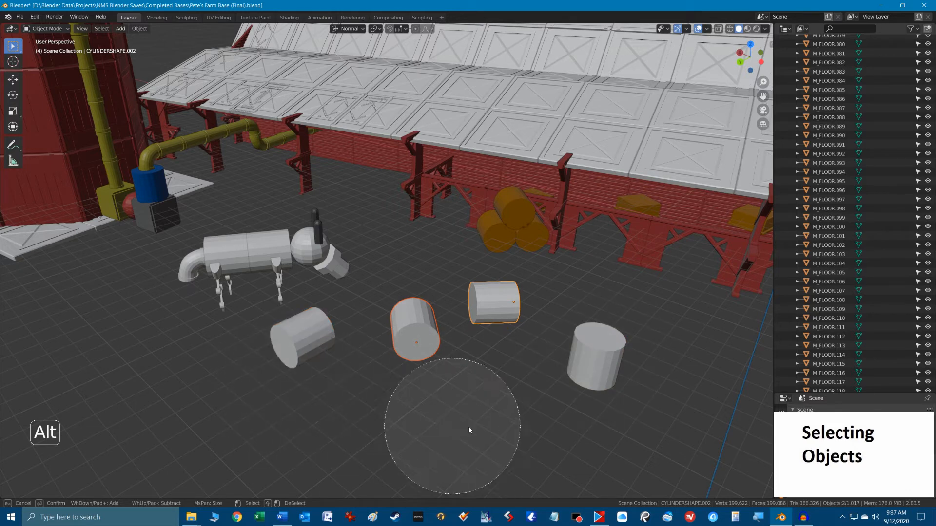
{"action": "left_click", "coordinate": [522, 348], "text": "alt"}
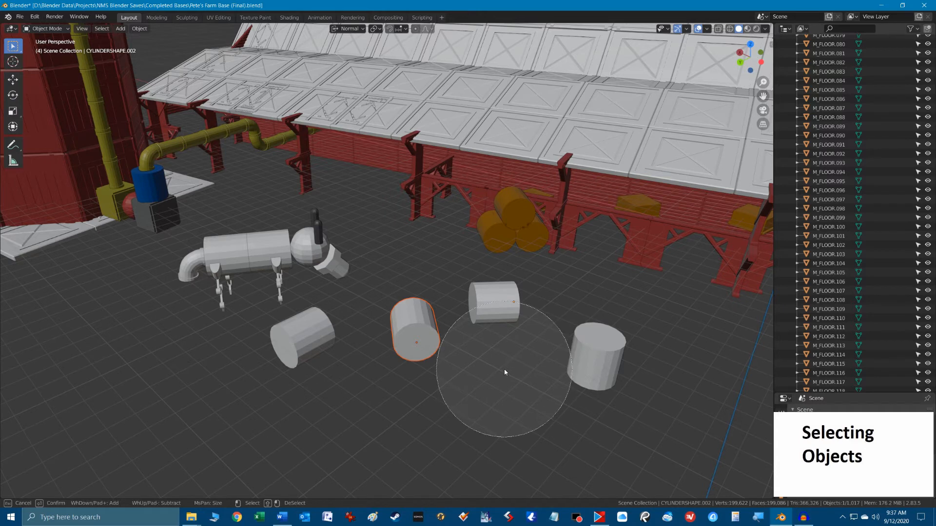
{"action": "key", "text": "Escape"}
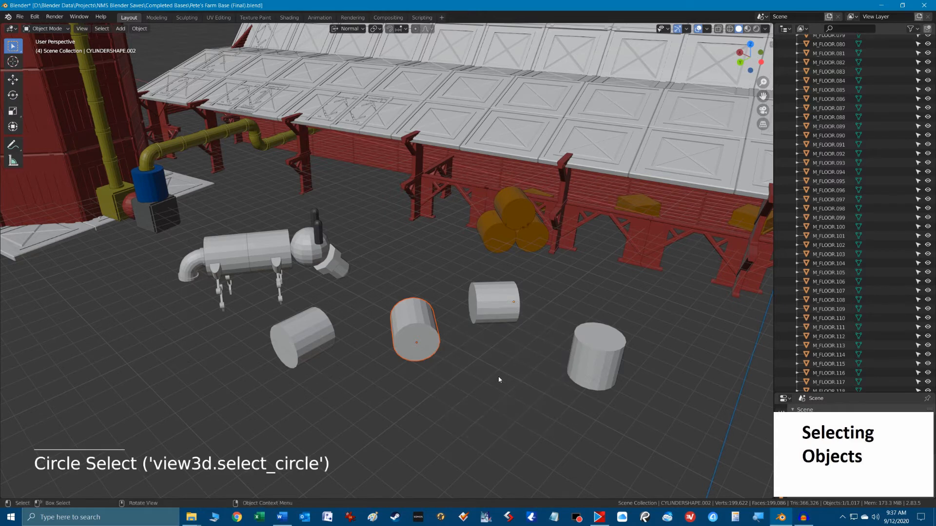
Add the upright cylinder to the selection with Circle Select and leave the tool.
{"action": "scroll", "coordinate": [498, 376], "scroll_direction": "down", "scroll_amount": 3}
{"action": "middle_click_drag", "start_coordinate": [498, 376], "coordinate": [483, 368], "text": "shift"}
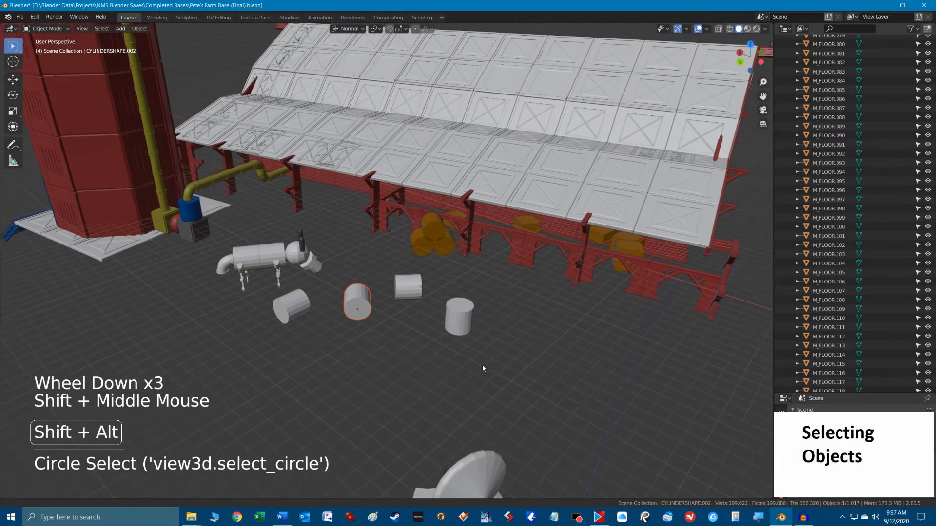
{"action": "scroll", "coordinate": [569, 319], "scroll_direction": "up", "scroll_amount": 3}
{"action": "middle_click_drag", "start_coordinate": [590, 332], "coordinate": [406, 317], "text": "shift"}
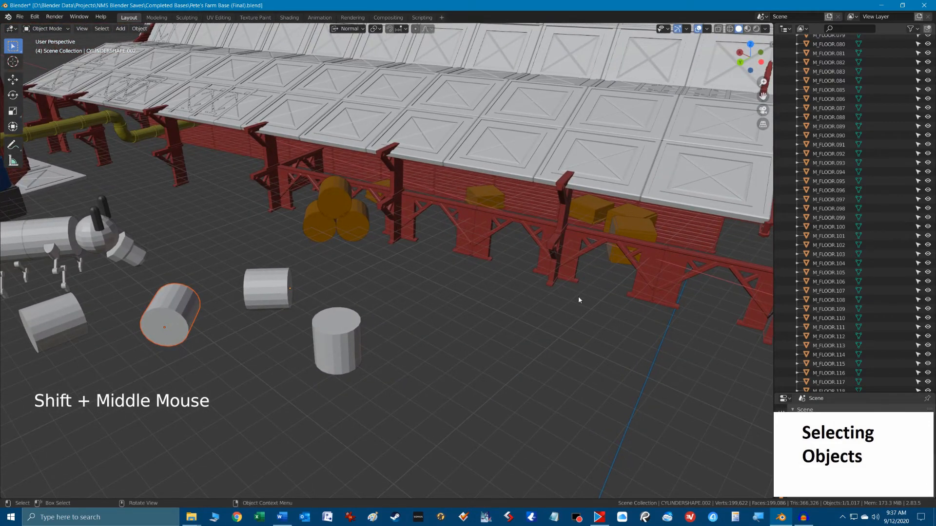
{"action": "key", "text": "c"}
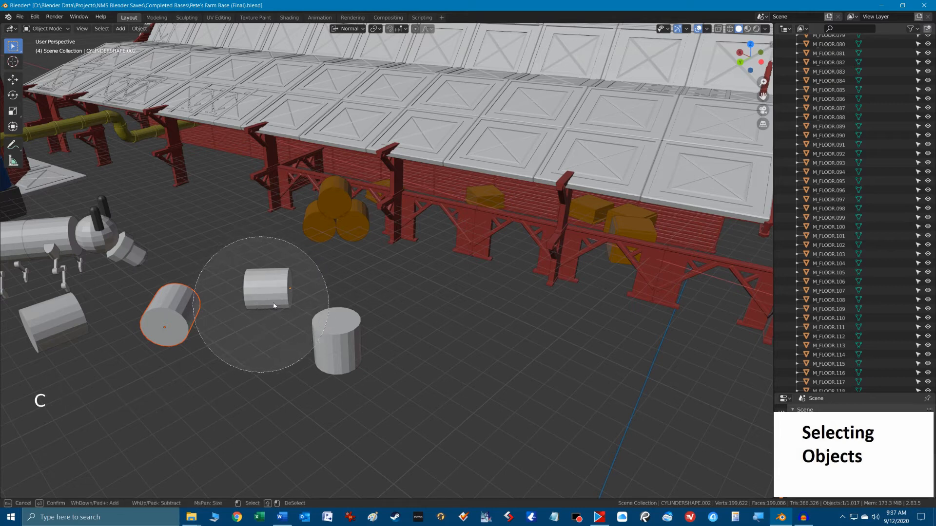
{"action": "left_click", "coordinate": [173, 351], "text": "alt"}
{"action": "left_click", "coordinate": [174, 350]}
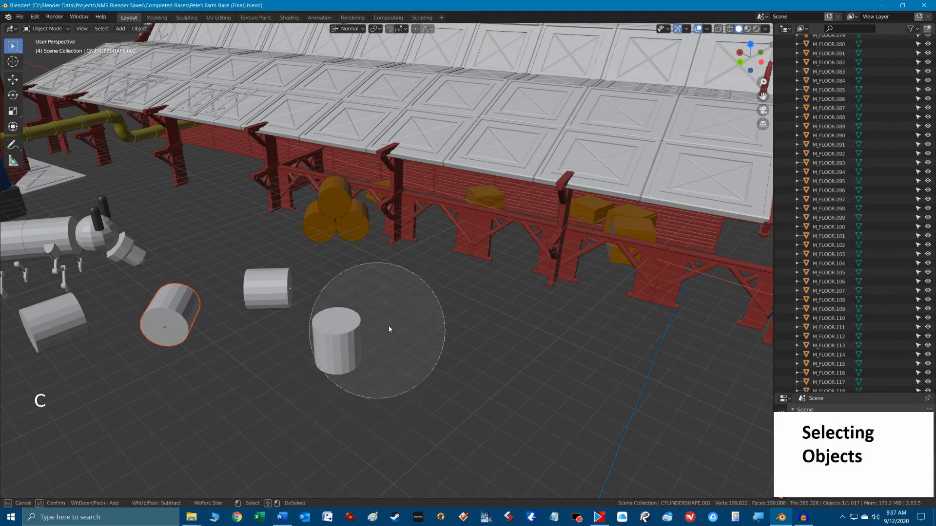
{"action": "left_click", "coordinate": [351, 367]}
{"action": "right_click", "coordinate": [422, 356]}
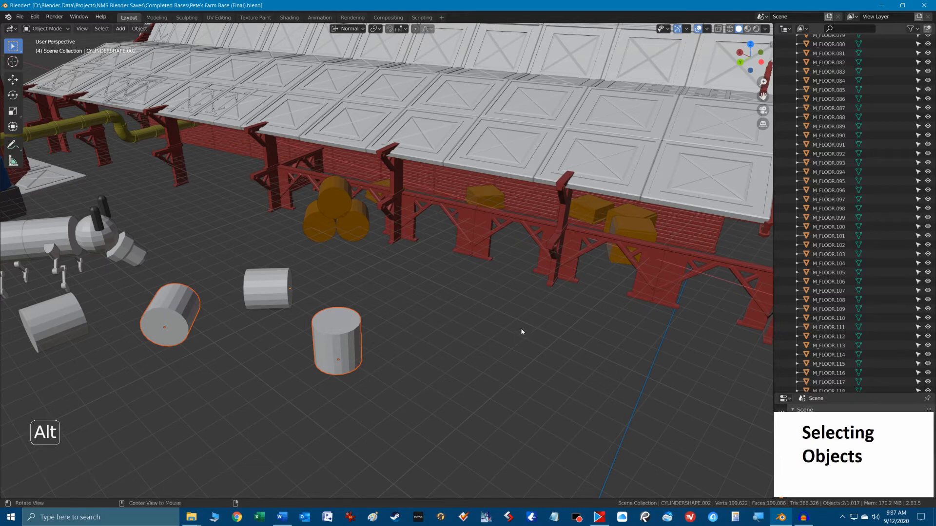
Clear the cylinder selection and select the upper and lower supports at the building's outer corner.
{"action": "middle_click_drag", "start_coordinate": [410, 340], "coordinate": [376, 341], "text": "shift"}
{"action": "left_click", "coordinate": [602, 251]}
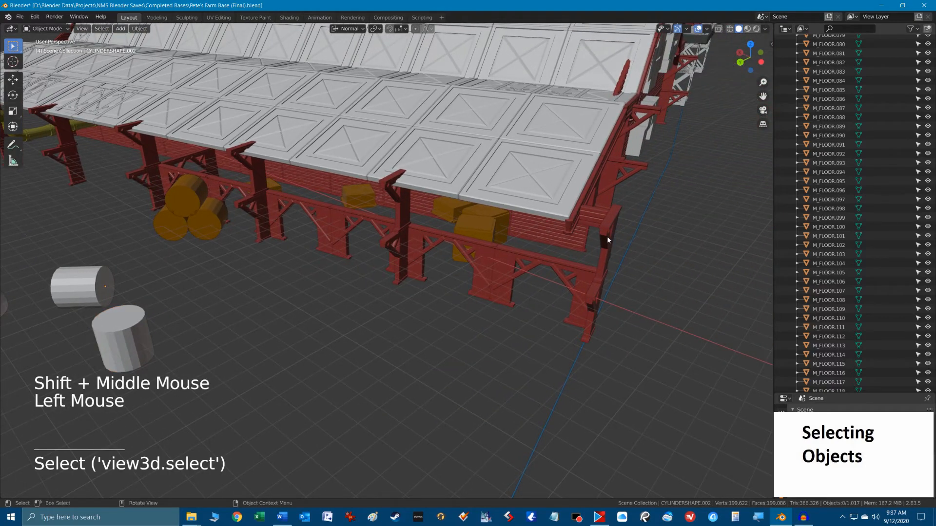
{"action": "left_click", "coordinate": [607, 236]}
{"action": "middle_click", "coordinate": [583, 298], "text": "alt"}
{"action": "left_click", "coordinate": [556, 268], "text": "shift"}
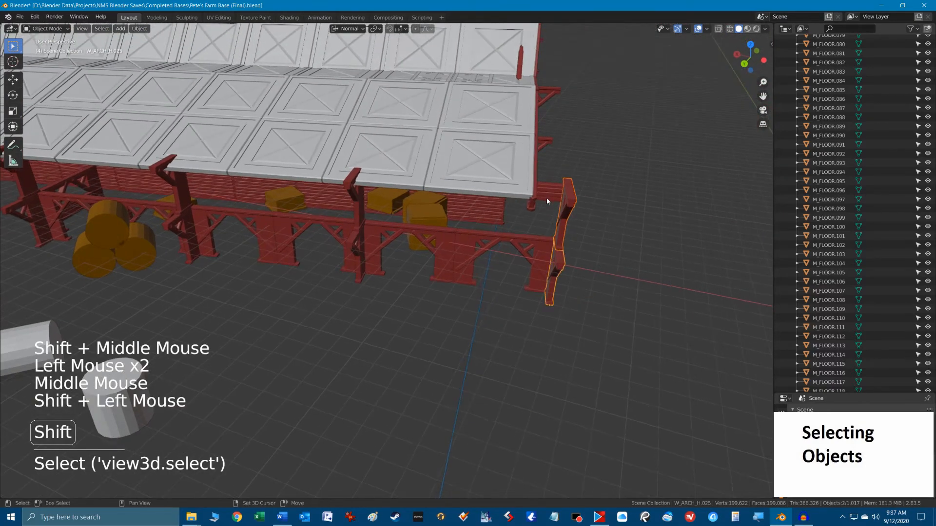
Add the neighbouring support pair, the two arches between the supports and the corner roof panel M_FLOOR.093 to the selection.
{"action": "left_click", "coordinate": [357, 210], "text": "shift"}
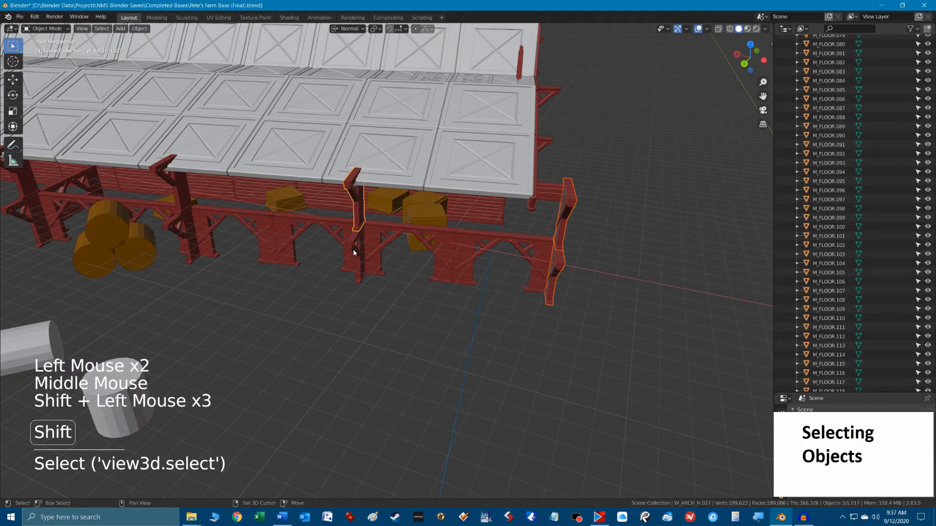
{"action": "left_click", "coordinate": [463, 252], "text": "shift"}
{"action": "left_click", "coordinate": [430, 236], "text": "shift"}
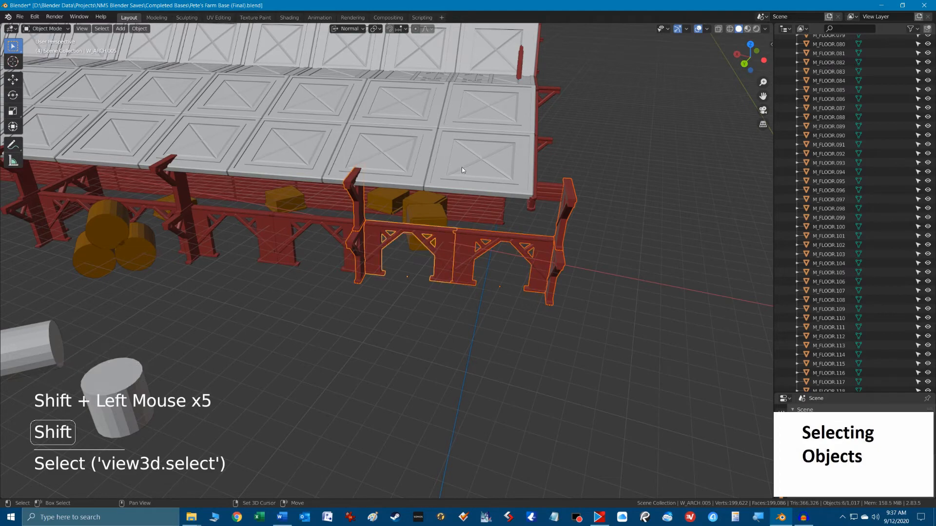
{"action": "left_click", "coordinate": [462, 170], "text": "shift"}
{"action": "middle_click", "coordinate": [368, 299], "text": "alt"}
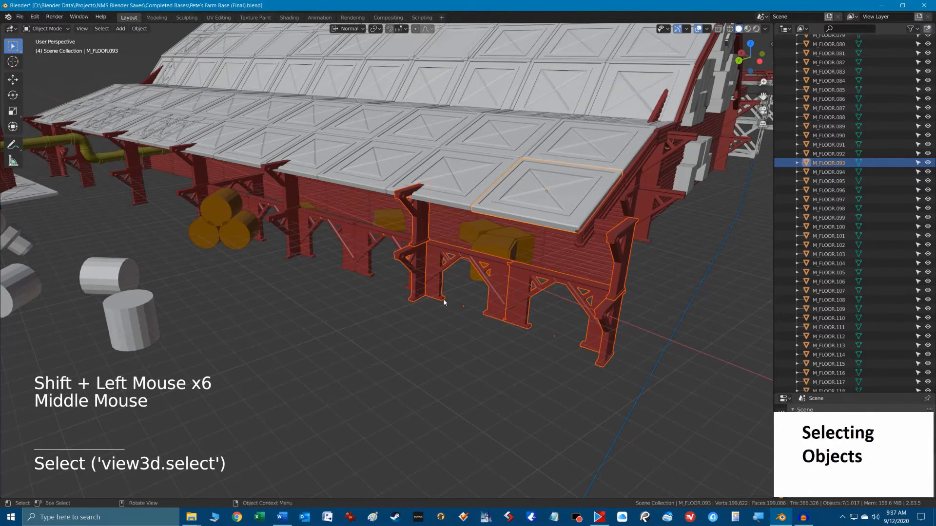
{"action": "key", "text": "g"}
{"action": "key", "text": "Escape"}
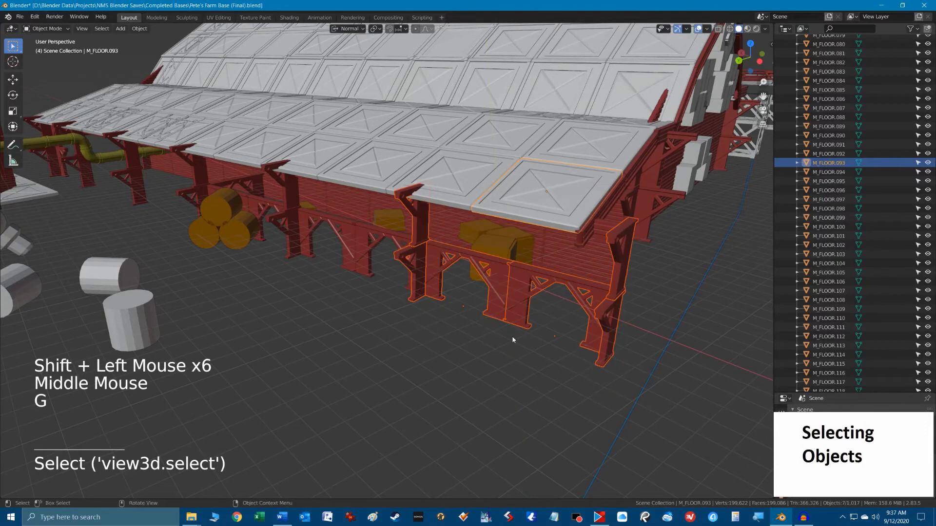
Shrink the selection circle and circle-deselect the two arches and the corner roof panel, leaving only the four supports selected.
{"action": "key", "text": "c"}
{"action": "scroll", "coordinate": [514, 365], "scroll_direction": "down", "scroll_amount": 2}
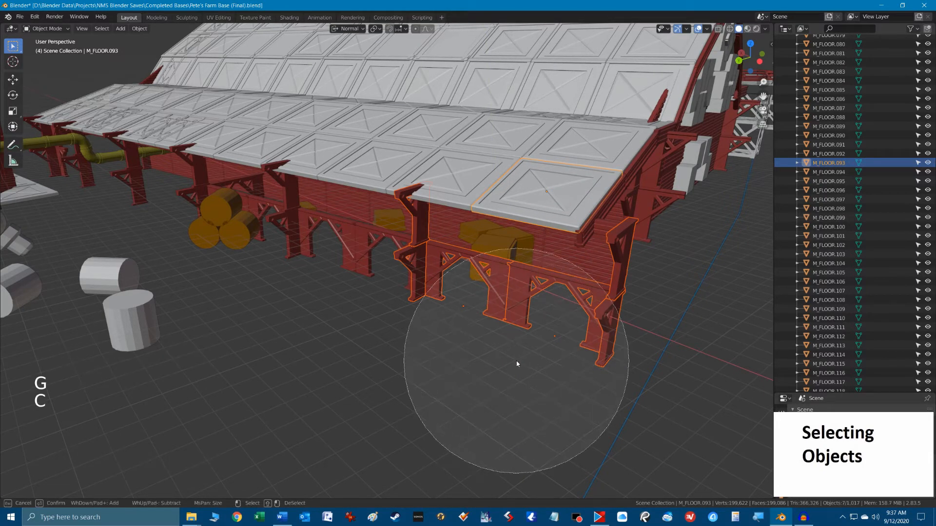
{"action": "scroll", "coordinate": [516, 363], "scroll_direction": "up", "scroll_amount": 4}
{"action": "scroll", "coordinate": [516, 360], "scroll_direction": "up", "scroll_amount": 1}
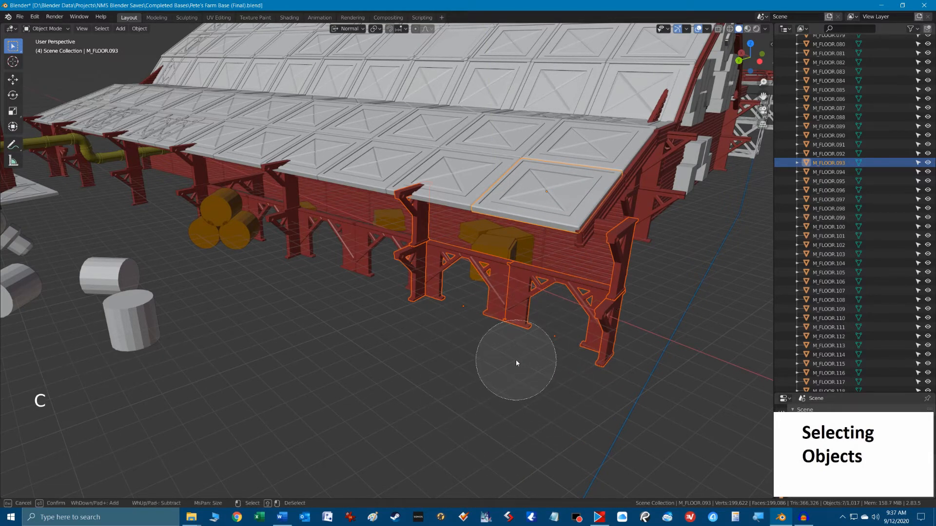
{"action": "left_click", "coordinate": [546, 339], "text": "alt"}
{"action": "mouse_move", "coordinate": [540, 340]}
{"action": "left_mouse_down", "text": "alt"}
{"action": "mouse_move", "coordinate": [481, 313]}
{"action": "mouse_move", "coordinate": [533, 261]}
{"action": "mouse_move", "coordinate": [541, 194]}
{"action": "mouse_move", "coordinate": [529, 272]}
{"action": "left_mouse_up", "text": "alt"}
{"action": "key", "text": "Escape"}
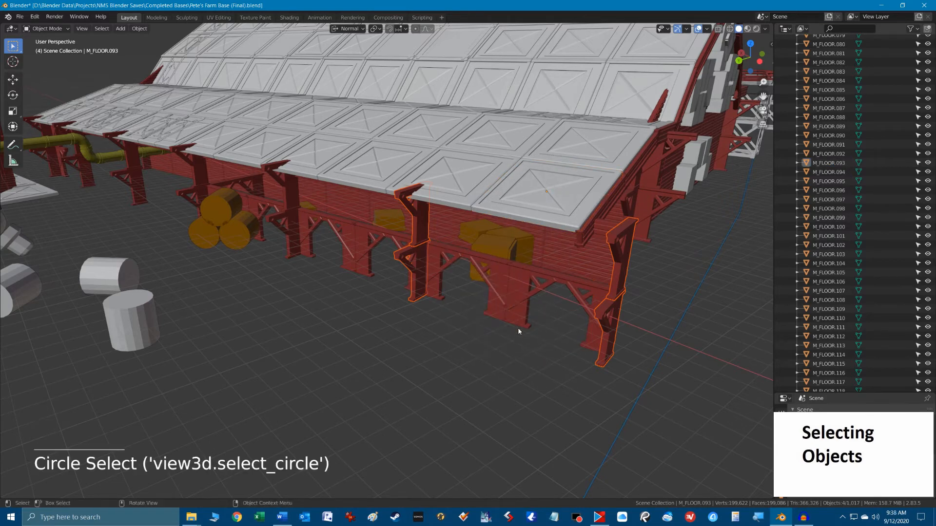
Move the four selected supports together along the normal Z axis, parallel to the building's side.
{"action": "key", "text": "g"}
{"action": "key", "text": "z"}
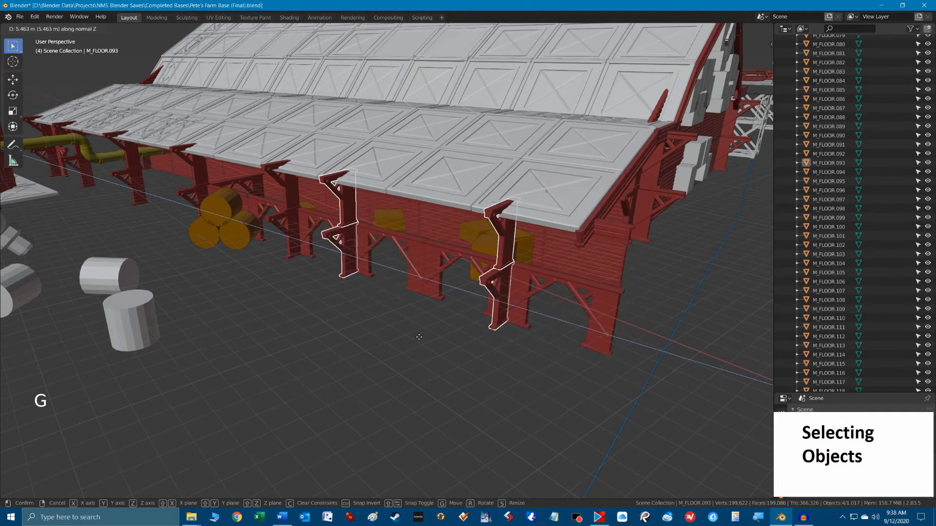
{"action": "left_click", "coordinate": [503, 355]}
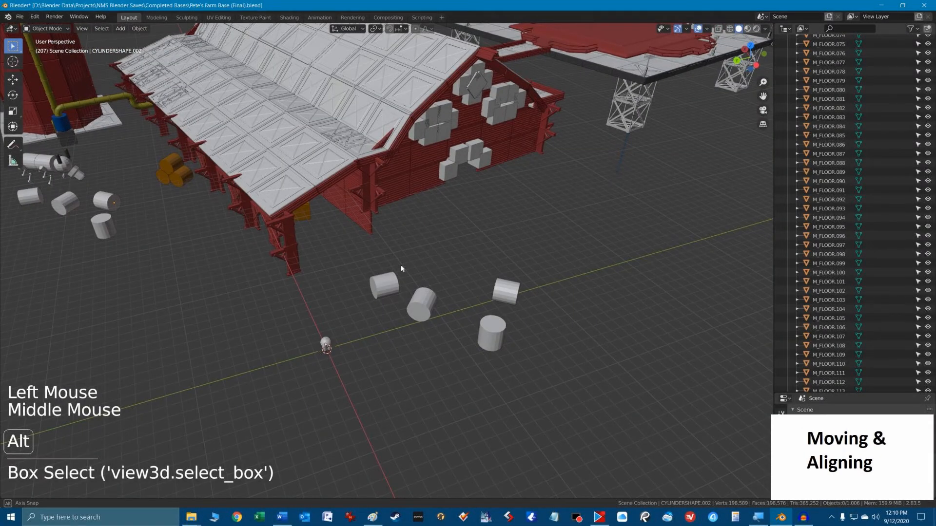
Switch the transform orientation to Normal and back to Global.
{"action": "middle_click_drag", "start_coordinate": [402, 269], "coordinate": [385, 265]}
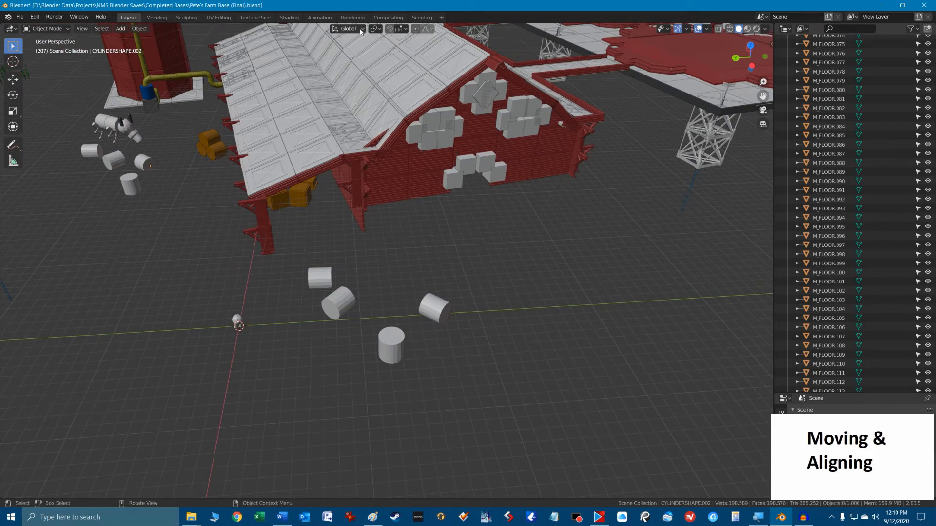
{"action": "scroll", "coordinate": [360, 30], "scroll_direction": "up", "scroll_amount": 1, "text": "ctrl+alt"}
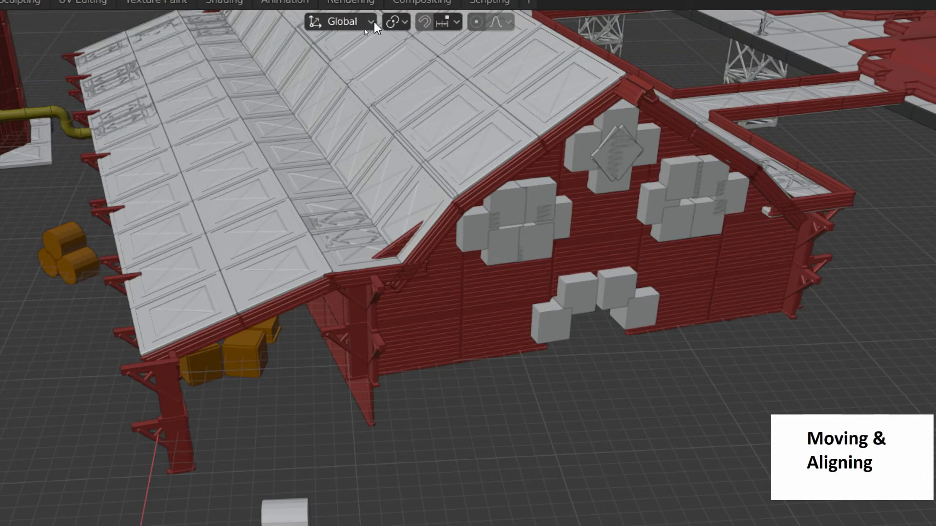
{"action": "left_click", "coordinate": [373, 21]}
{"action": "left_click", "coordinate": [291, 115]}
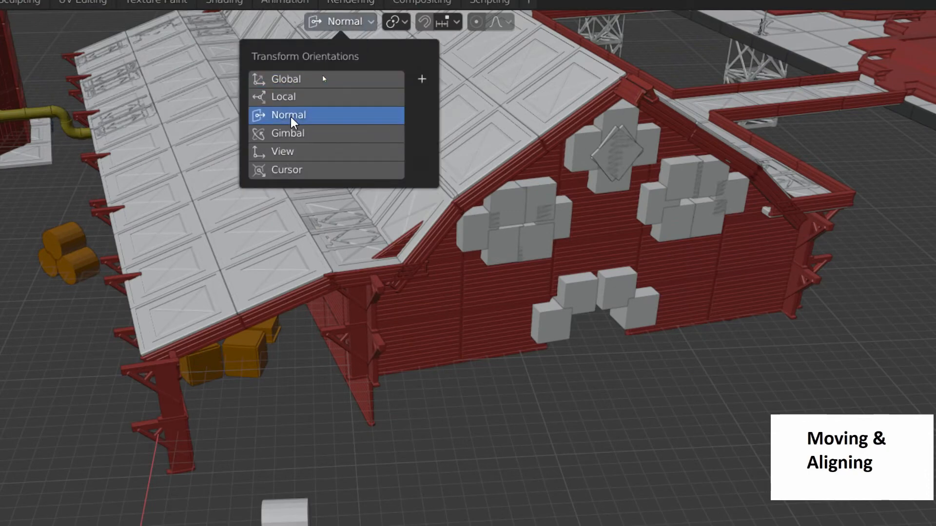
{"action": "left_click", "coordinate": [291, 79]}
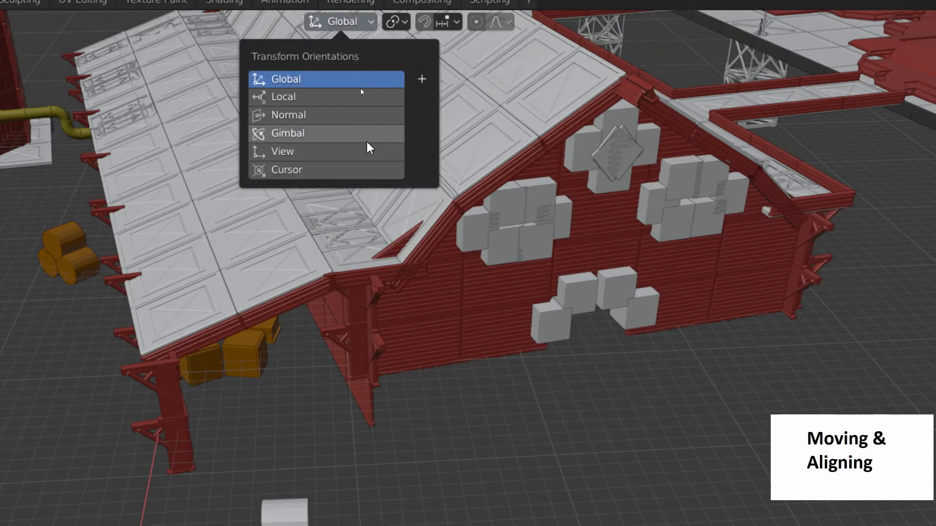
{"action": "scroll", "coordinate": [368, 146], "scroll_direction": "down", "scroll_amount": 2, "text": "ctrl+alt"}
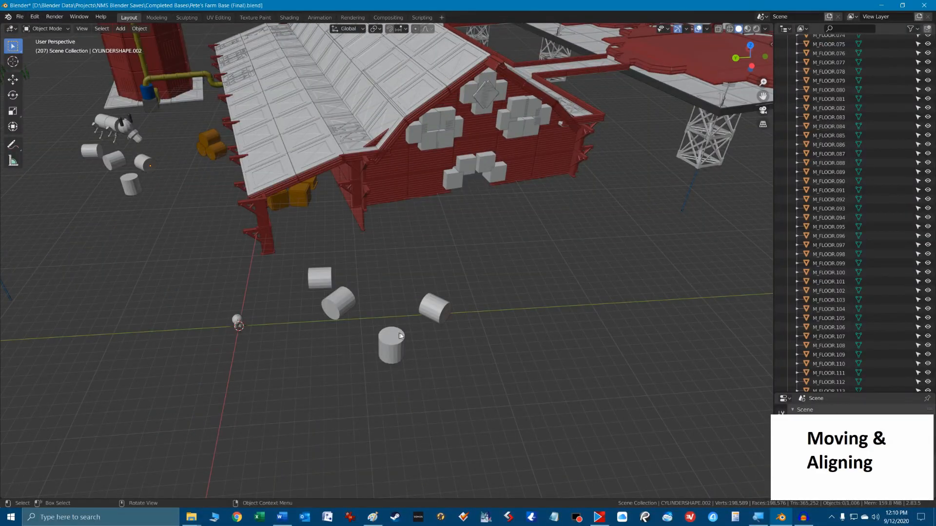
Select the upright cylinder in front of the barn and move it about -0.73 m along global X with the Move tool.
{"action": "left_click", "coordinate": [391, 341]}
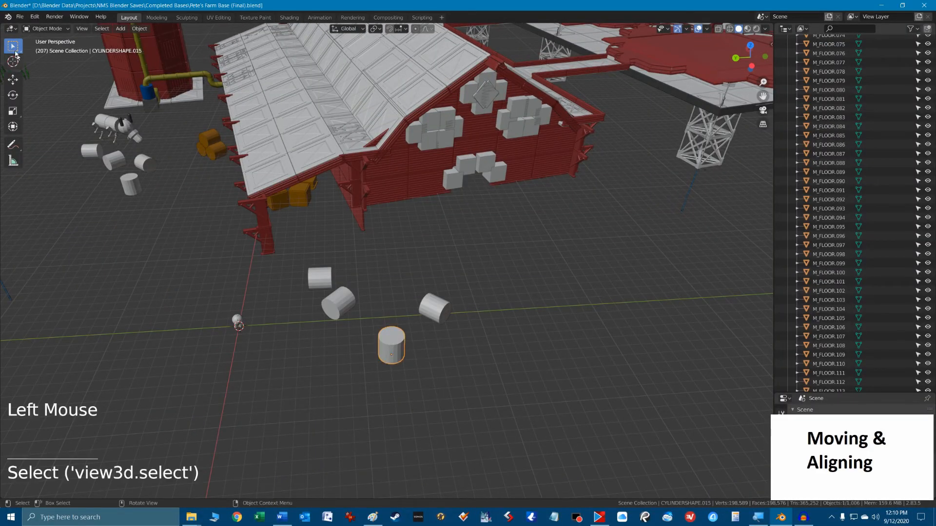
{"action": "left_click", "coordinate": [14, 81]}
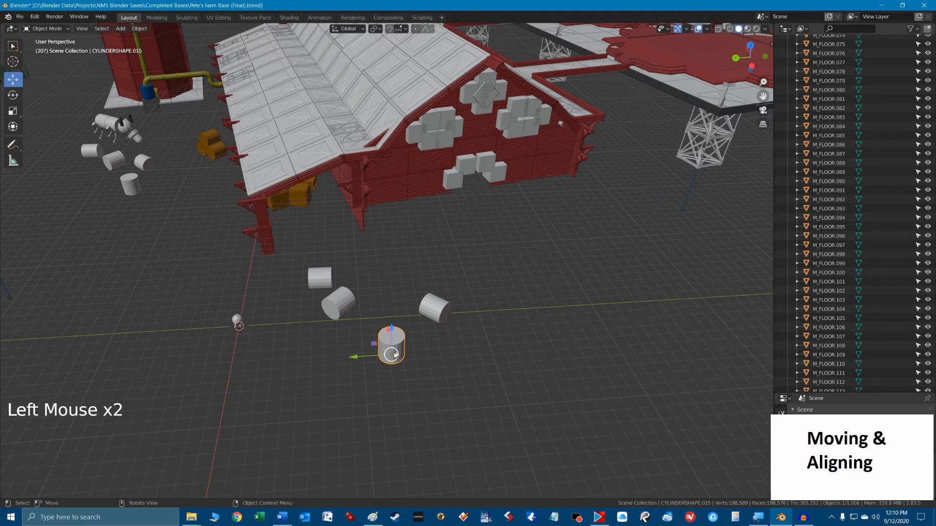
{"action": "middle_click_drag", "start_coordinate": [384, 385], "coordinate": [408, 395]}
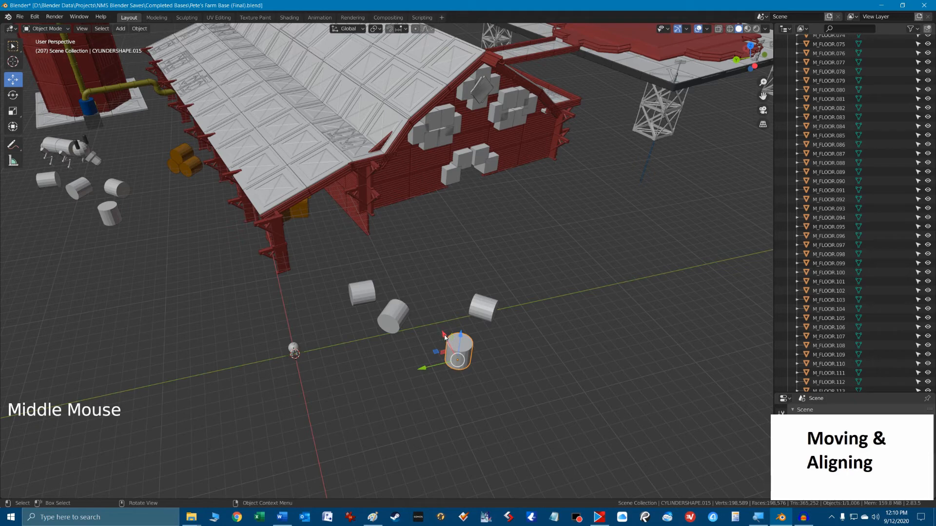
{"action": "mouse_move", "coordinate": [445, 336]}
{"action": "left_mouse_down"}
{"action": "mouse_move", "coordinate": [407, 260]}
{"action": "mouse_move", "coordinate": [485, 406]}
{"action": "mouse_move", "coordinate": [427, 310]}
{"action": "mouse_move", "coordinate": [452, 361]}
{"action": "mouse_move", "coordinate": [443, 345]}
{"action": "left_mouse_up"}
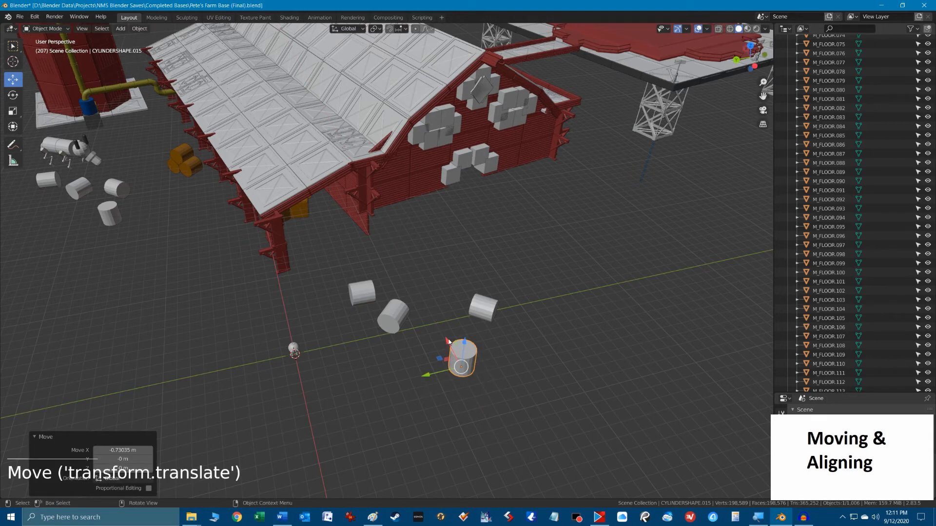
{"action": "left_click_drag", "start_coordinate": [448, 341], "coordinate": [390, 220]}
{"action": "right_click", "coordinate": [389, 220]}
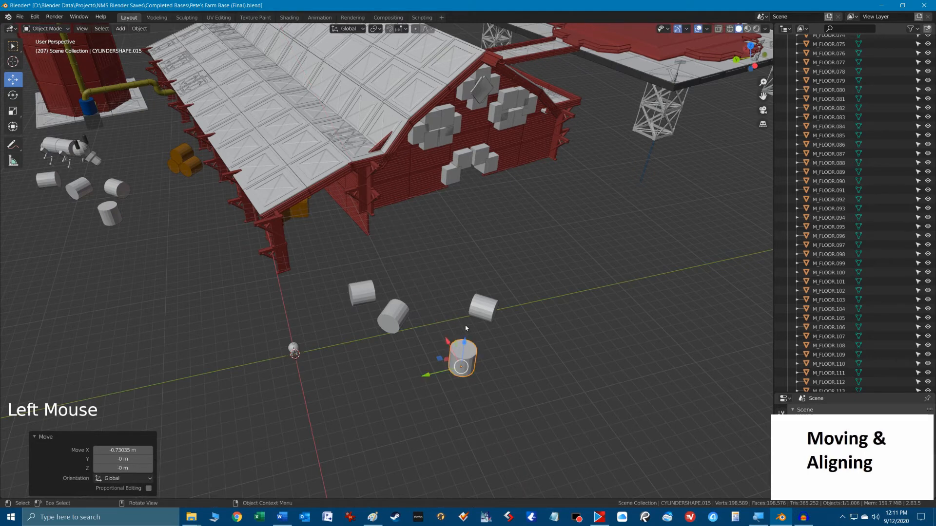
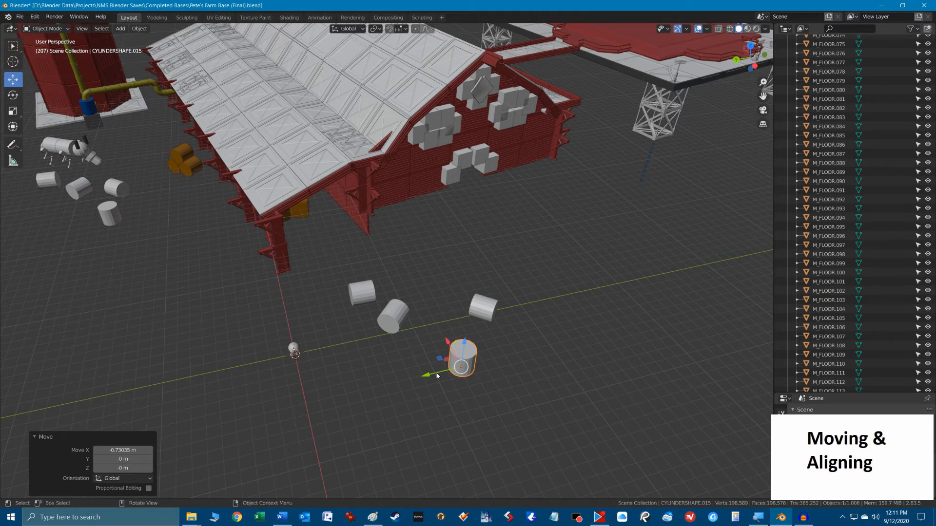
Move the upright cylinder about 10.18 m along global X and undo the move.
{"action": "left_click_drag", "start_coordinate": [446, 343], "coordinate": [411, 247]}
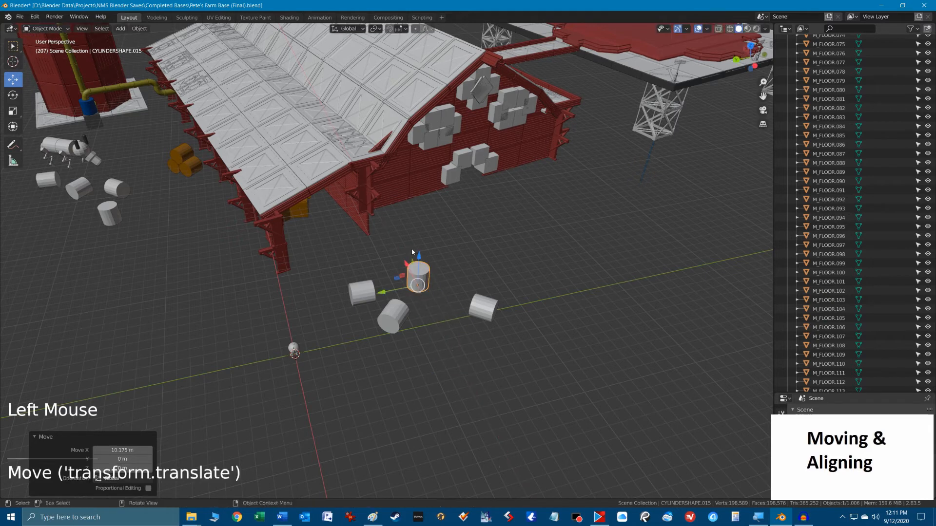
{"action": "key", "text": "ctrl"}
{"action": "key", "text": "ctrl+z"}
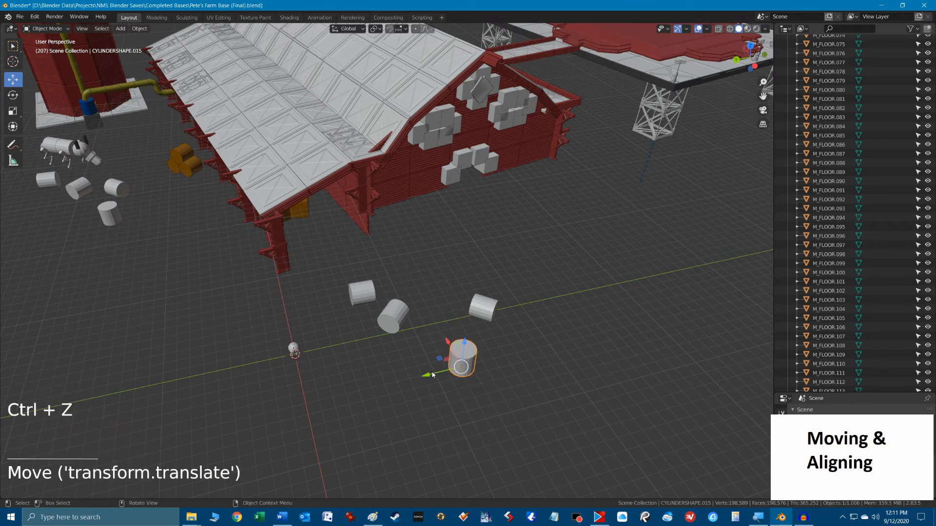
Move the upright cylinder about -0.09 m along global Y, and try lowering it along Z before undoing that.
{"action": "mouse_move", "coordinate": [429, 377]}
{"action": "left_mouse_down"}
{"action": "mouse_move", "coordinate": [608, 338]}
{"action": "mouse_move", "coordinate": [386, 398]}
{"action": "mouse_move", "coordinate": [542, 358]}
{"action": "mouse_move", "coordinate": [434, 390]}
{"action": "left_mouse_up"}
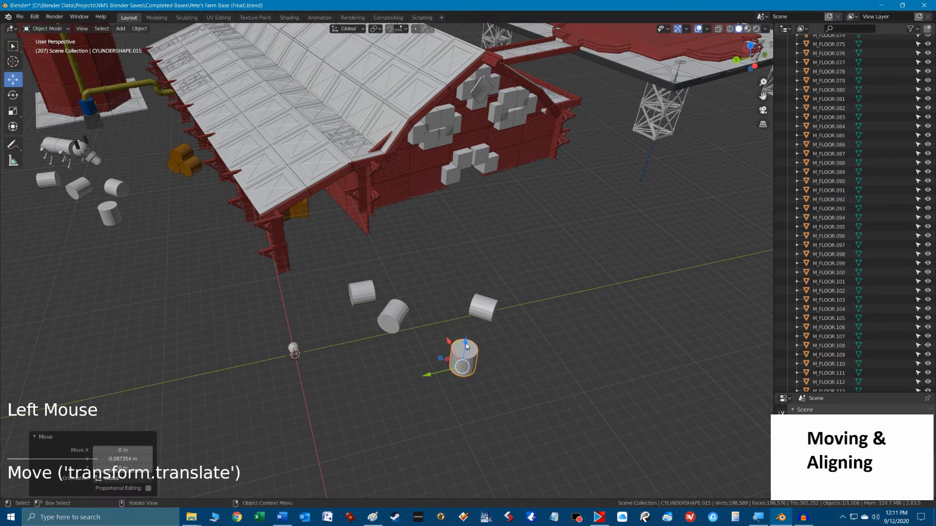
{"action": "left_click_drag", "start_coordinate": [467, 340], "coordinate": [487, 355]}
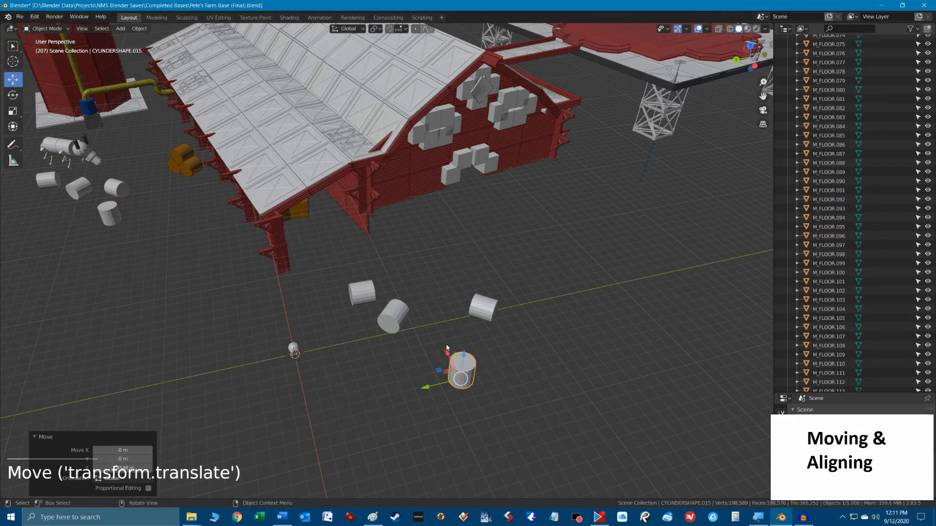
{"action": "key", "text": "ctrl+z"}
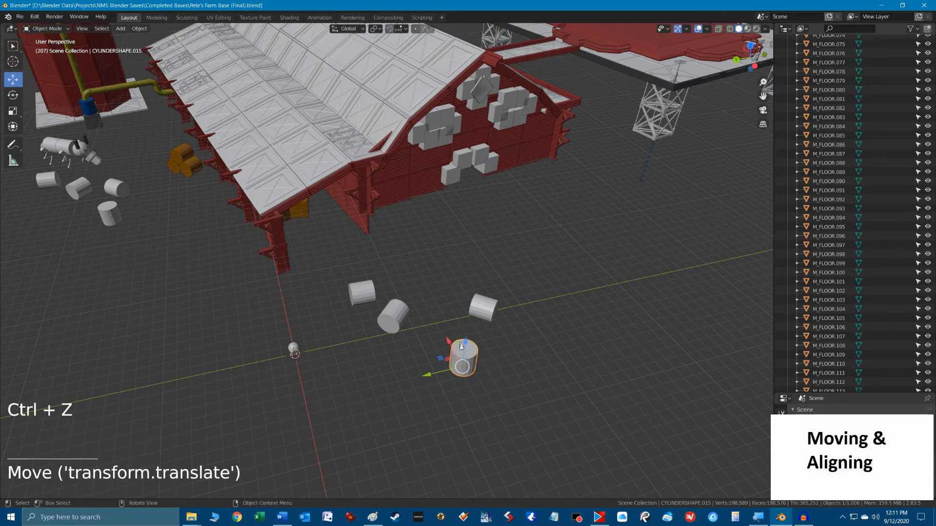
Try grabbing the upright cylinder freely and constraining the movement in turn to the global X, Y and Z axes.
{"action": "key", "text": "g"}
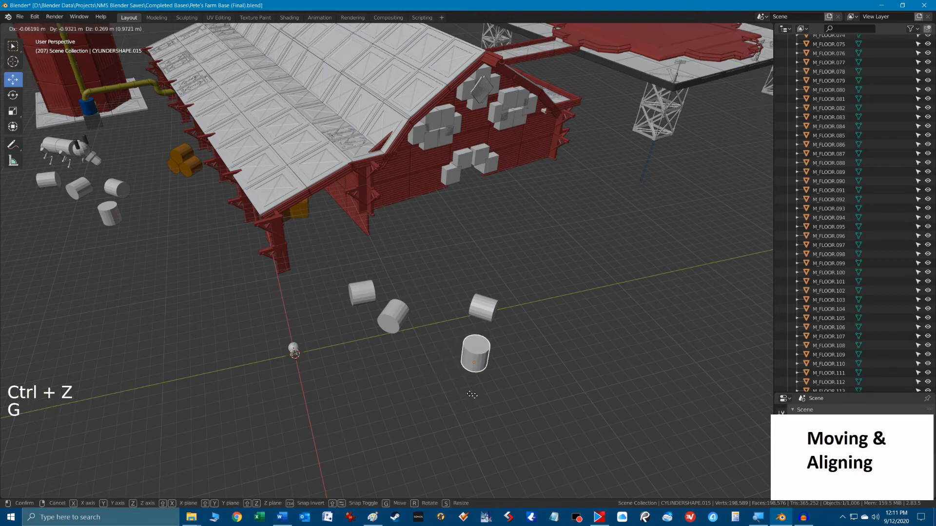
{"action": "key", "text": "x"}
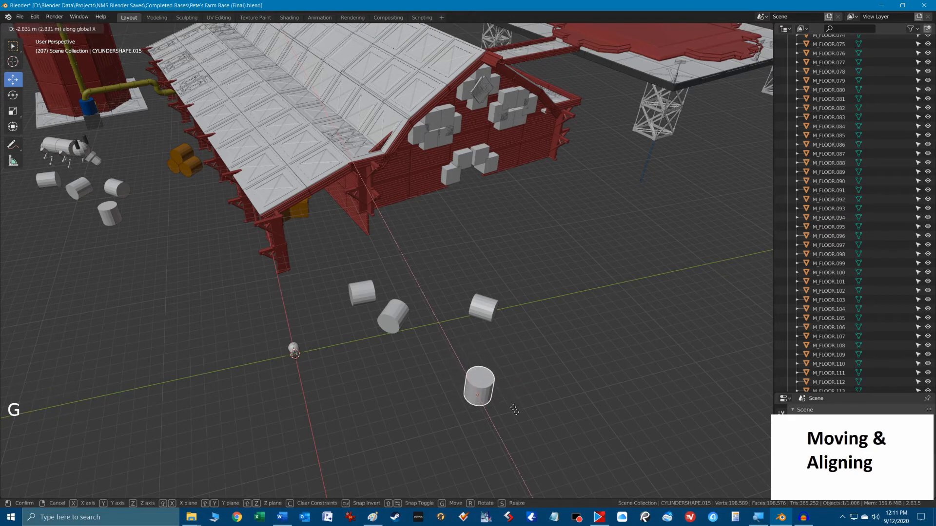
{"action": "key", "text": "y"}
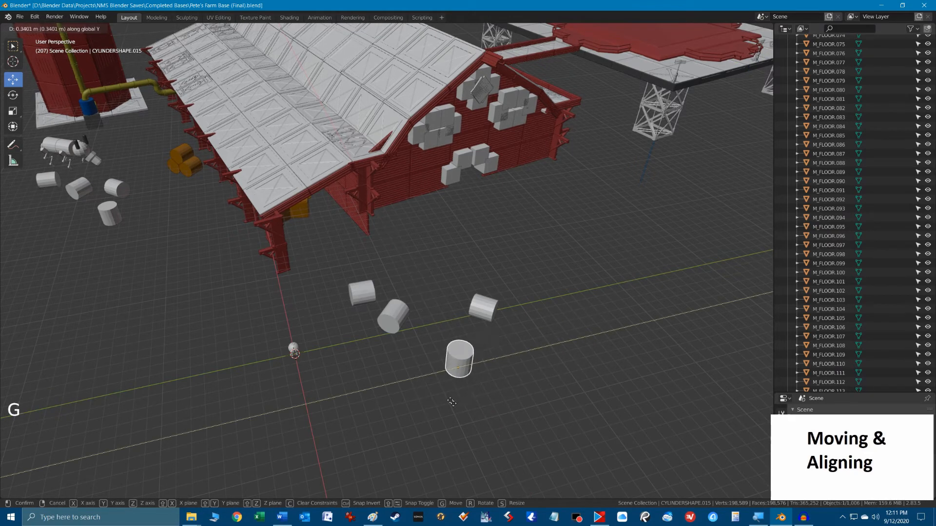
{"action": "key", "text": "z"}
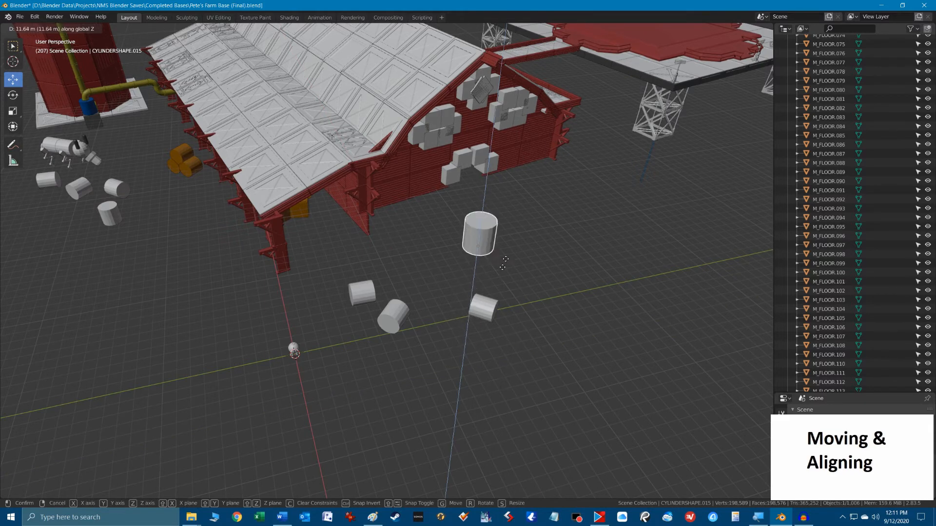
{"action": "left_click", "coordinate": [471, 378]}
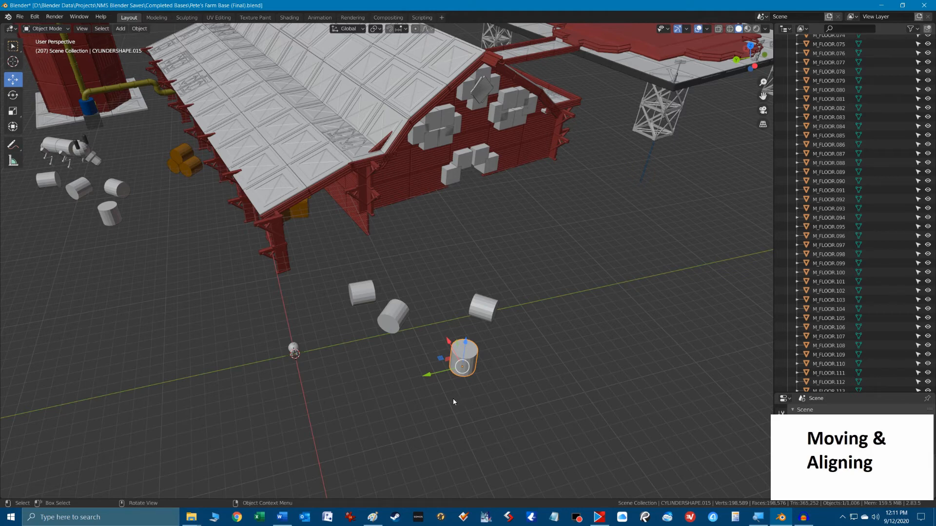
Move the upright cylinder exactly 5 m along global X and undo the move.
{"action": "key", "text": "g"}
{"action": "key", "text": "x"}
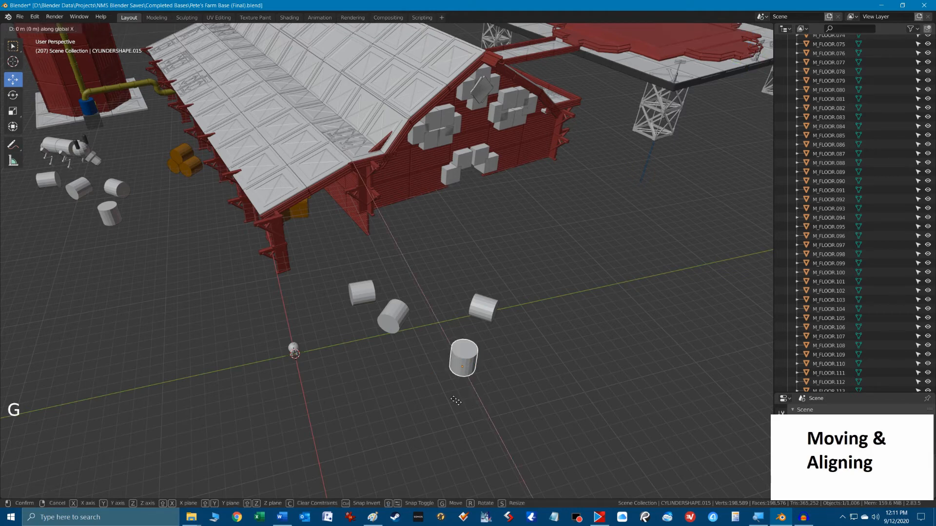
{"action": "type", "text": "5"}
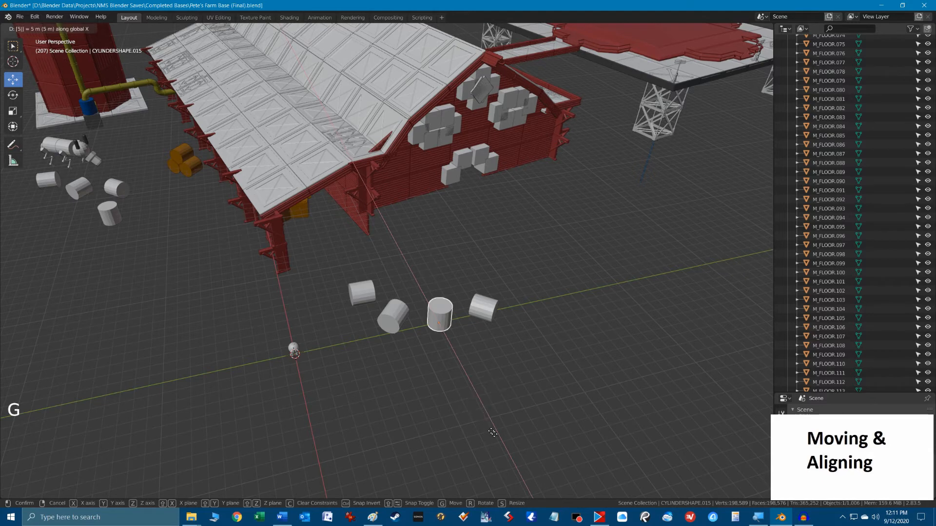
{"action": "key", "text": "Return"}
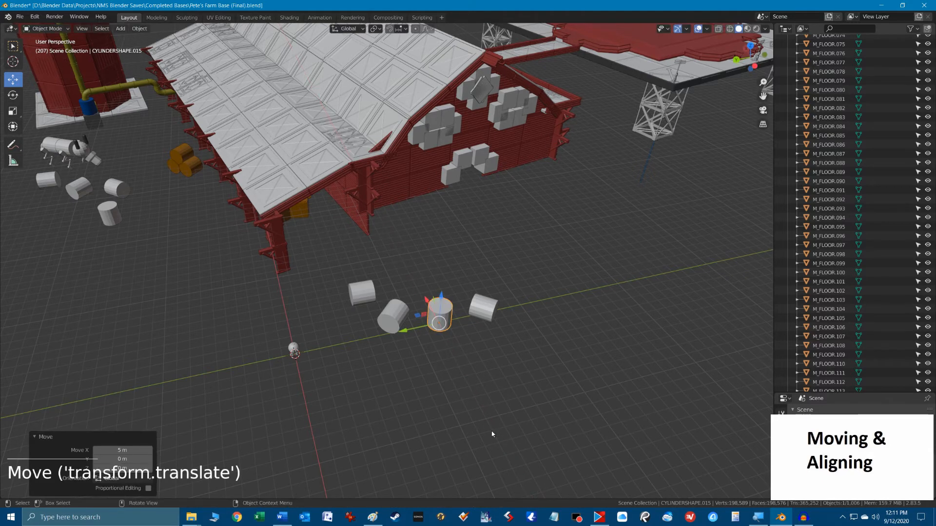
{"action": "key", "text": "ctrl+z"}
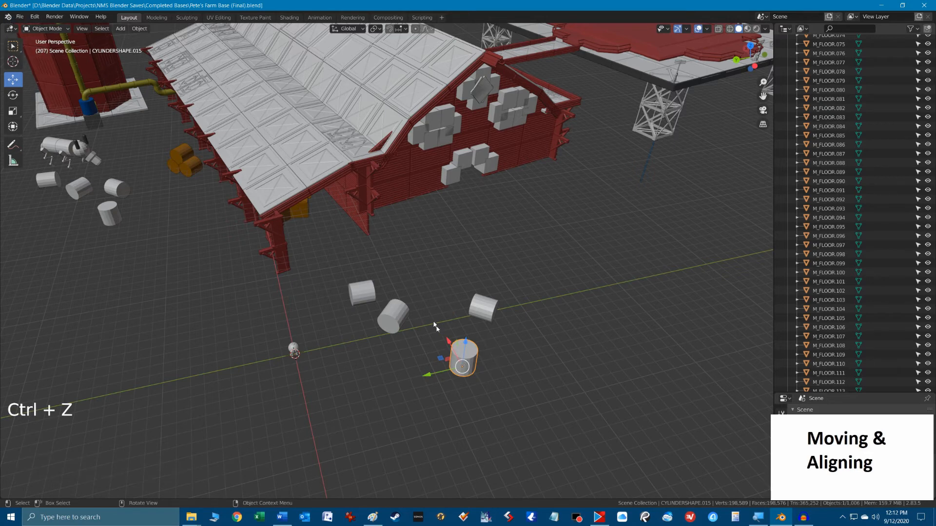
Move the upright cylinder along the global Y axis, finishing with a shift of about 0.6 m.
{"action": "left_click", "coordinate": [441, 376]}
{"action": "left_click_drag", "start_coordinate": [440, 376], "coordinate": [460, 374]}
{"action": "middle_click_drag", "start_coordinate": [455, 398], "coordinate": [414, 365]}
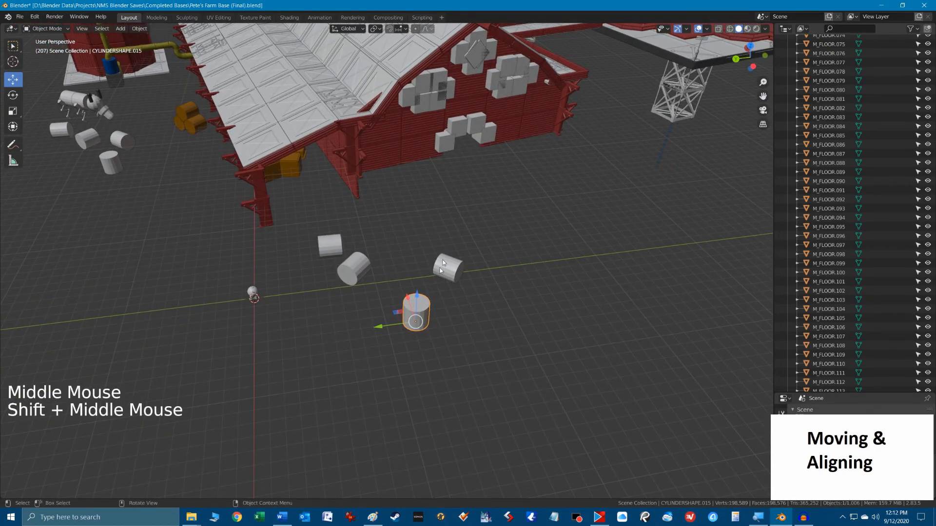
{"action": "mouse_move", "coordinate": [385, 326]}
{"action": "left_mouse_down"}
{"action": "mouse_move", "coordinate": [452, 318]}
{"action": "mouse_move", "coordinate": [379, 329]}
{"action": "left_mouse_up"}
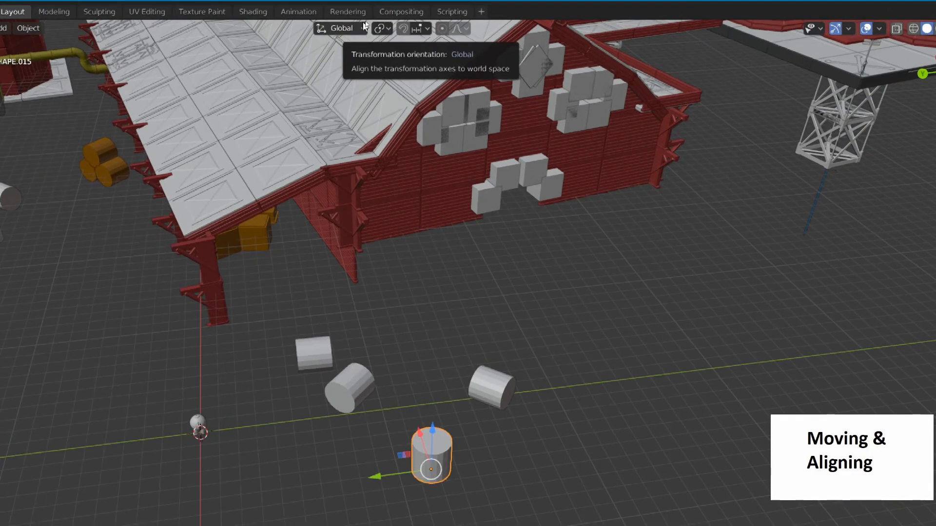
Set the transform orientation to Normal and frame the selected upright cylinder with its neighbours.
{"action": "left_click", "coordinate": [362, 28]}
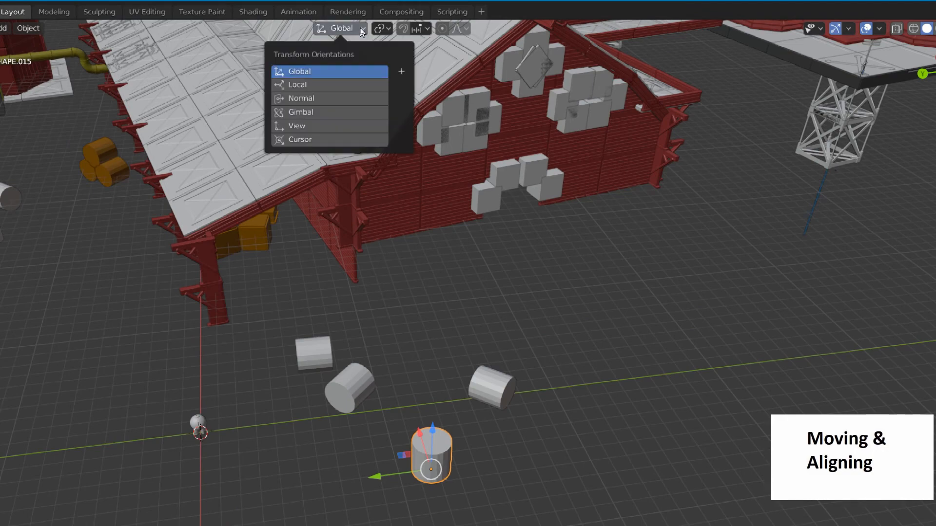
{"action": "left_click", "coordinate": [310, 99]}
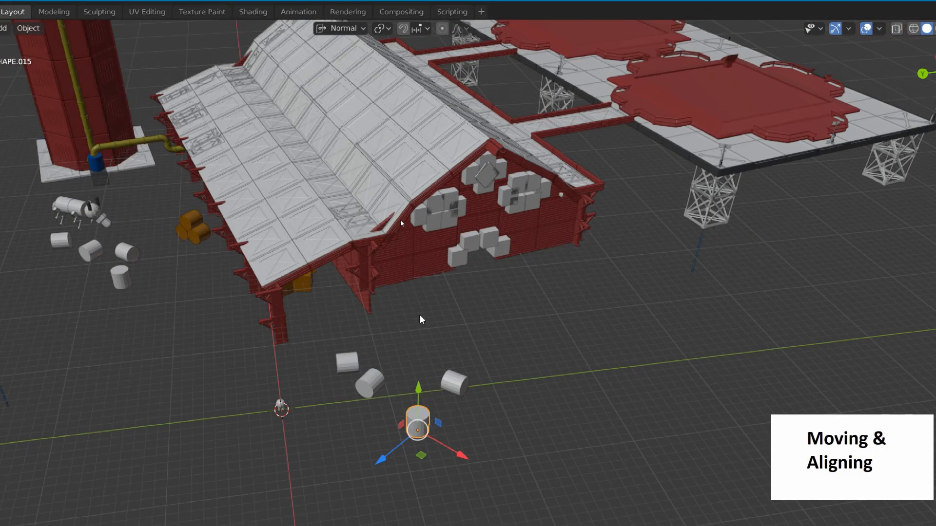
{"action": "middle_click_drag", "start_coordinate": [420, 363], "coordinate": [420, 225], "text": "shift"}
{"action": "scroll", "coordinate": [437, 316], "scroll_direction": "up", "scroll_amount": 2}
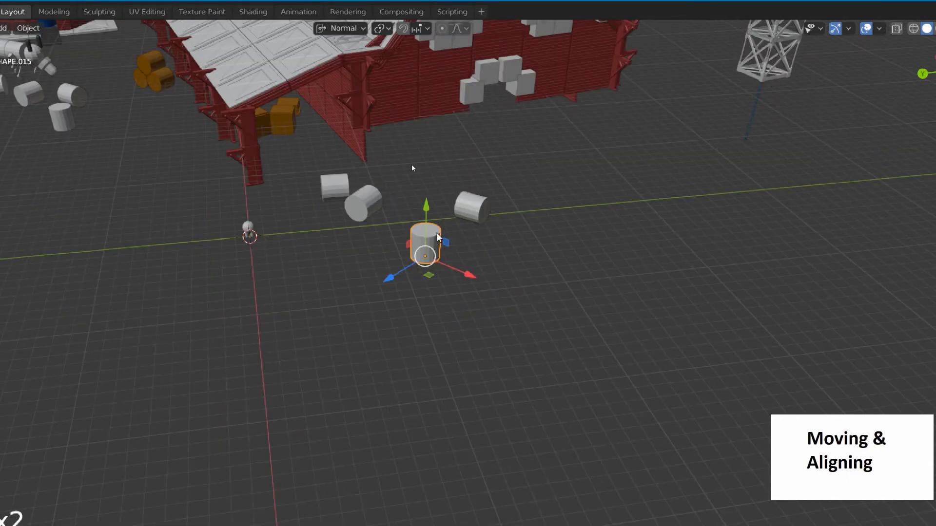
{"action": "scroll", "coordinate": [437, 234], "scroll_direction": "up", "scroll_amount": 2}
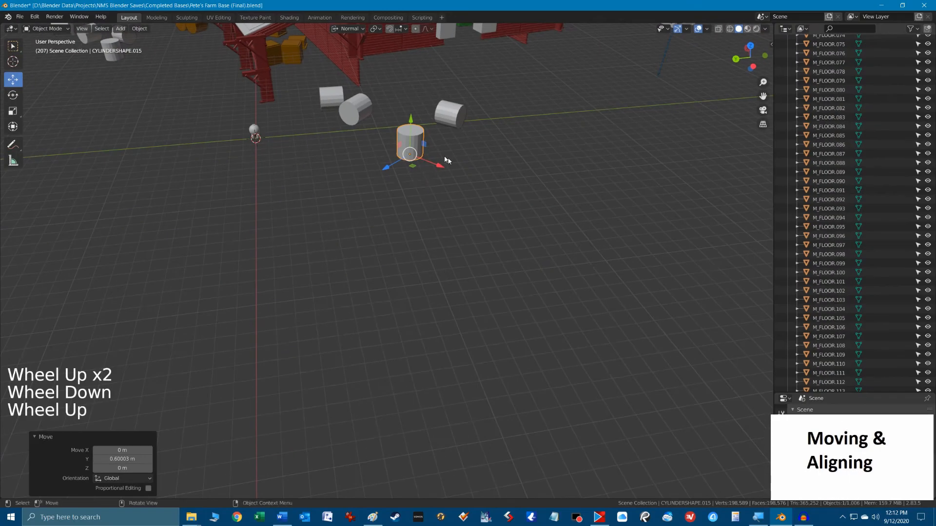
{"action": "key", "text": "KP_Decimal"}
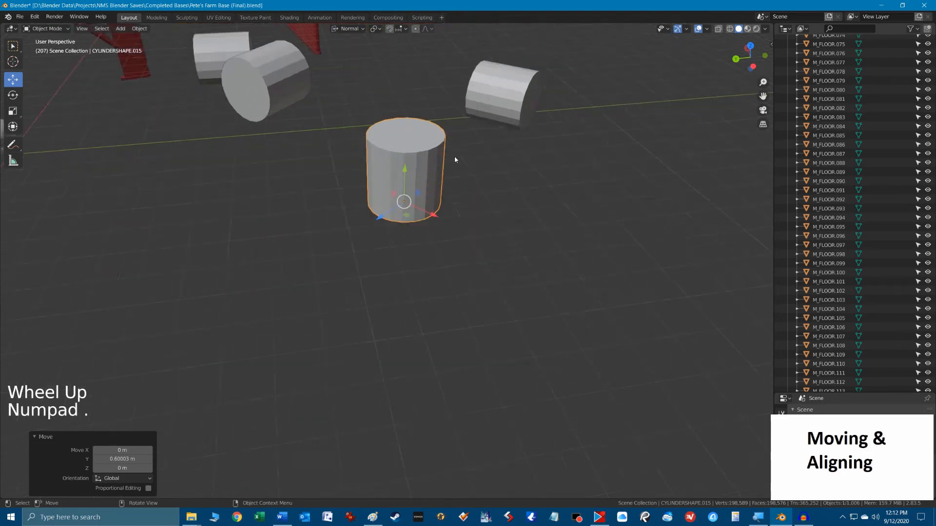
{"action": "scroll", "coordinate": [453, 166], "scroll_direction": "down", "scroll_amount": 4}
{"action": "scroll", "coordinate": [451, 173], "scroll_direction": "down", "scroll_amount": 2}
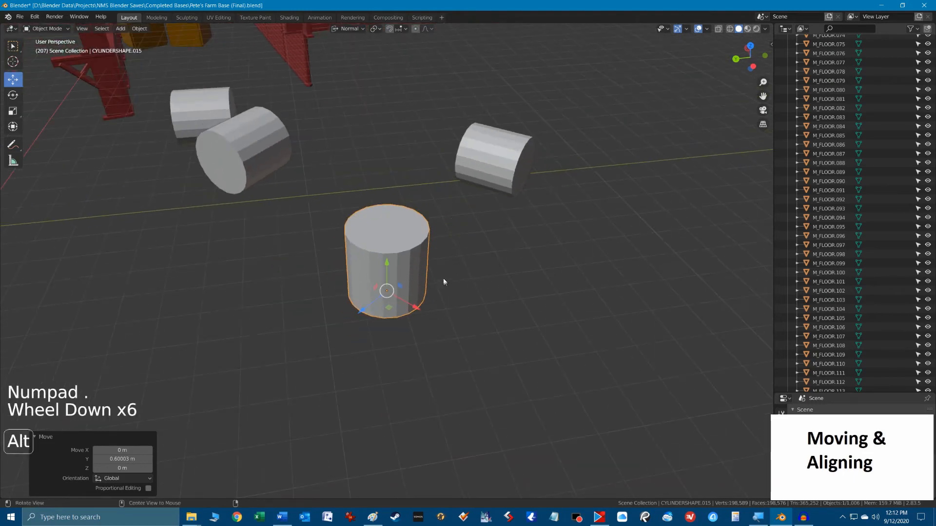
{"action": "middle_click_drag", "start_coordinate": [443, 220], "coordinate": [461, 212], "text": "shift"}
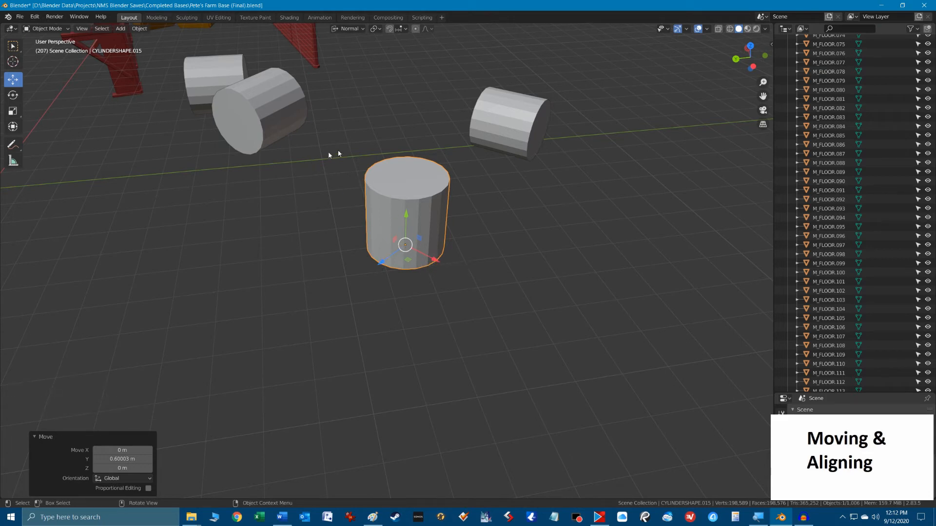
Select the tipped cylinder beside the upright one and switch its transform orientation to Global and back to Normal.
{"action": "left_click", "coordinate": [522, 133]}
{"action": "middle_click_drag", "start_coordinate": [552, 195], "coordinate": [399, 310], "text": "shift"}
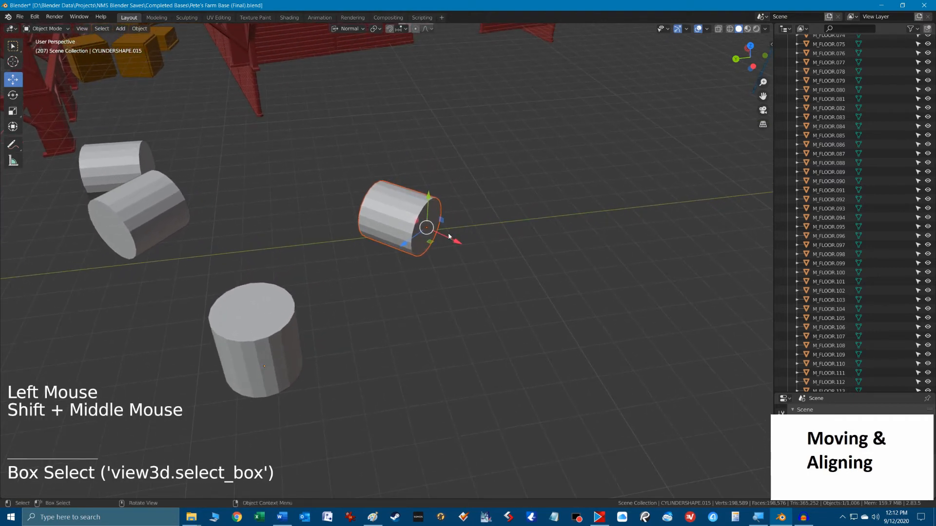
{"action": "left_click", "coordinate": [350, 28]}
{"action": "left_click", "coordinate": [323, 58]}
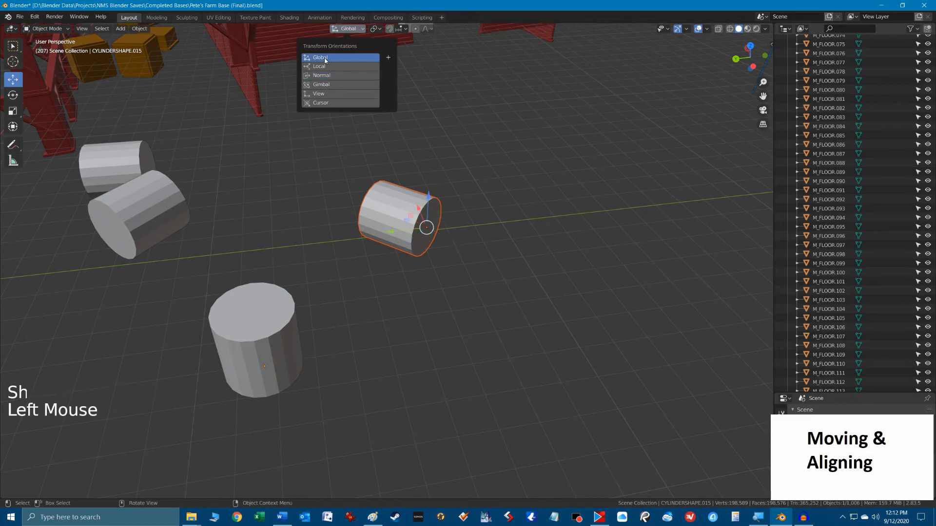
{"action": "left_click", "coordinate": [325, 76]}
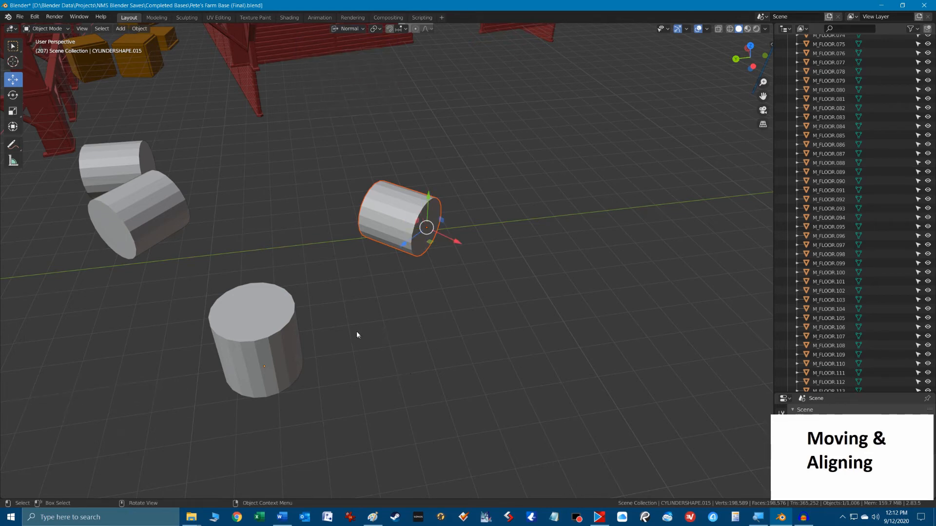
Annotate the upright cylinder with a handwritten A and the tipped cylinder with a handwritten B below them.
{"action": "middle_click_drag", "start_coordinate": [357, 334], "coordinate": [204, 216], "text": "shift"}
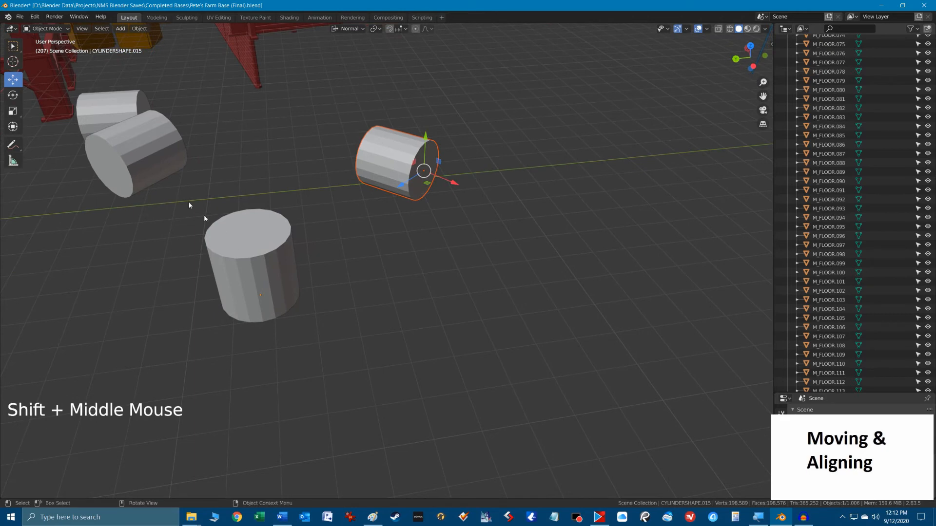
{"action": "left_click", "coordinate": [13, 146]}
{"action": "left_click", "coordinate": [274, 373]}
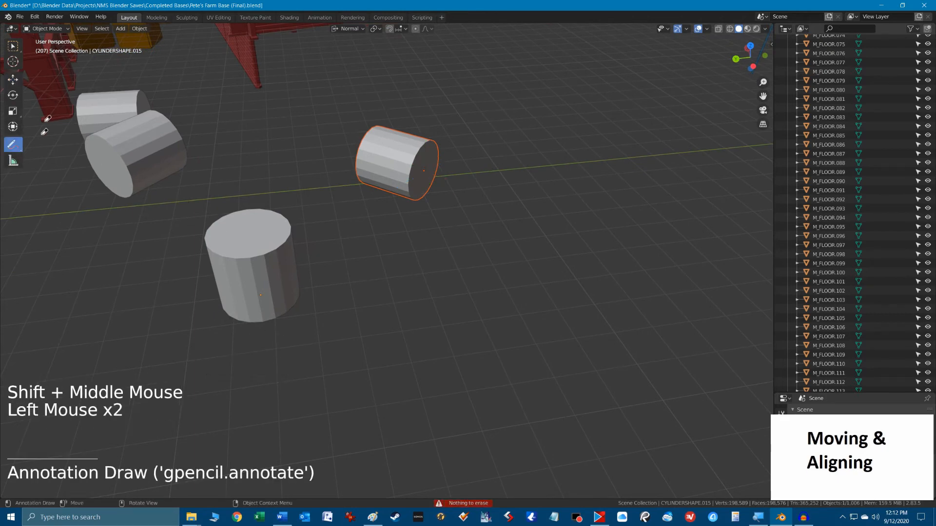
{"action": "left_click", "coordinate": [13, 145]}
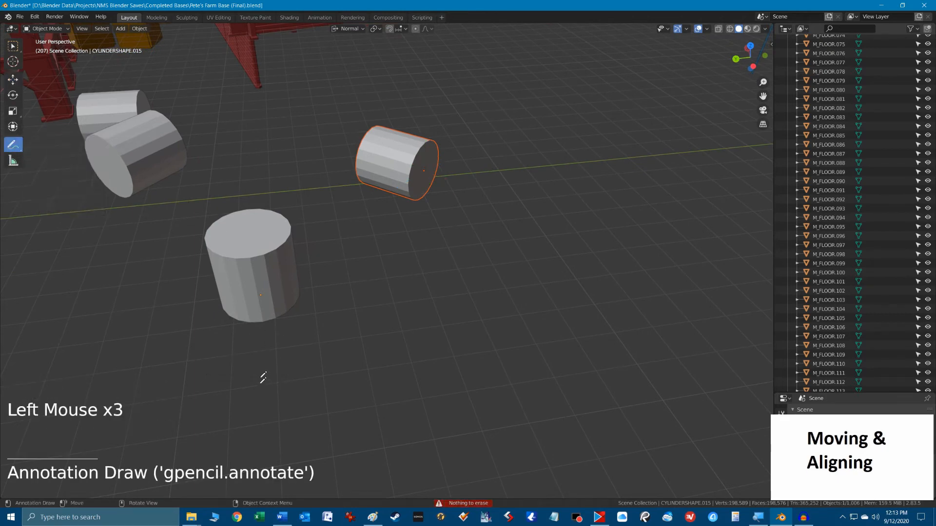
{"action": "mouse_move", "coordinate": [260, 378]}
{"action": "left_mouse_down"}
{"action": "mouse_move", "coordinate": [284, 373]}
{"action": "mouse_move", "coordinate": [285, 354]}
{"action": "left_mouse_up"}
{"action": "mouse_move", "coordinate": [419, 240]}
{"action": "left_mouse_down"}
{"action": "mouse_move", "coordinate": [417, 220]}
{"action": "mouse_move", "coordinate": [429, 246]}
{"action": "mouse_move", "coordinate": [417, 252]}
{"action": "left_mouse_up"}
{"action": "left_click", "coordinate": [12, 46]}
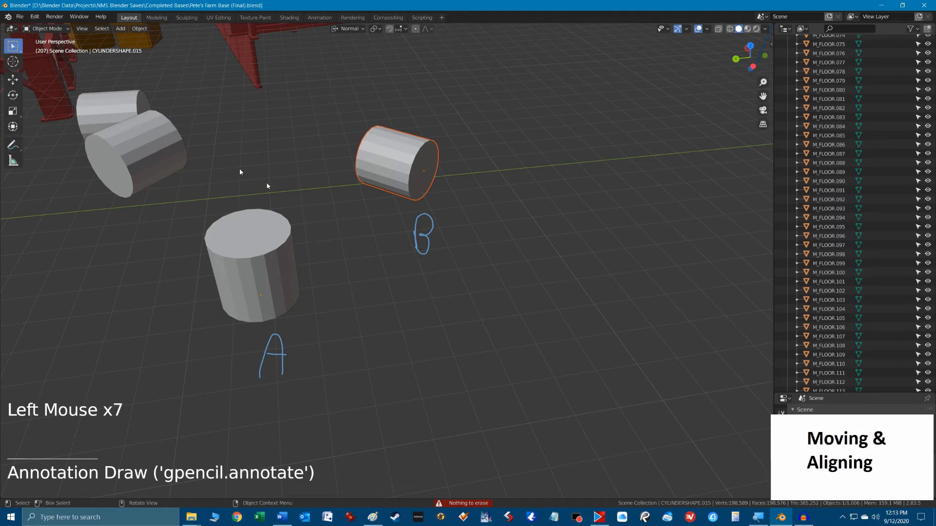
Add cylinder A to the selection as the active object and move both cylinders along its normal Z axis.
{"action": "left_click", "coordinate": [13, 79]}
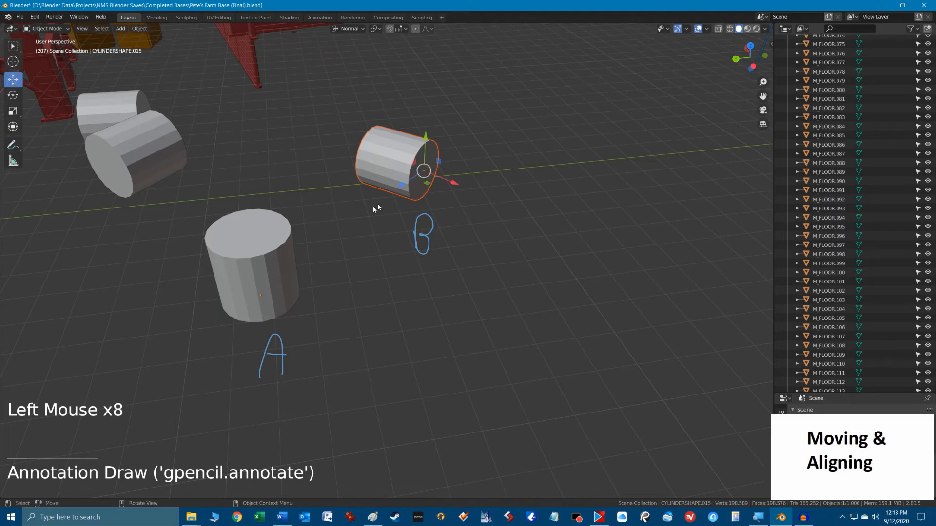
{"action": "left_click", "coordinate": [261, 279], "text": "shift"}
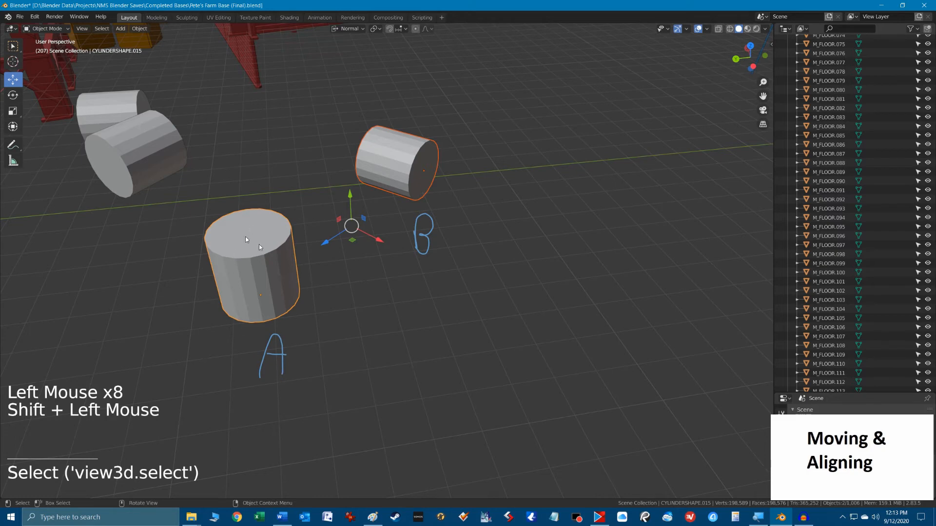
{"action": "left_click_drag", "start_coordinate": [329, 243], "coordinate": [359, 275]}
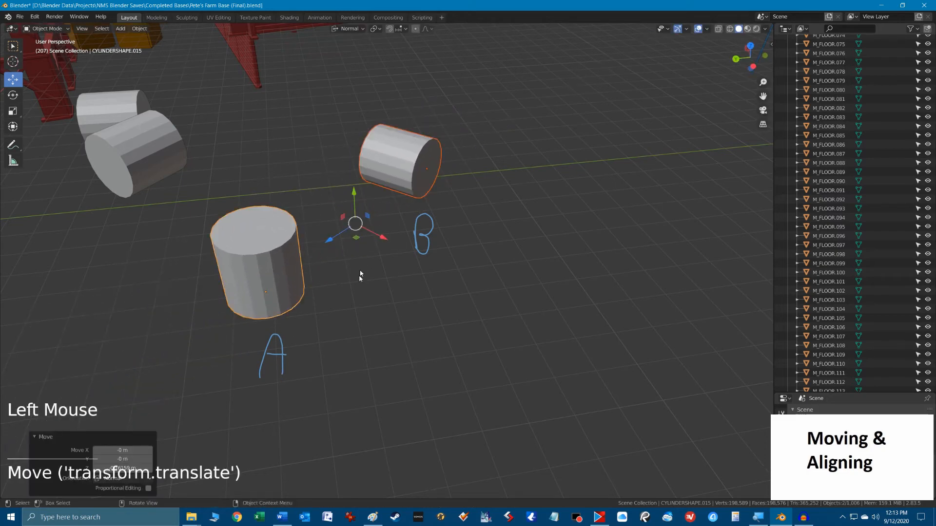
Make cylinder B the active object and move both cylinders about 0.33 m along its normal Y axis.
{"action": "left_click", "coordinate": [417, 164], "text": "shift"}
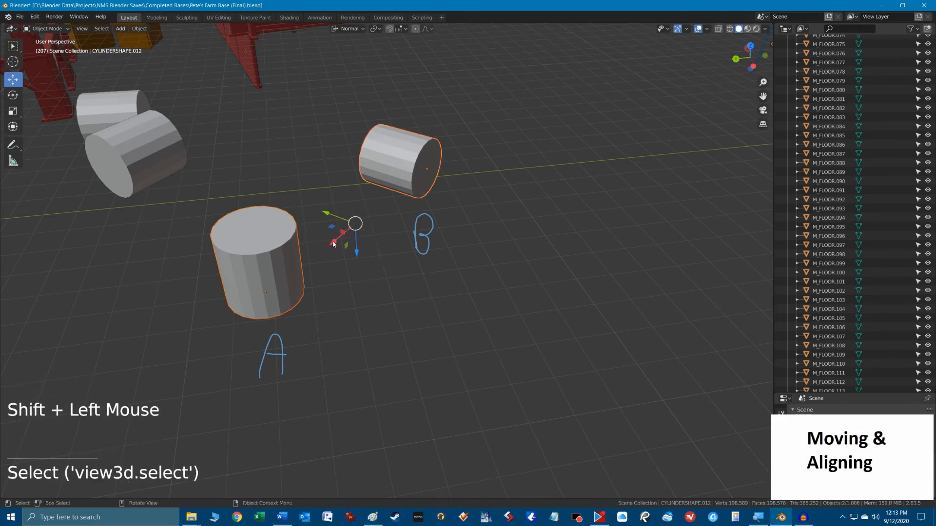
{"action": "left_click_drag", "start_coordinate": [333, 244], "coordinate": [317, 234]}
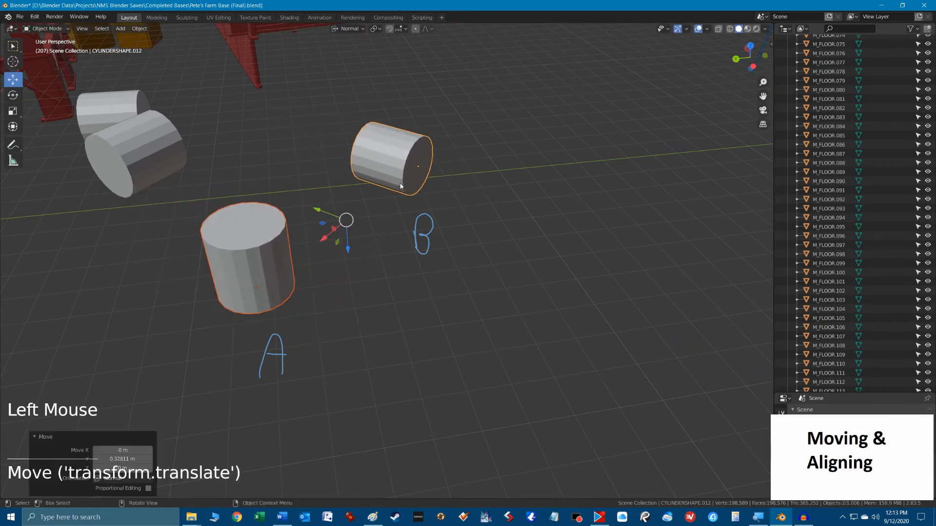
Make cylinder A the active object and move both cylinders about 0.55 m along its normal X axis.
{"action": "left_click", "coordinate": [275, 268], "text": "shift"}
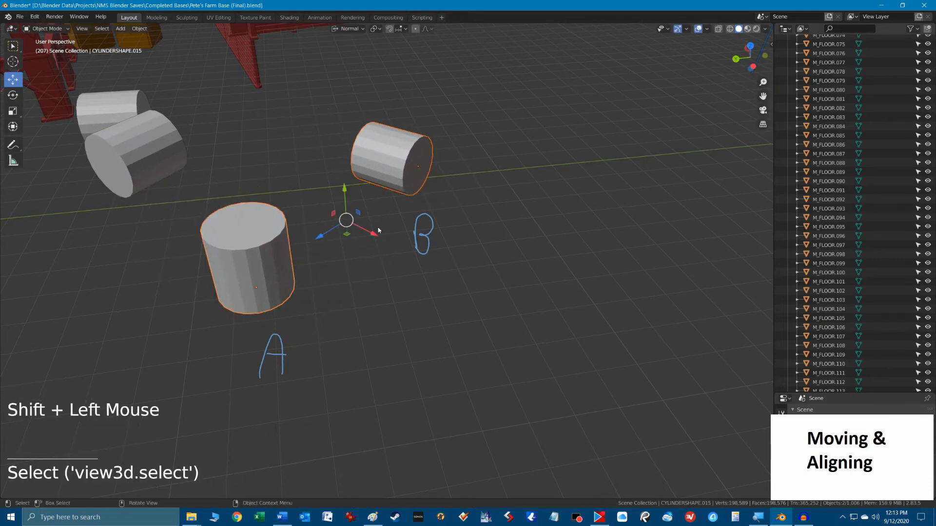
{"action": "left_click_drag", "start_coordinate": [377, 233], "coordinate": [307, 239]}
Make cylinder B the active object and set the transform orientation to Global.
{"action": "left_click", "coordinate": [412, 163], "text": "shift"}
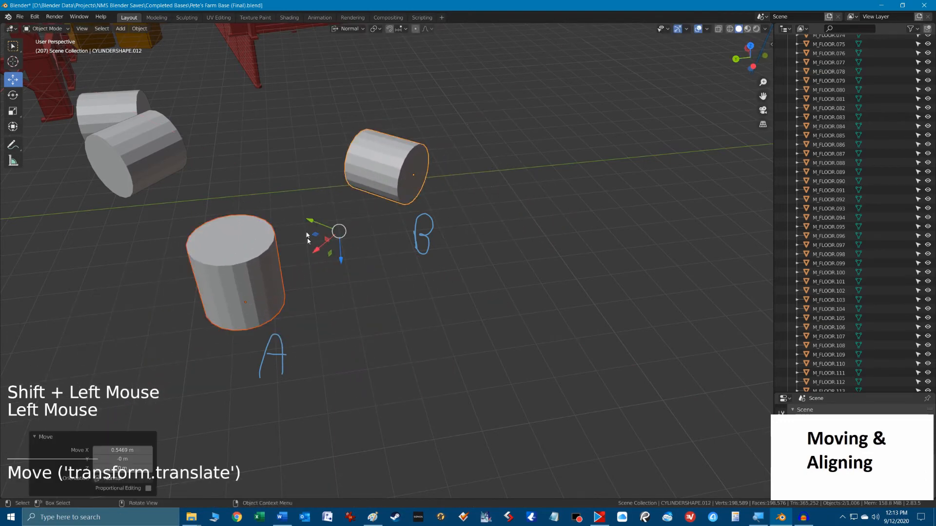
{"action": "left_click", "coordinate": [358, 28]}
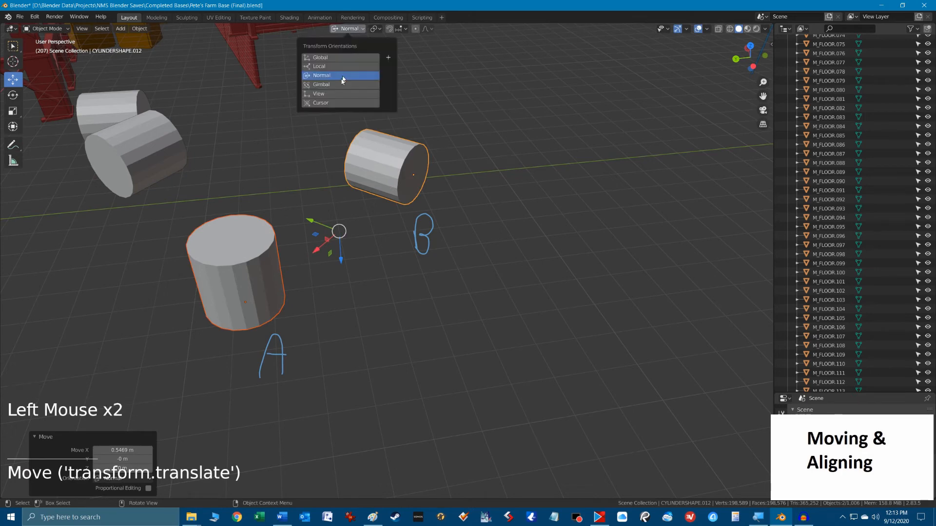
{"action": "left_click", "coordinate": [323, 59]}
Erase the handwritten A and B annotations beside the two cylinders and return to the selection tool.
{"action": "scroll", "coordinate": [104, 148], "scroll_direction": "down", "scroll_amount": 3}
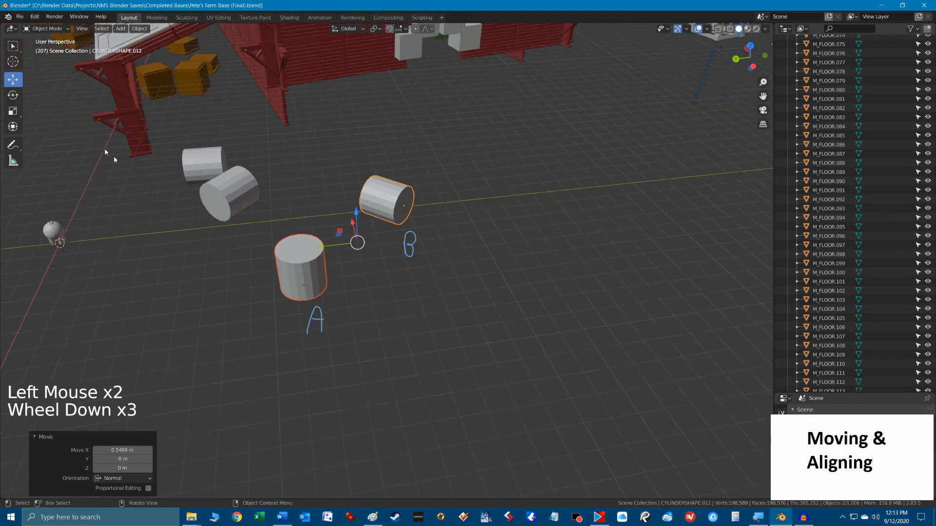
{"action": "left_click", "coordinate": [10, 146]}
{"action": "mouse_move", "coordinate": [7, 148]}
{"action": "left_mouse_down"}
{"action": "mouse_move", "coordinate": [52, 183]}
{"action": "mouse_move", "coordinate": [52, 201]}
{"action": "left_mouse_up"}
{"action": "left_click_drag", "start_coordinate": [398, 236], "coordinate": [399, 278]}
{"action": "mouse_move", "coordinate": [322, 312]}
{"action": "left_mouse_down"}
{"action": "mouse_move", "coordinate": [307, 324]}
{"action": "mouse_move", "coordinate": [316, 328]}
{"action": "left_mouse_up"}
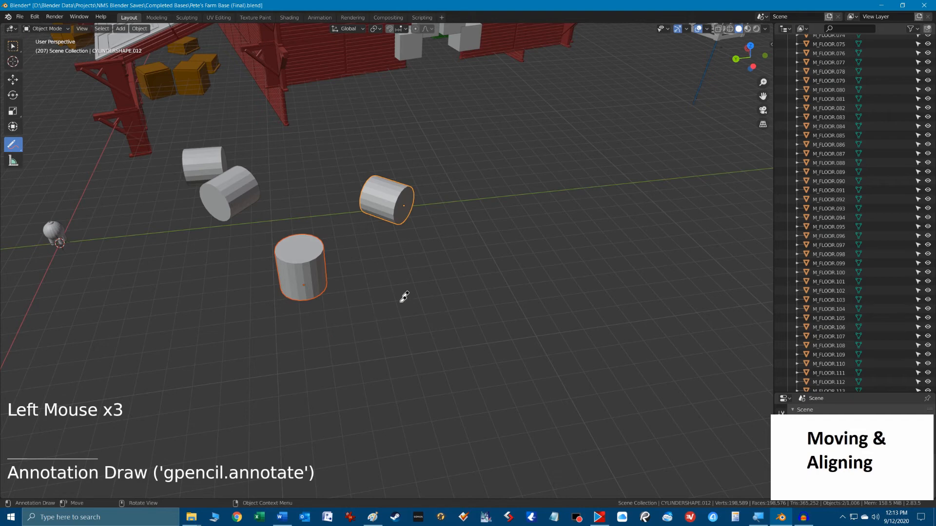
{"action": "left_click", "coordinate": [13, 46]}
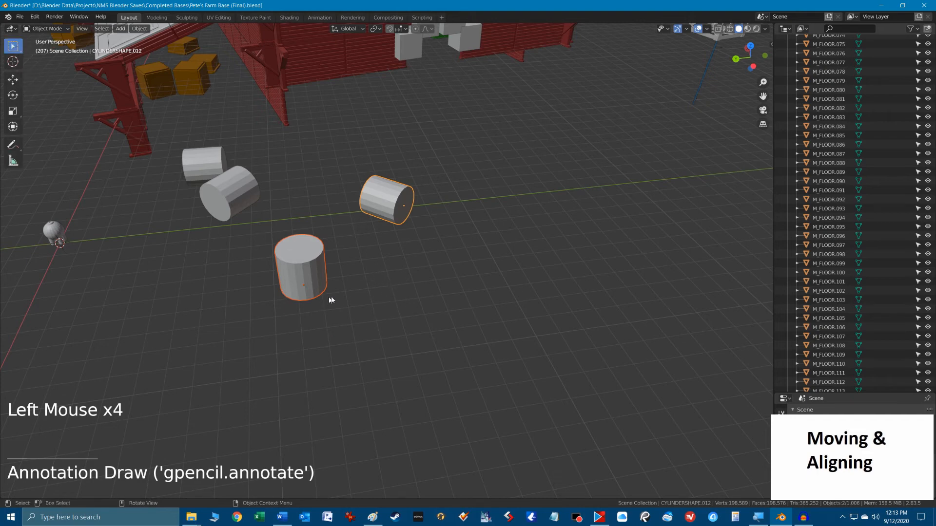
Reveal the hidden objects and select the pipe, the cube and the upright cylinder, with the cylinder as the active object.
{"action": "left_click", "coordinate": [411, 323]}
{"action": "key", "text": "alt+h"}
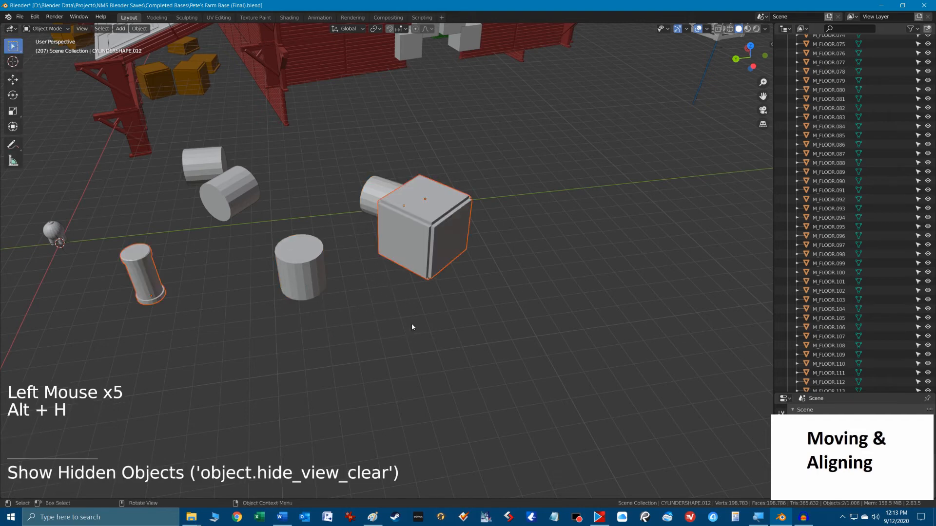
{"action": "left_click", "coordinate": [289, 273]}
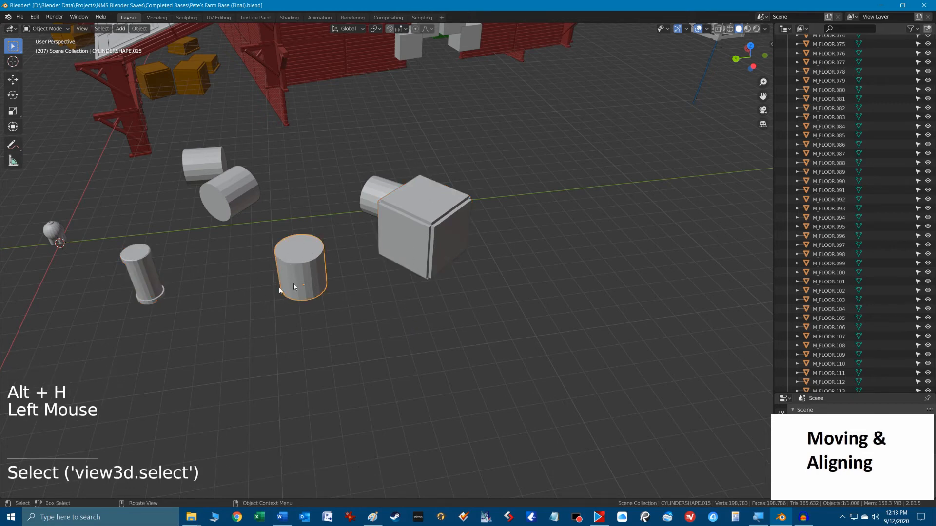
{"action": "left_click", "coordinate": [146, 279]}
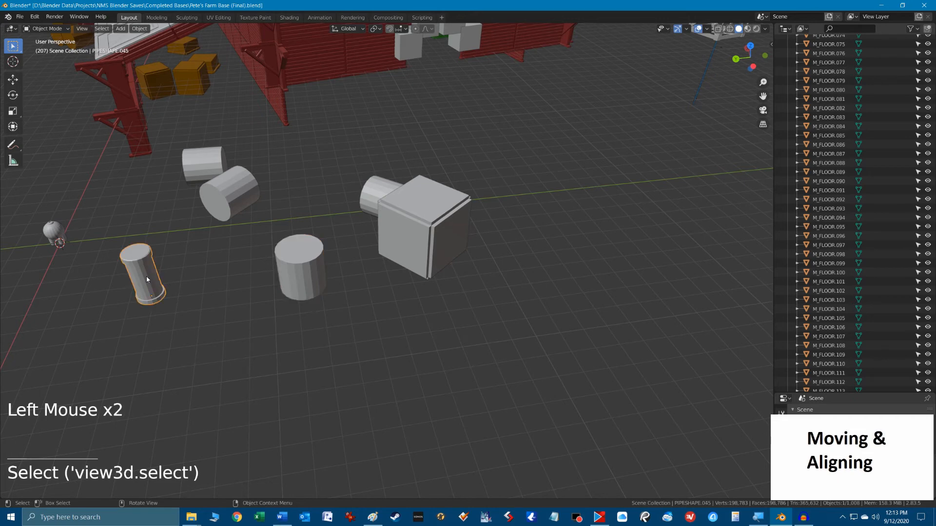
{"action": "left_click", "coordinate": [433, 226], "text": "shift"}
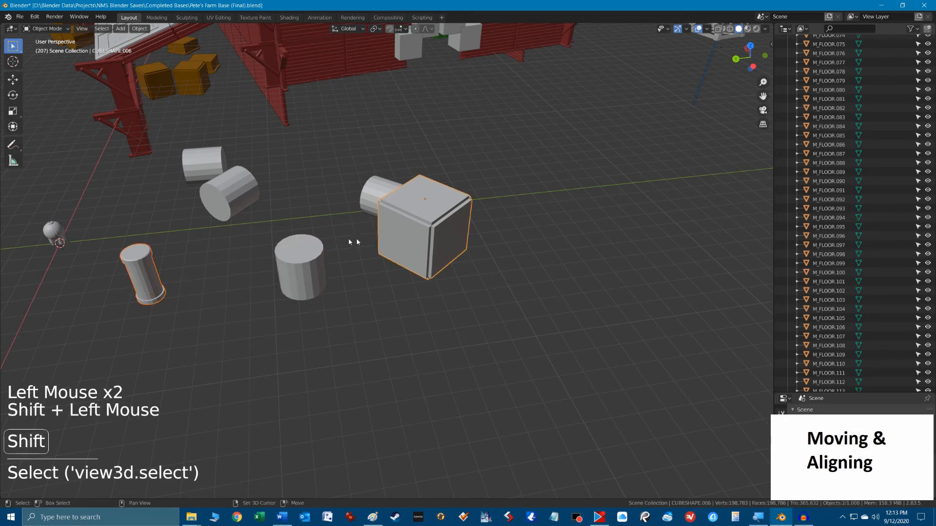
{"action": "left_click", "coordinate": [302, 276], "text": "shift"}
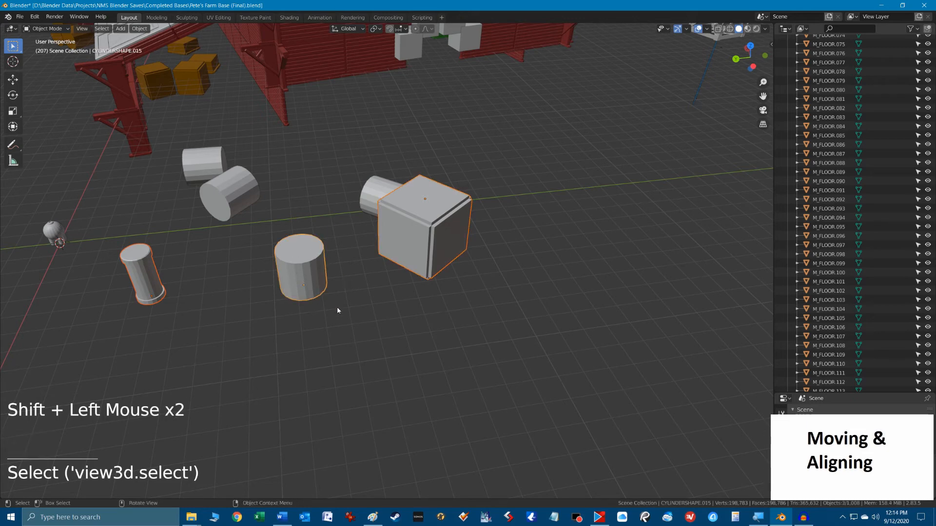
Run Align Objects on the selection in Centers mode, relative to the active cylinder, on the X axis, and show its options.
{"action": "key", "text": "F3"}
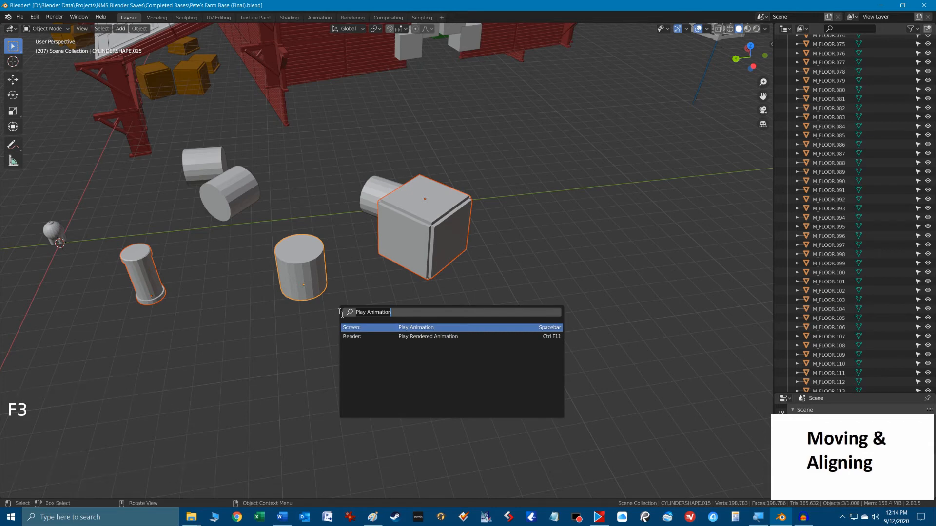
{"action": "type", "text": "align"}
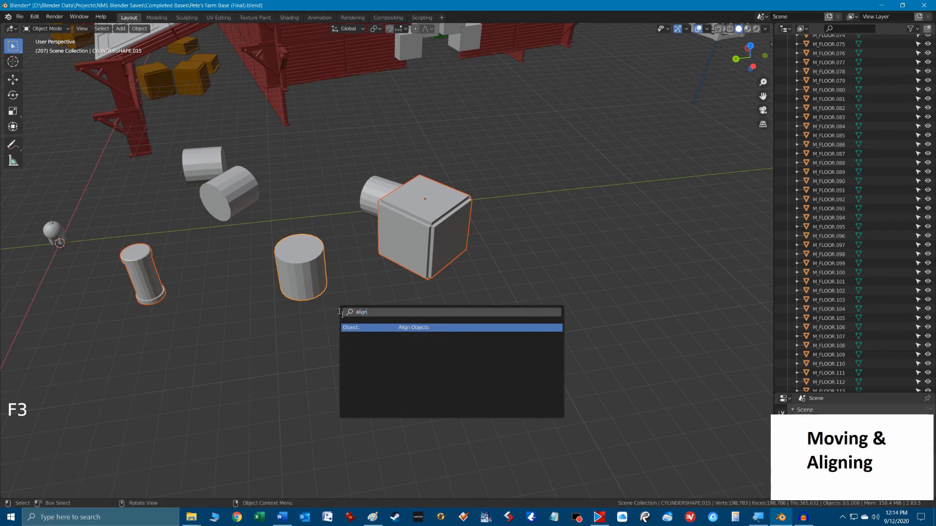
{"action": "left_click", "coordinate": [390, 330]}
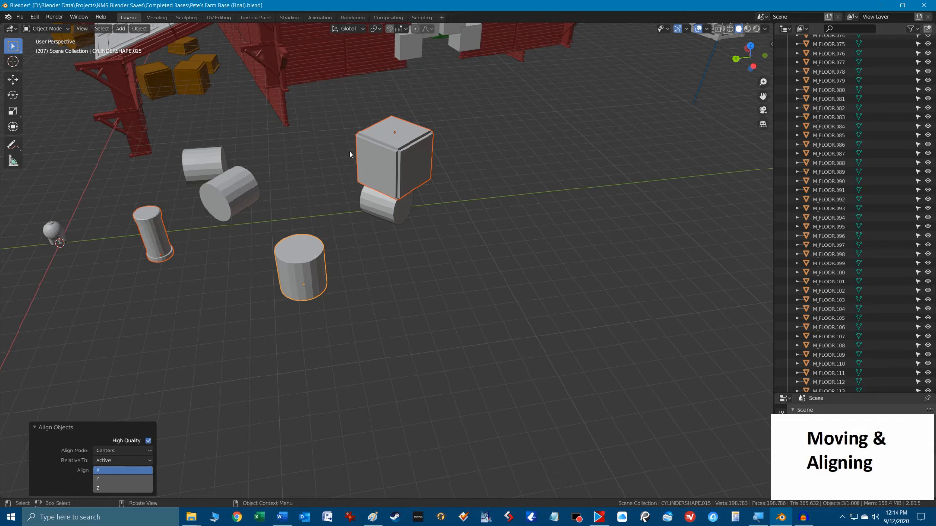
{"action": "left_click", "coordinate": [35, 428]}
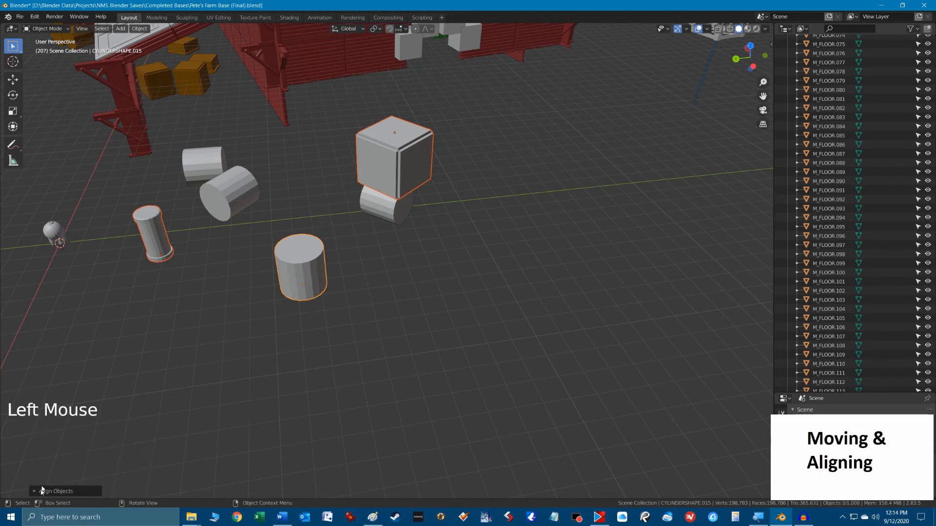
{"action": "scroll", "coordinate": [50, 504], "scroll_direction": "up", "scroll_amount": 1, "text": "ctrl+alt"}
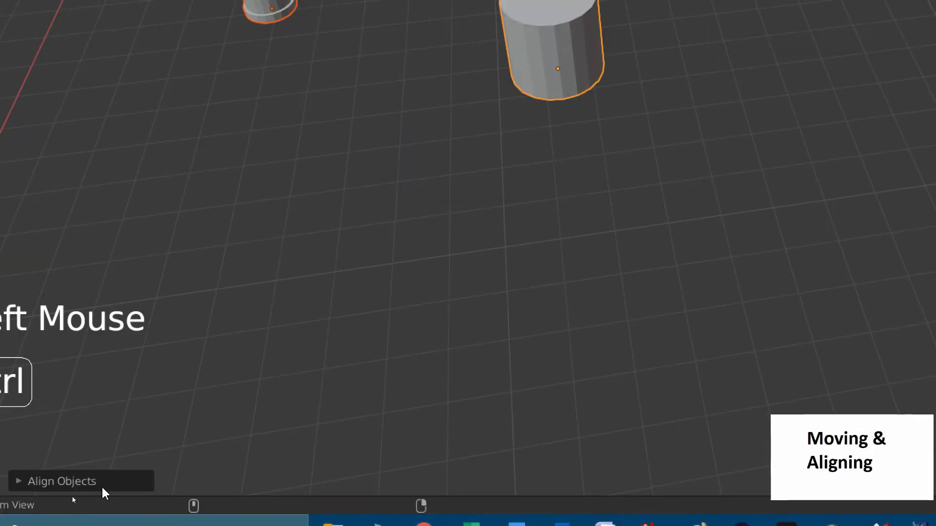
{"action": "left_click", "coordinate": [44, 482]}
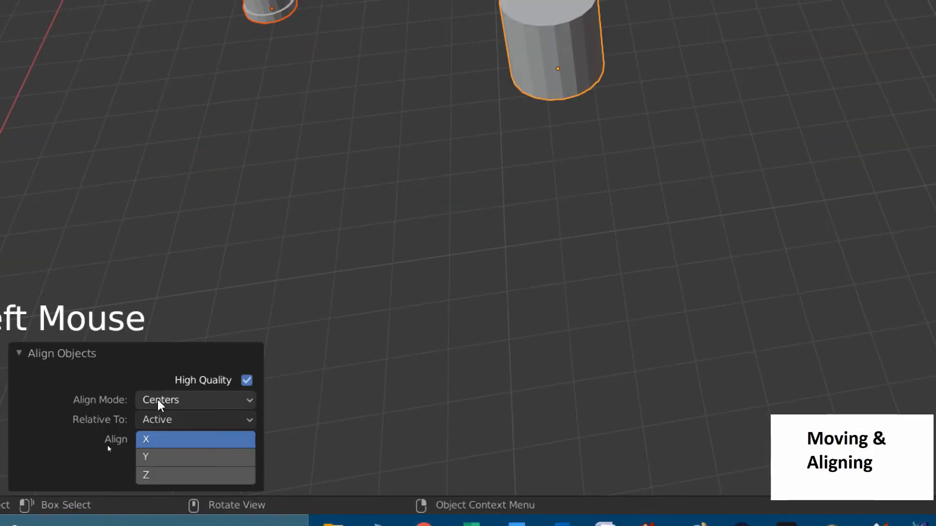
{"action": "key", "text": "ctrl"}
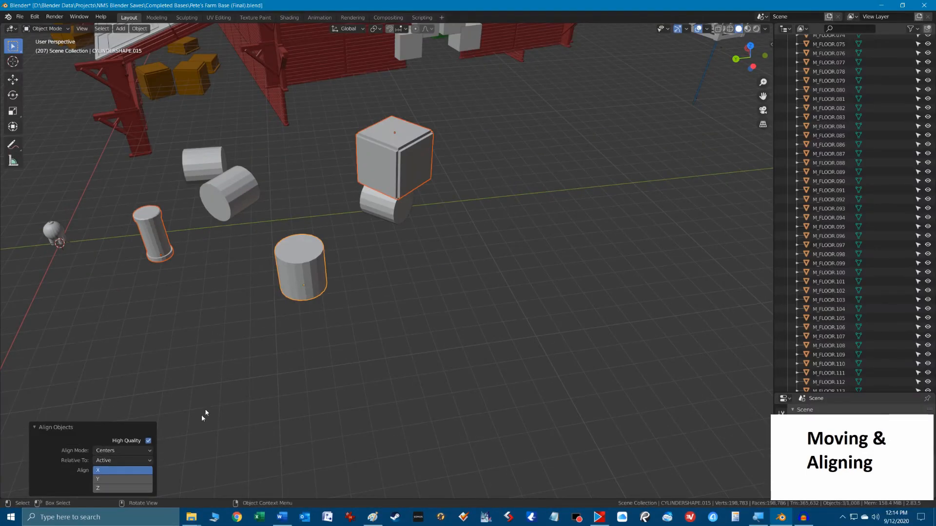
Try aligning the three objects on the Y axis alone, followed by the Z axis alone.
{"action": "left_click", "coordinate": [106, 482]}
{"action": "left_click", "coordinate": [105, 482]}
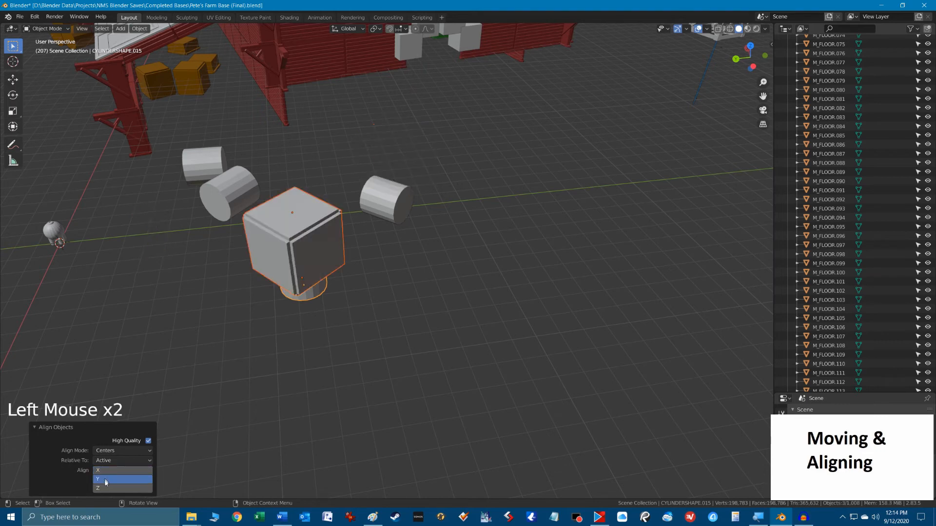
{"action": "left_click", "coordinate": [106, 484]}
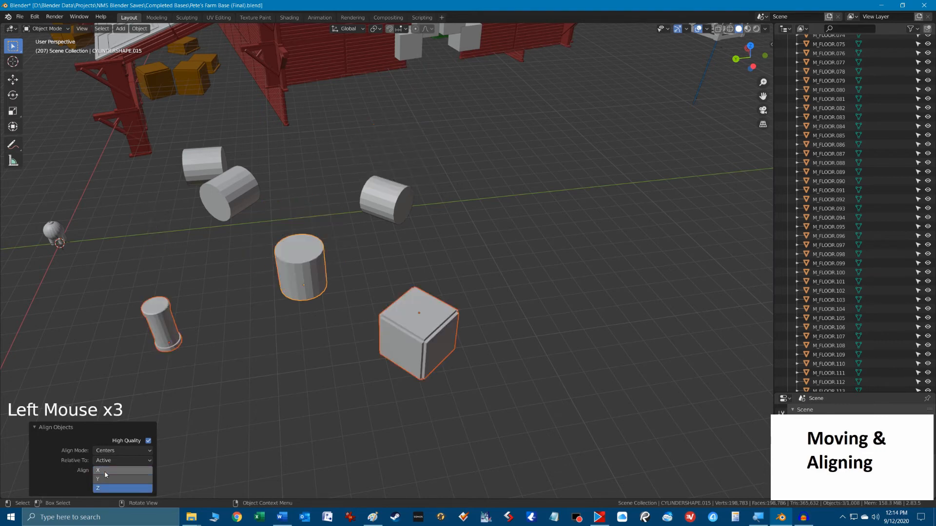
Align the pipe and cube to the cylinder on both the X and Y axes and frame the stacked objects.
{"action": "left_click", "coordinate": [106, 482]}
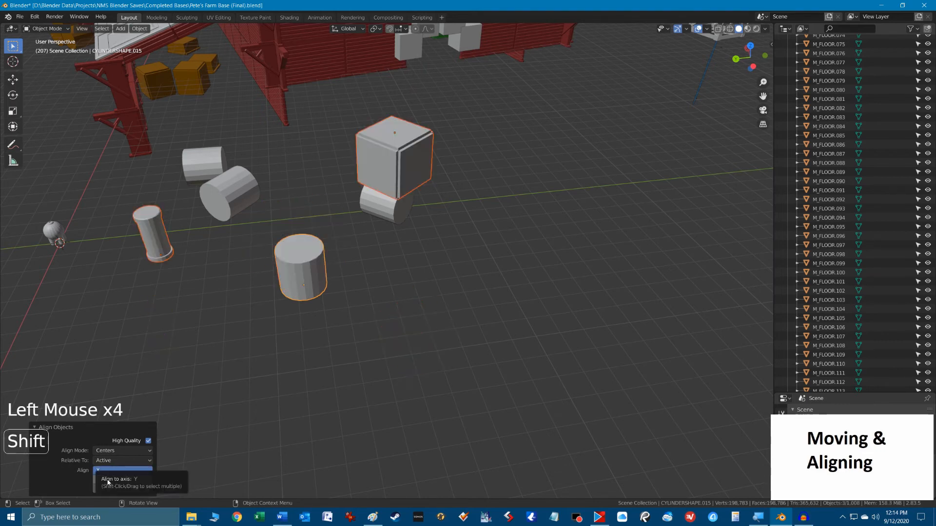
{"action": "left_click", "coordinate": [107, 482], "text": "shift"}
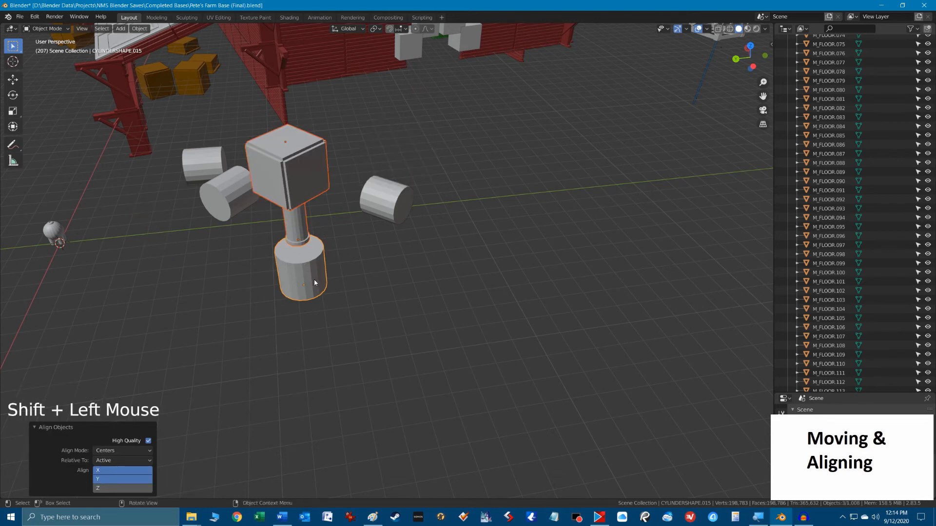
{"action": "key", "text": "KP_Decimal"}
{"action": "scroll", "coordinate": [338, 266], "scroll_direction": "down", "scroll_amount": 3}
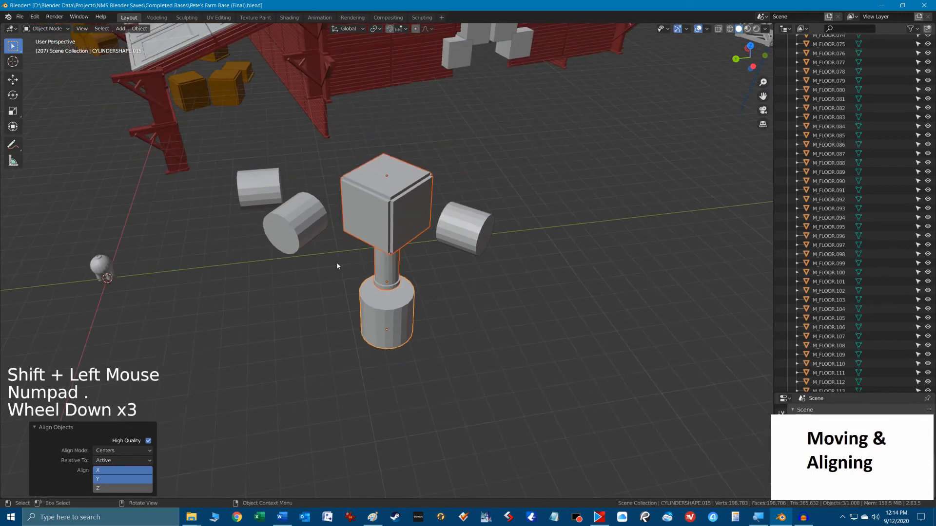
{"action": "scroll", "coordinate": [337, 266], "scroll_direction": "down", "scroll_amount": 1}
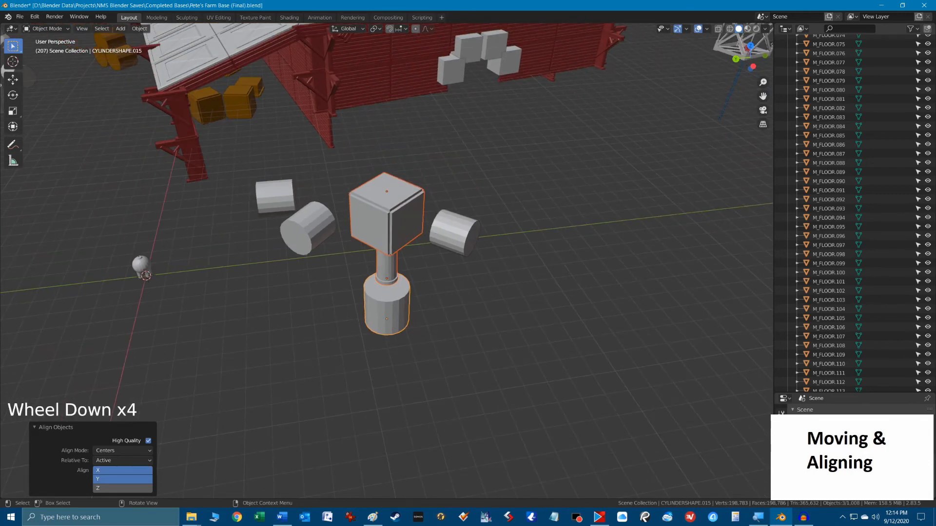
{"action": "left_click", "coordinate": [593, 318]}
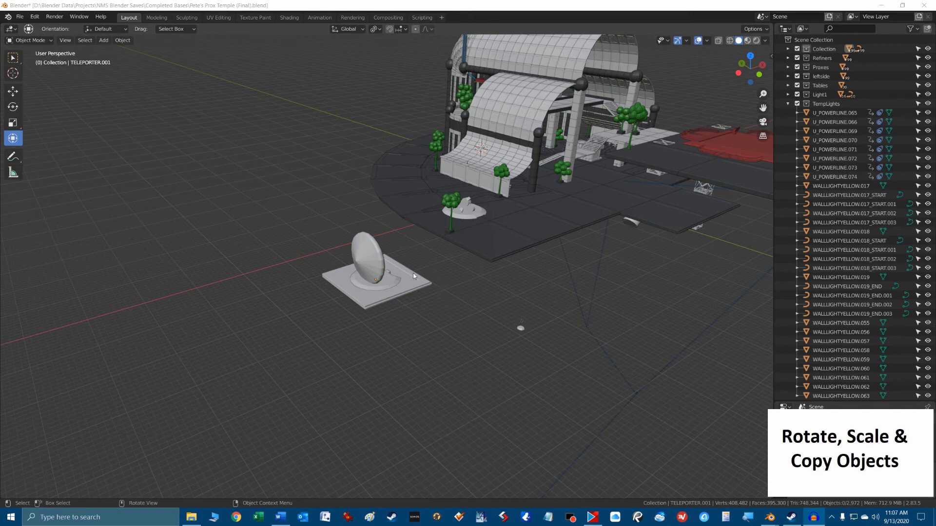
Box-select the teleporter together with the square floor slab beneath it.
{"action": "scroll", "coordinate": [412, 272], "scroll_direction": "up", "scroll_amount": 2}
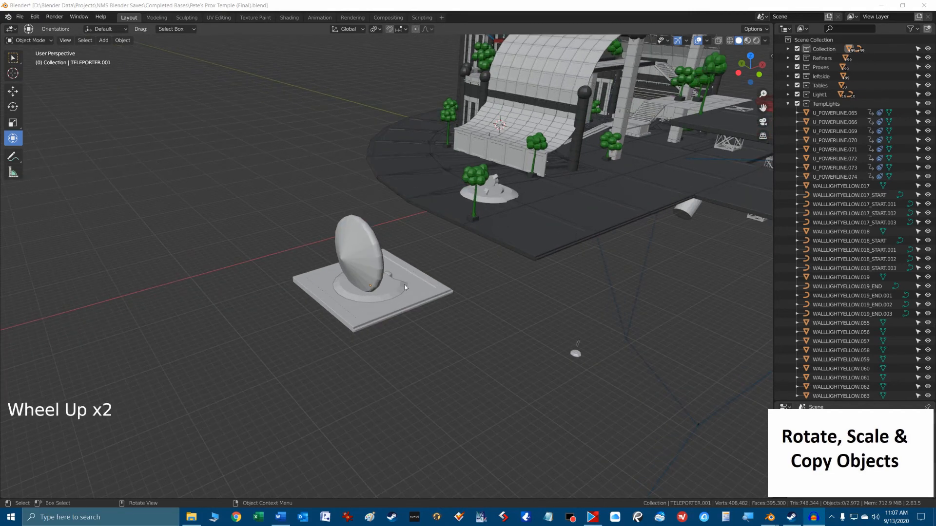
{"action": "left_click", "coordinate": [396, 316]}
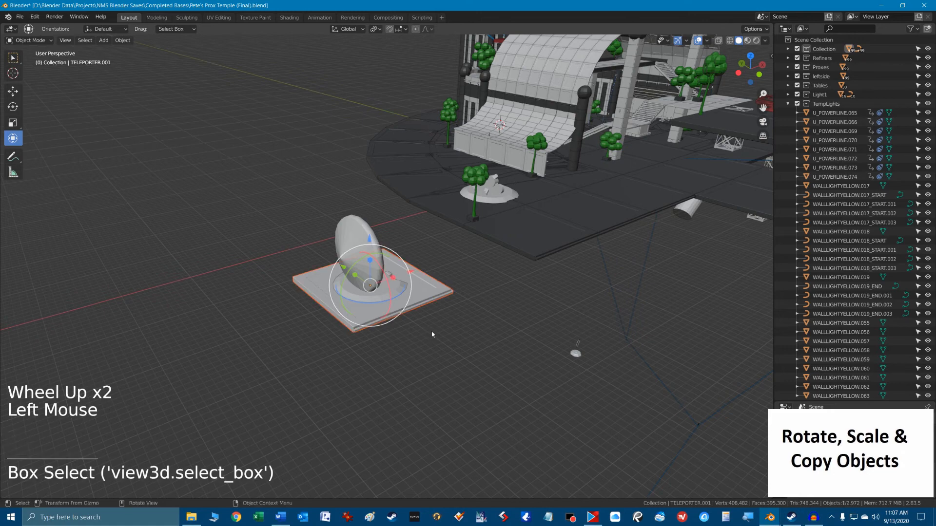
{"action": "left_click", "coordinate": [384, 259]}
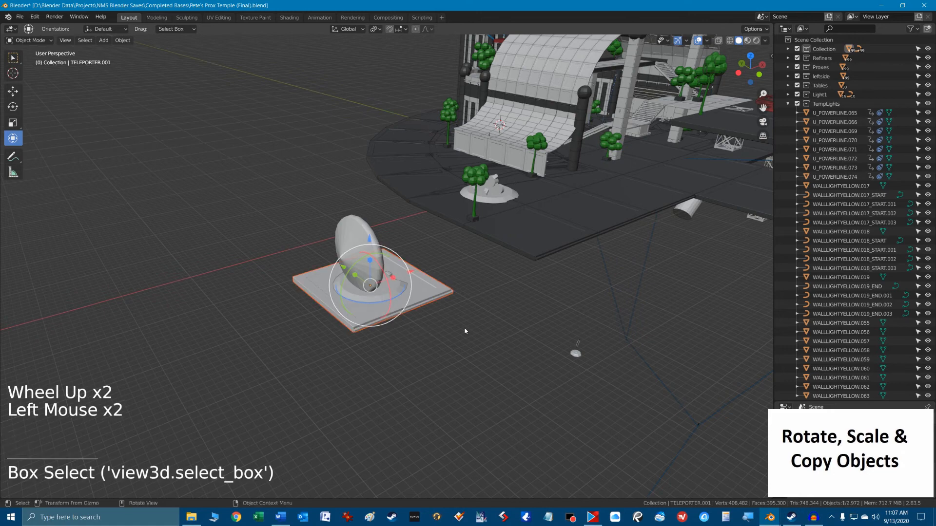
{"action": "left_click", "coordinate": [13, 57]}
{"action": "left_click_drag", "start_coordinate": [251, 204], "coordinate": [396, 376]}
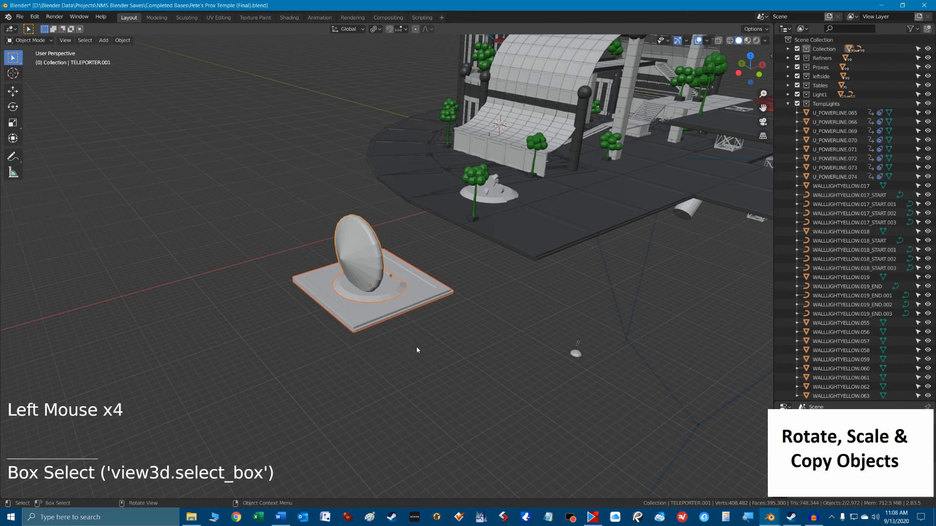
Rotate the teleporter and its floor slab freely by about -38°, and undo the rotation.
{"action": "key", "text": "r"}
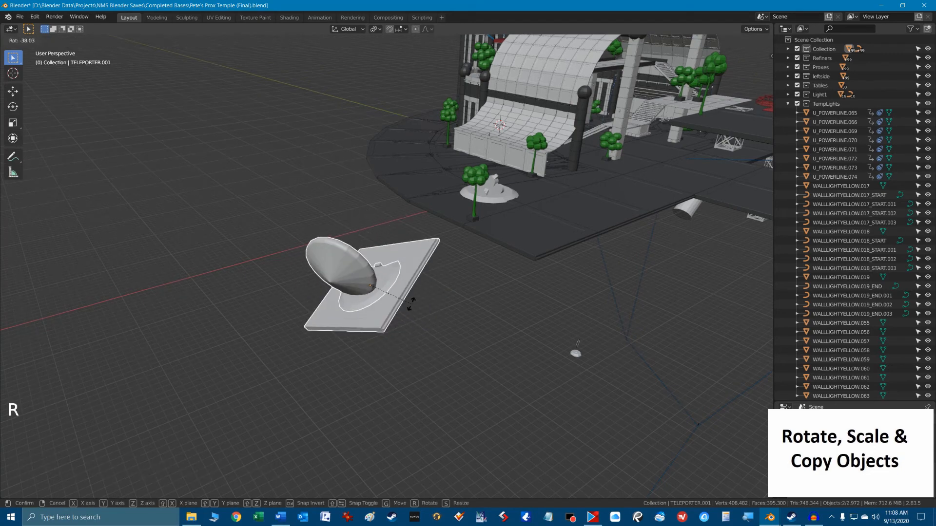
{"action": "left_click", "coordinate": [426, 324]}
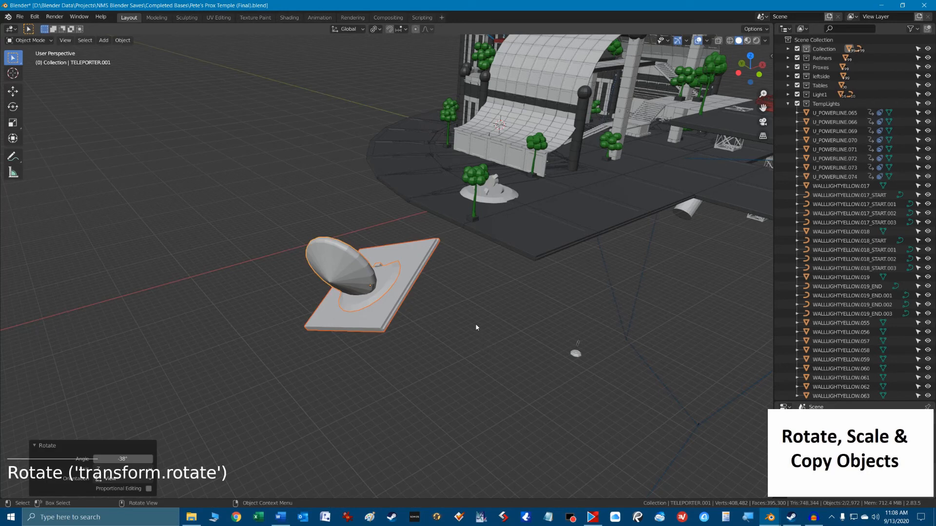
{"action": "key", "text": "ctrl"}
{"action": "key", "text": "ctrl+z"}
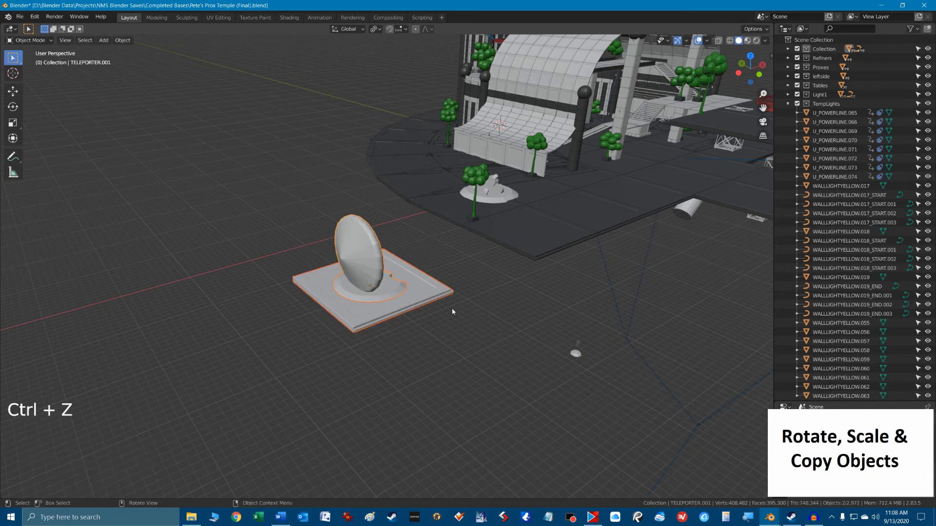
Select only the teleporter and rotate it 180° around the global Z axis.
{"action": "left_click", "coordinate": [388, 315]}
{"action": "left_click", "coordinate": [373, 276]}
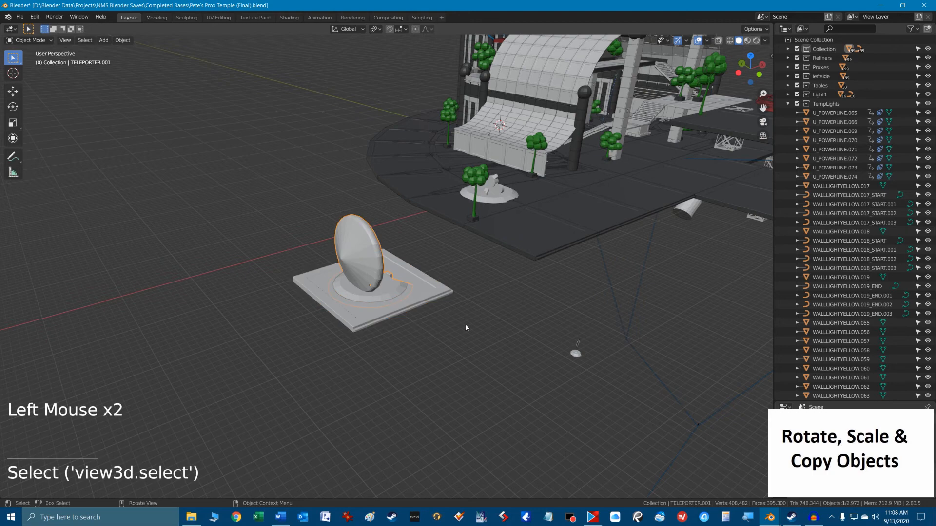
{"action": "key", "text": "r"}
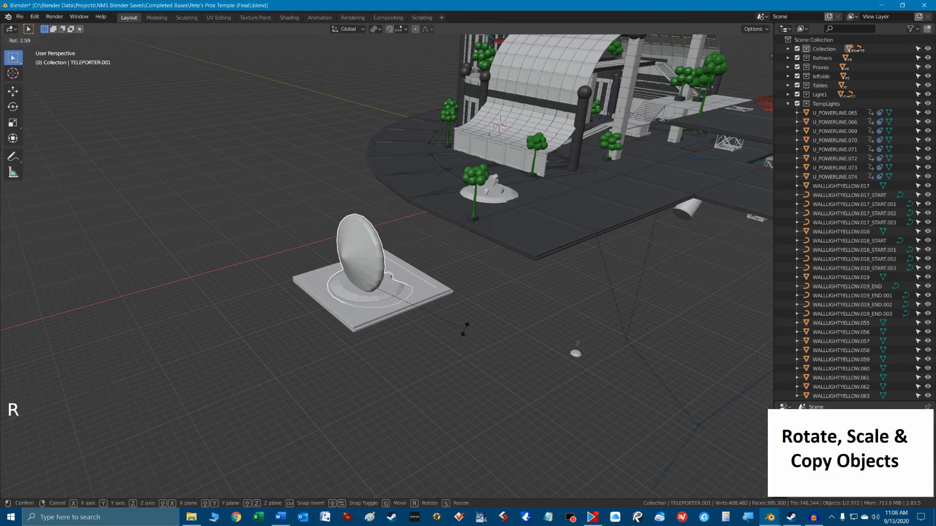
{"action": "key", "text": "z"}
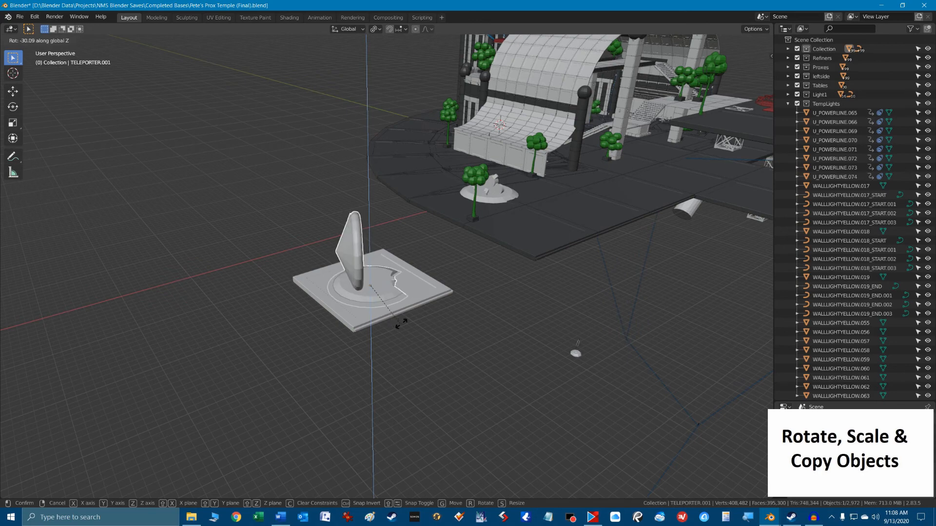
{"action": "type", "text": "180"}
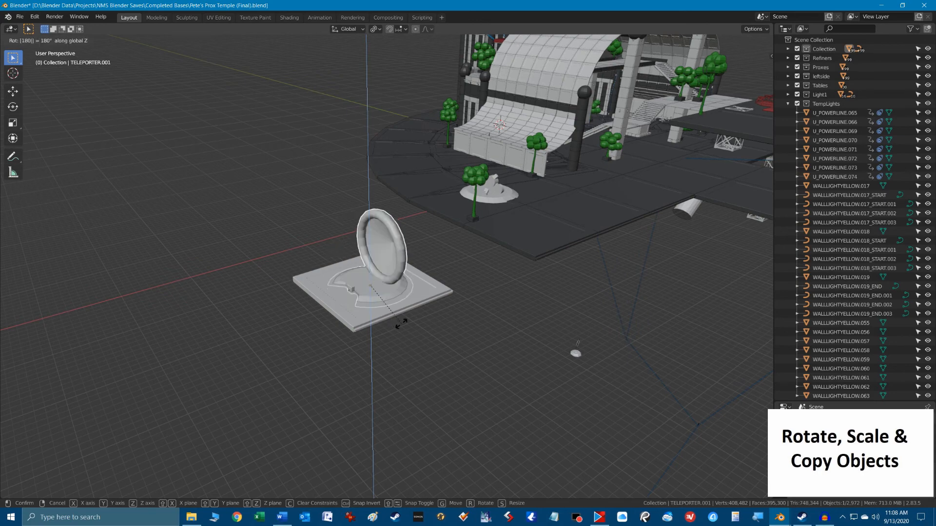
{"action": "key", "text": "Return"}
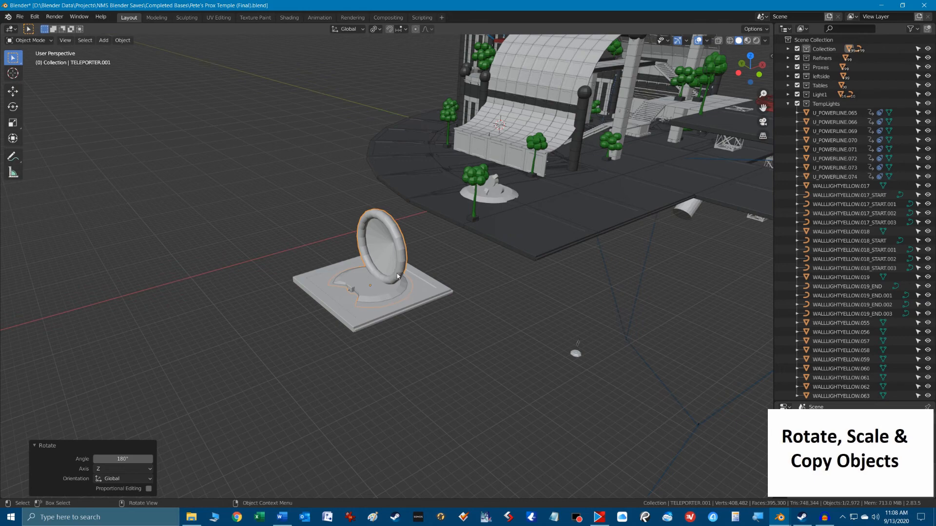
Set the transform orientation to Normal and try rotating the teleporter around its normal Y axis.
{"action": "left_click", "coordinate": [348, 29]}
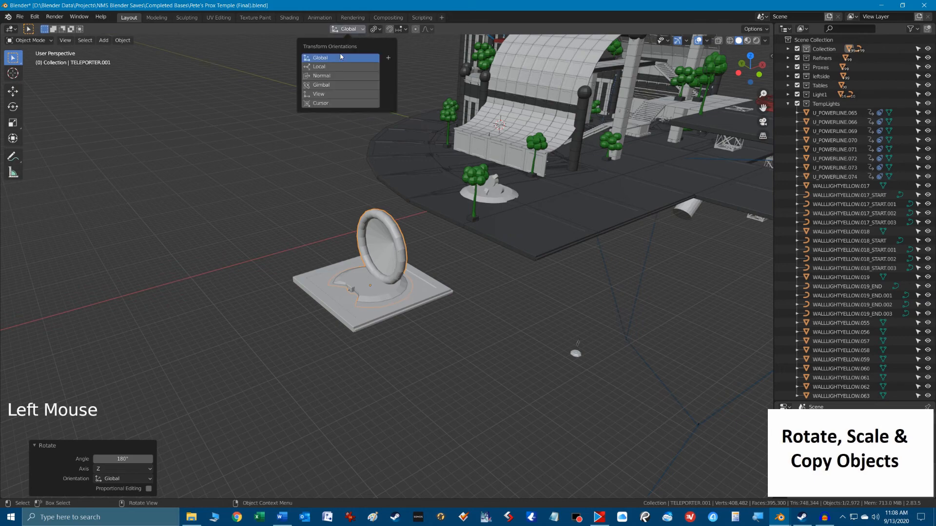
{"action": "left_click", "coordinate": [324, 77]}
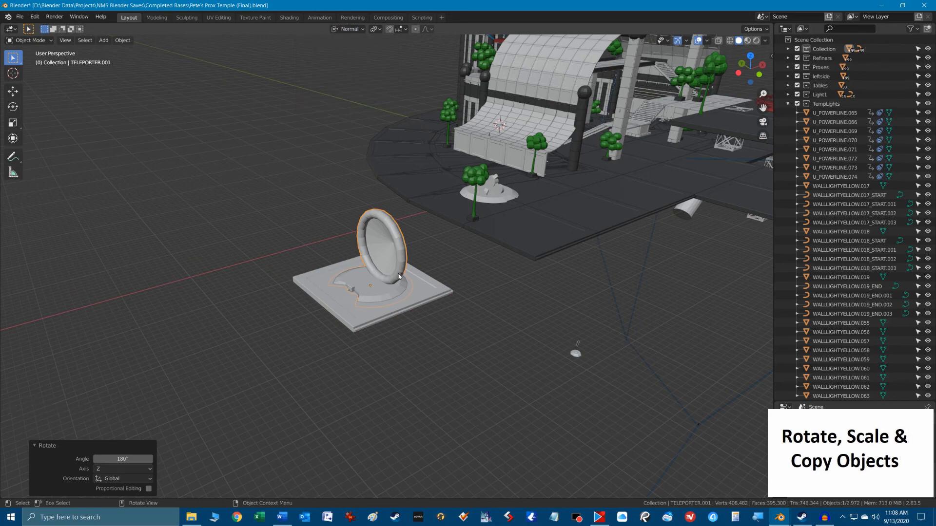
{"action": "key", "text": "r"}
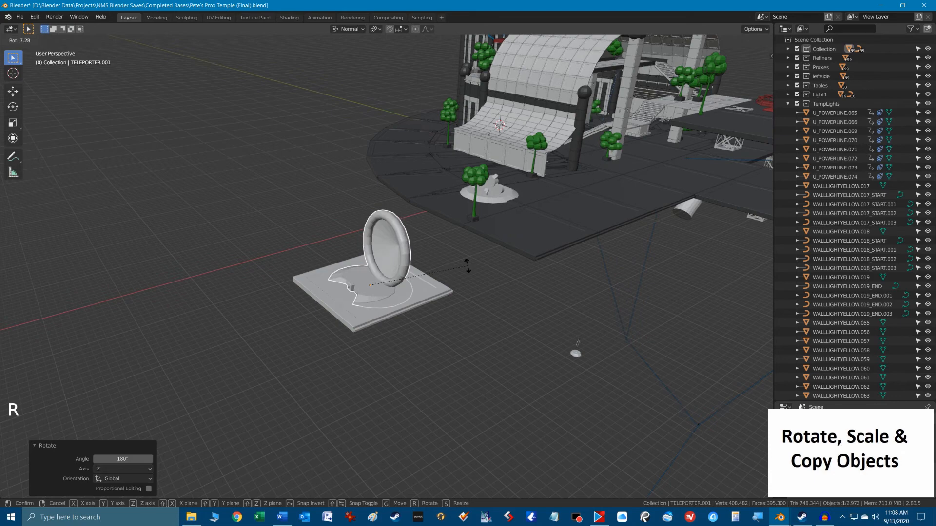
{"action": "key", "text": "y"}
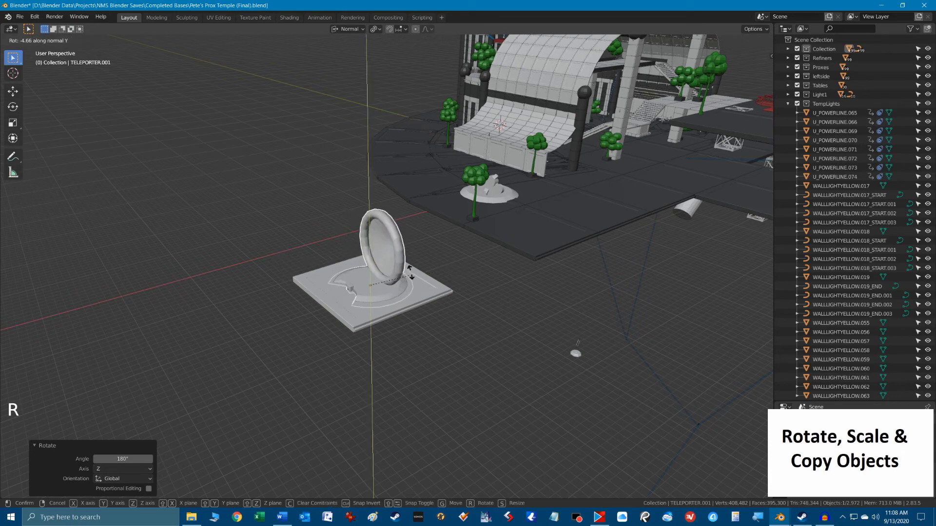
{"action": "right_click", "coordinate": [409, 277]}
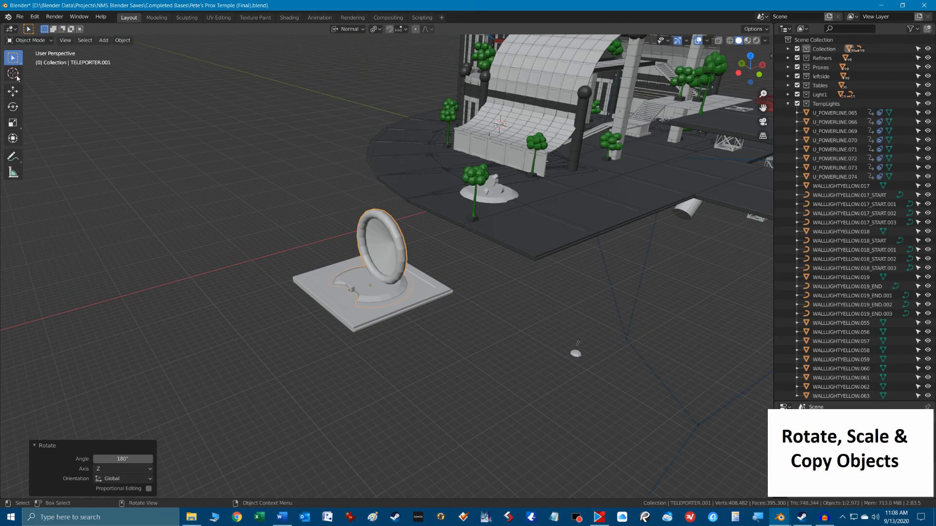
Activate the Rotate tool and try turning the teleporter with the green Y ring of the gizmo.
{"action": "left_click", "coordinate": [12, 107]}
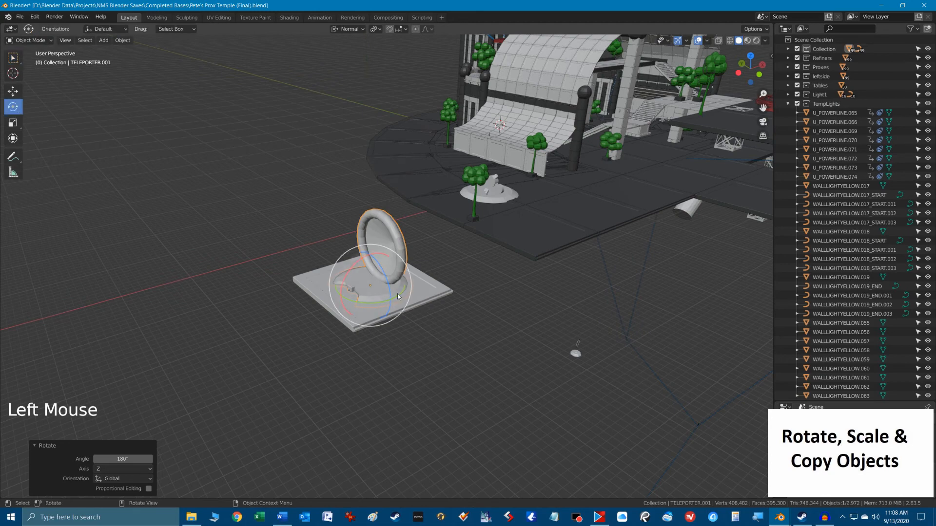
{"action": "mouse_move", "coordinate": [399, 295]}
{"action": "left_mouse_down"}
{"action": "mouse_move", "coordinate": [391, 299]}
{"action": "mouse_move", "coordinate": [403, 286]}
{"action": "mouse_move", "coordinate": [390, 301]}
{"action": "mouse_move", "coordinate": [417, 287]}
{"action": "mouse_move", "coordinate": [399, 298]}
{"action": "left_mouse_up"}
{"action": "right_click", "coordinate": [391, 297]}
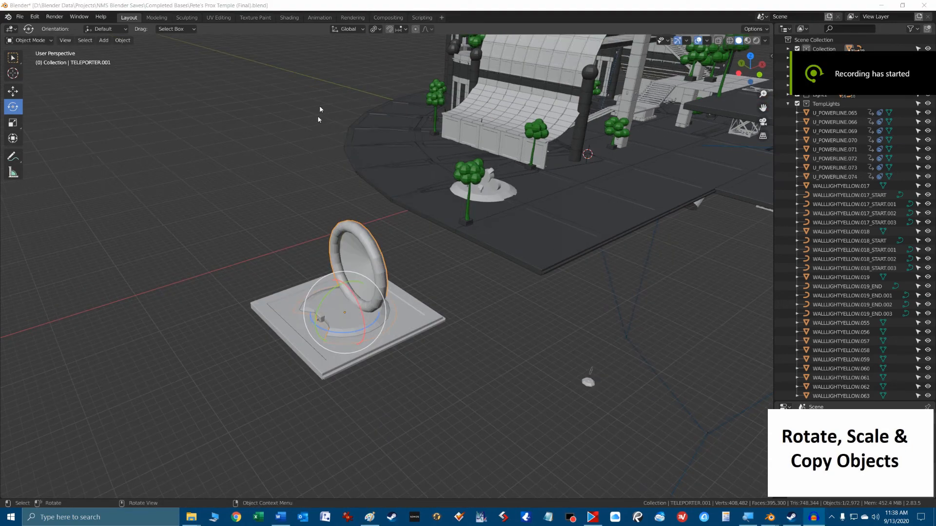
Switch the transform orientation to Normal and back to Global to compare the rotation gizmo's axes.
{"action": "left_click", "coordinate": [349, 29]}
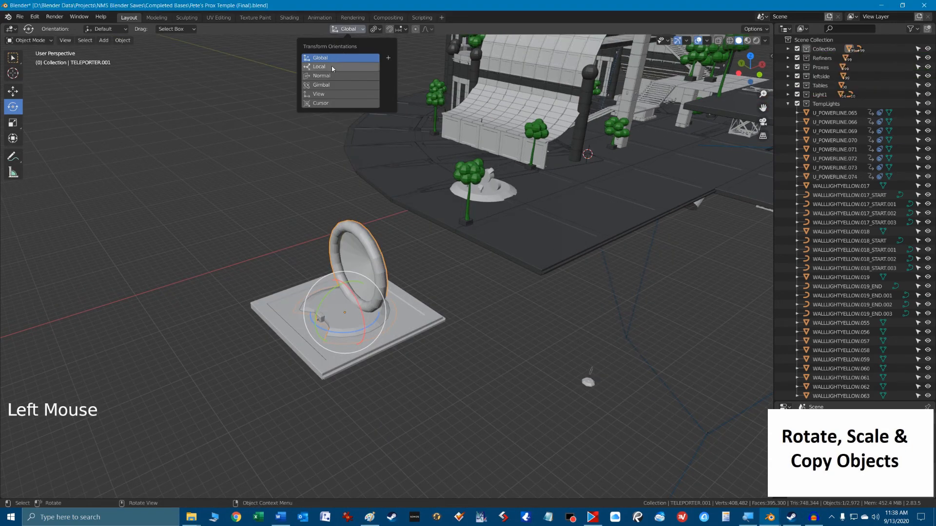
{"action": "left_click", "coordinate": [326, 77]}
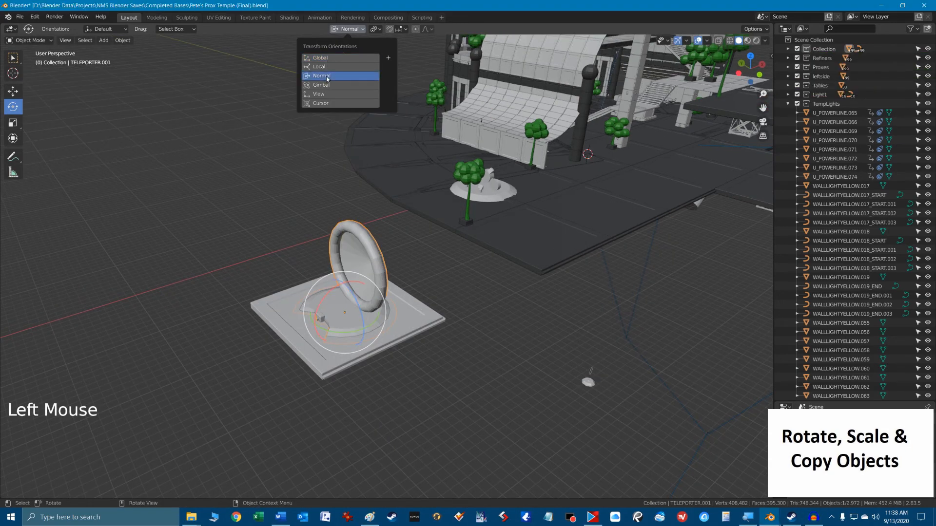
{"action": "left_click", "coordinate": [327, 59]}
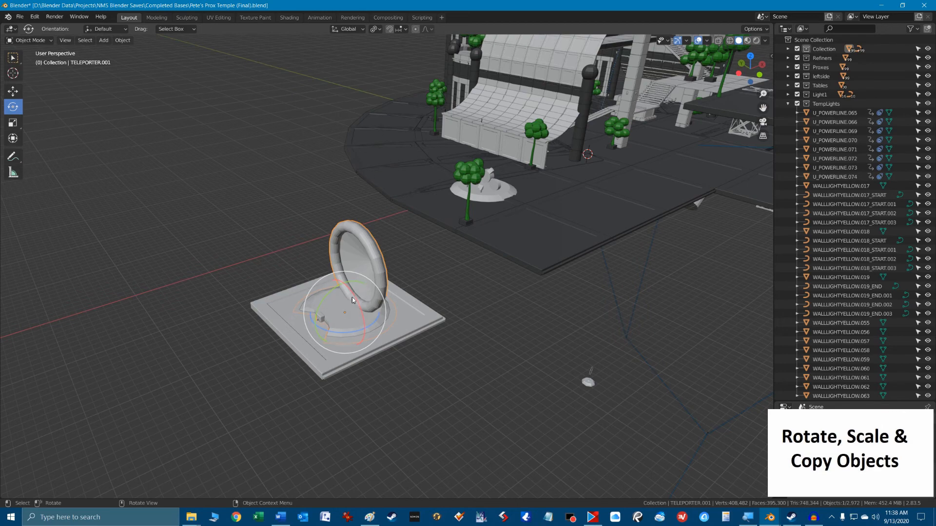
Select the floor slab and the teleporter, rotate both about 4.74° around the global X axis, and view the pivot point options.
{"action": "left_click", "coordinate": [282, 308]}
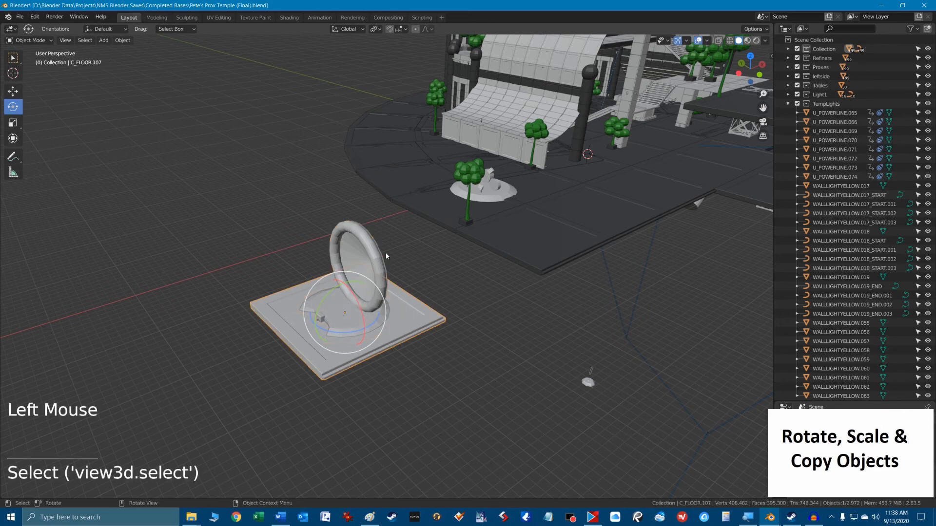
{"action": "left_click", "coordinate": [381, 266], "text": "shift"}
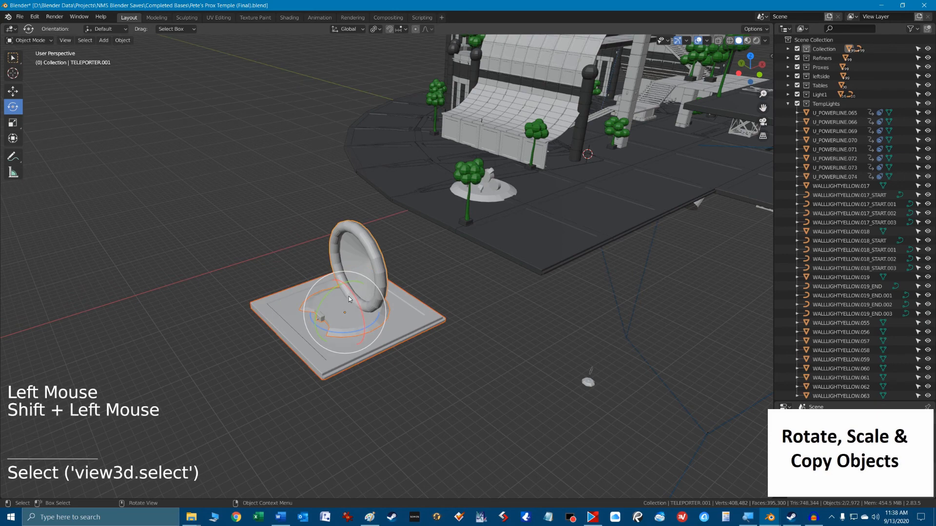
{"action": "left_click_drag", "start_coordinate": [354, 296], "coordinate": [347, 296]}
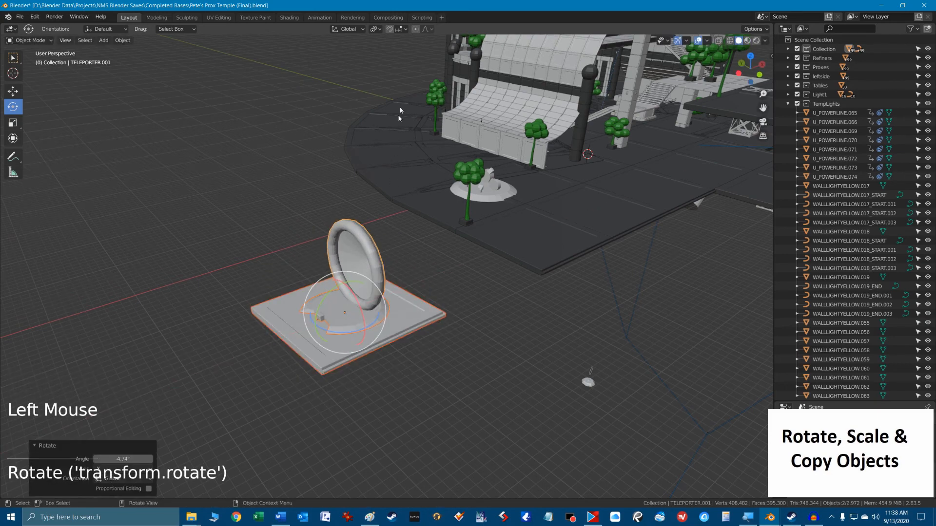
{"action": "left_click", "coordinate": [379, 30]}
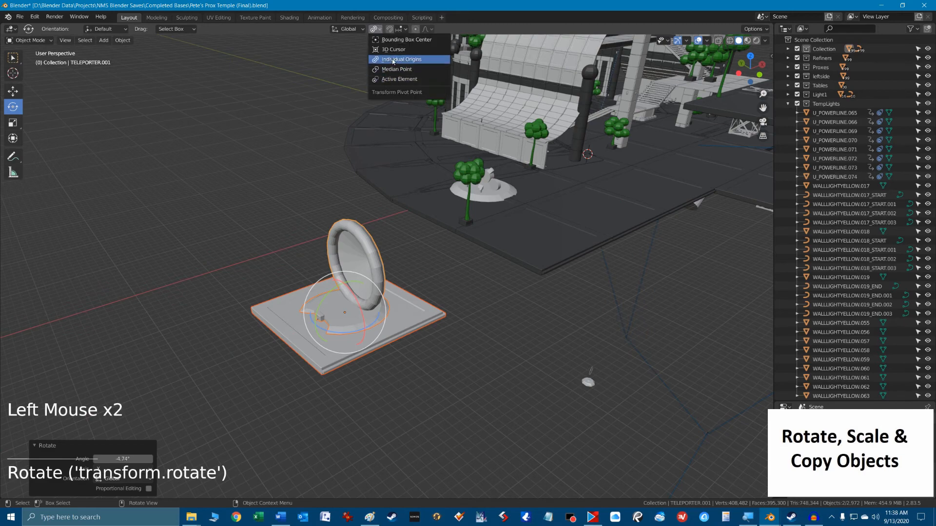
Return to box selection and move the teleporter alone about 21.3 m along the Y axis, off the floor slab.
{"action": "left_click", "coordinate": [13, 57]}
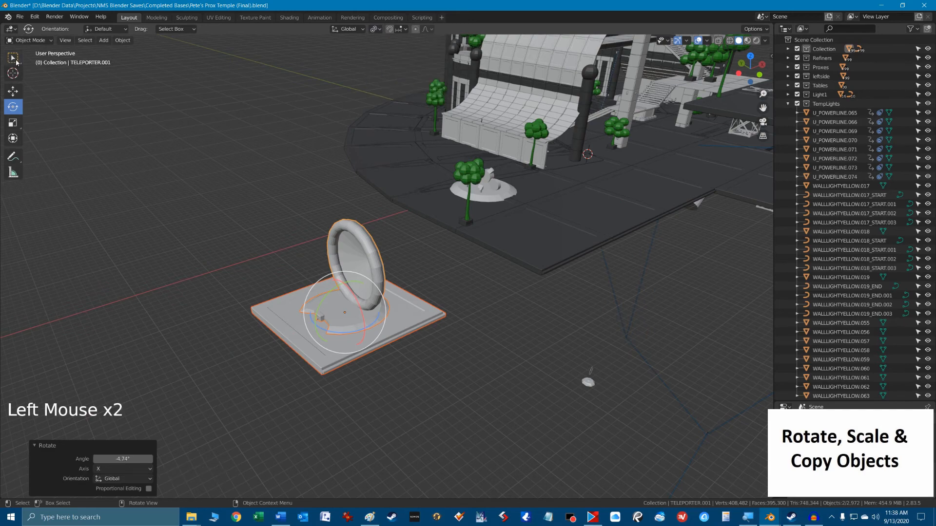
{"action": "left_click", "coordinate": [372, 285]}
{"action": "left_click", "coordinate": [370, 282]}
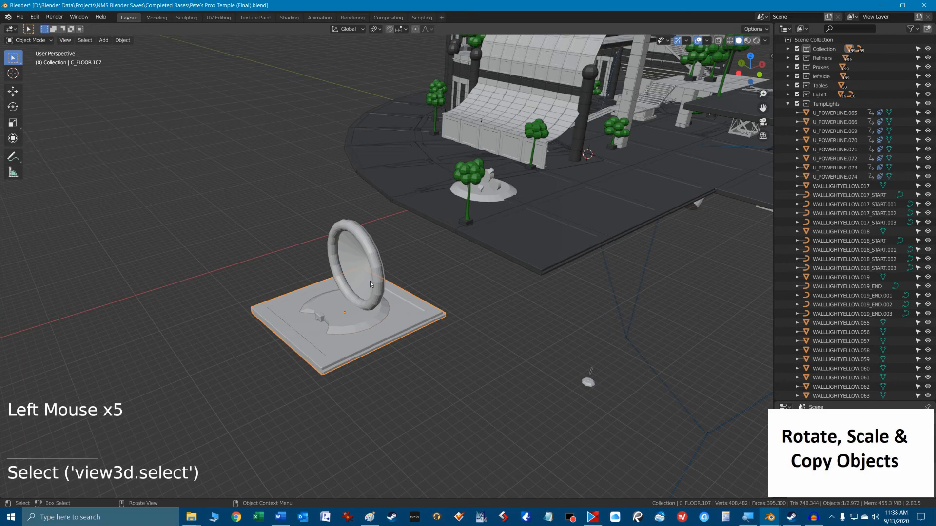
{"action": "key", "text": "g"}
{"action": "key", "text": "x"}
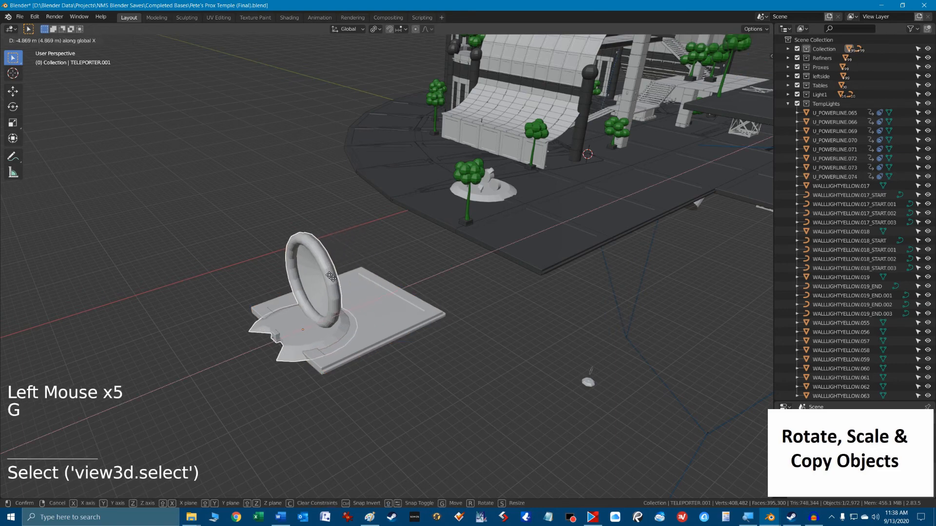
{"action": "left_click", "coordinate": [298, 251]}
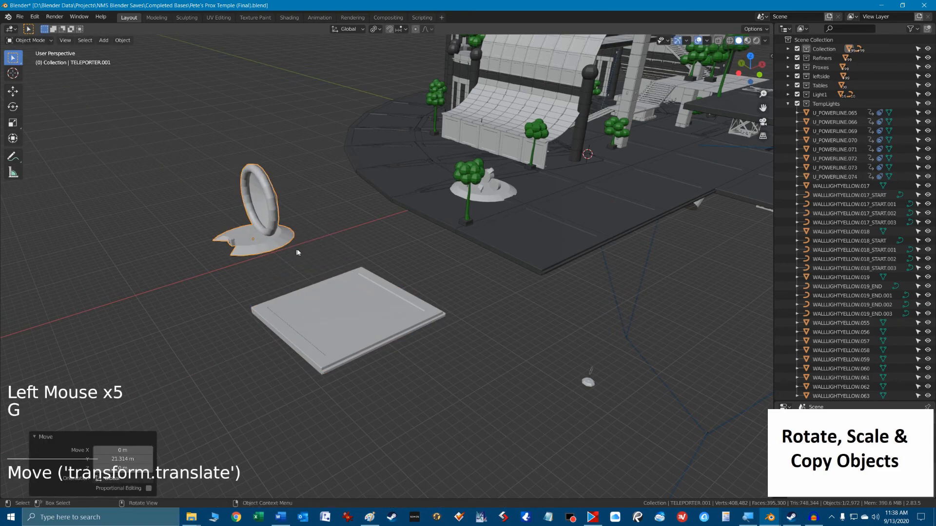
Select the floor slab and teleporter together and try rotating them around global Z about their individual origins.
{"action": "left_click", "coordinate": [346, 323]}
{"action": "left_click", "coordinate": [268, 229], "text": "shift"}
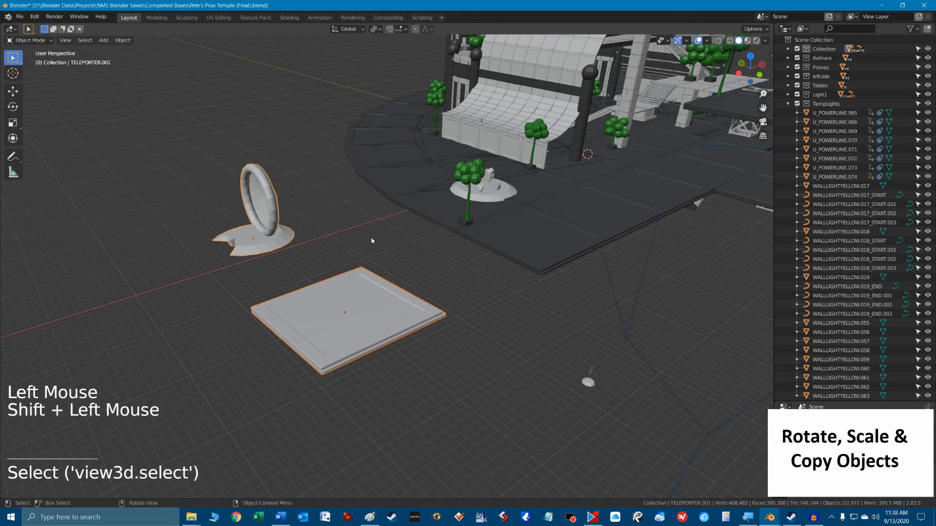
{"action": "key", "text": "r"}
{"action": "key", "text": "z"}
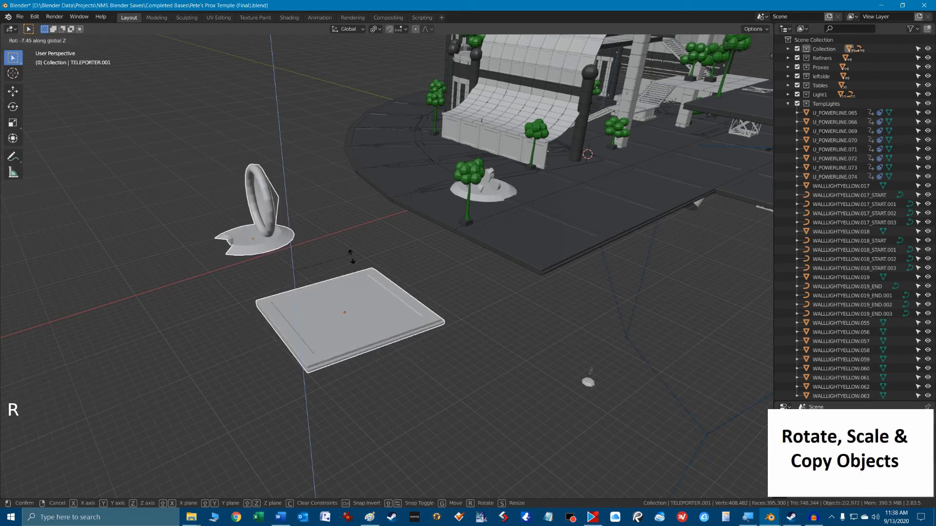
{"action": "left_click", "coordinate": [340, 219]}
Set the transform pivot point to Median Point and try rotating the teleporter and slab around the global Z axis.
{"action": "left_click", "coordinate": [379, 30]}
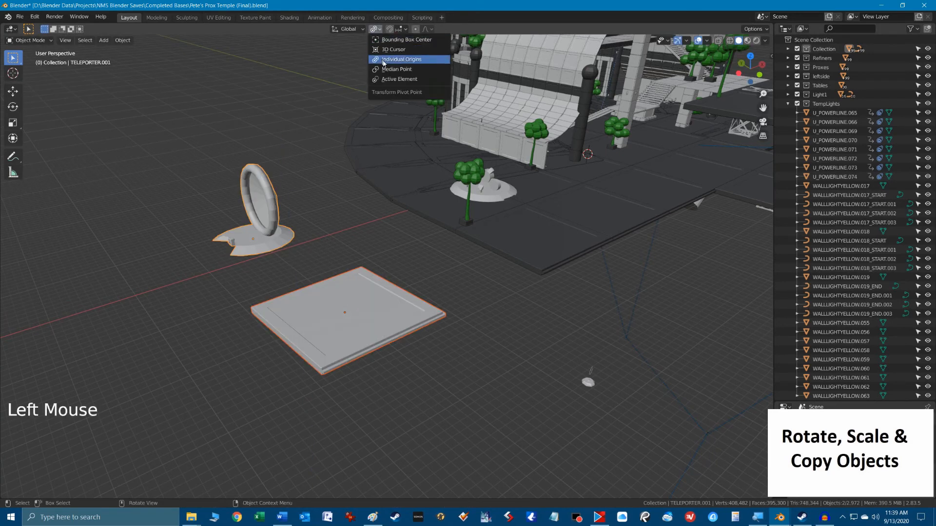
{"action": "left_click", "coordinate": [390, 73]}
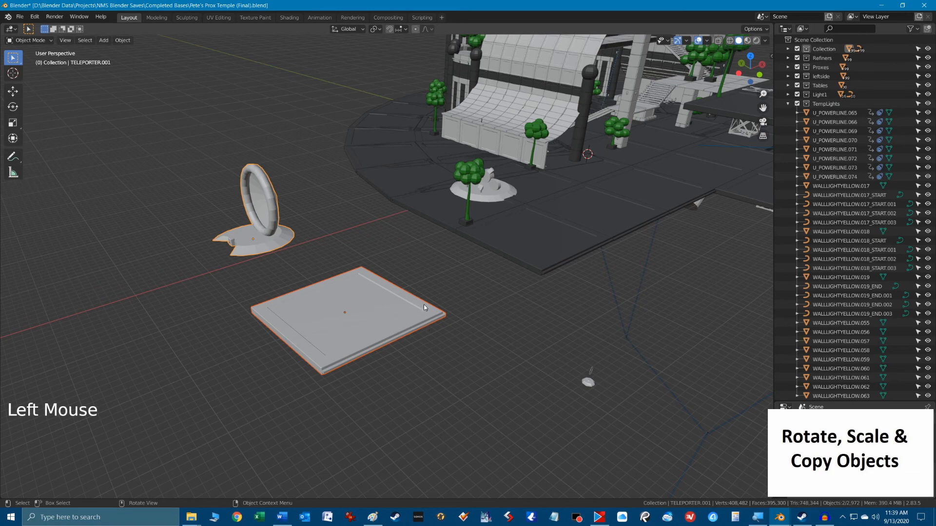
{"action": "key", "text": "r"}
{"action": "key", "text": "z"}
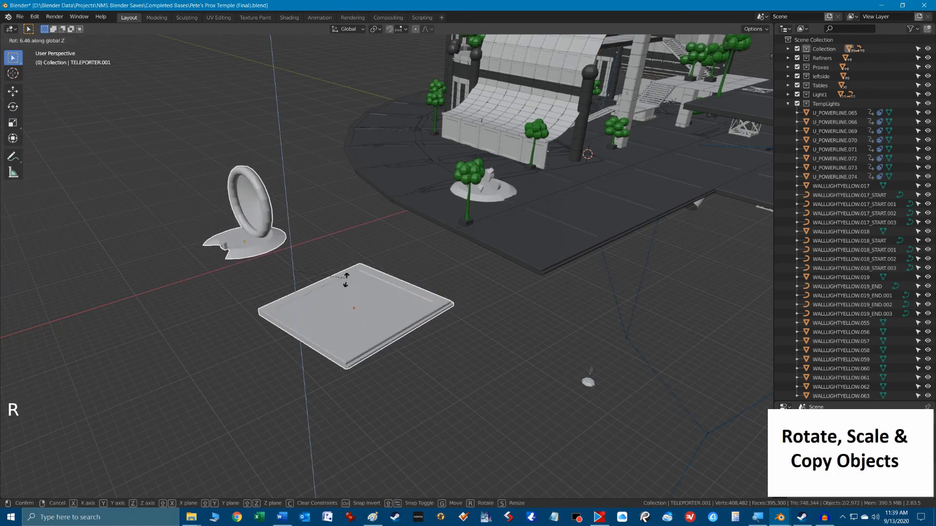
{"action": "left_click", "coordinate": [347, 270]}
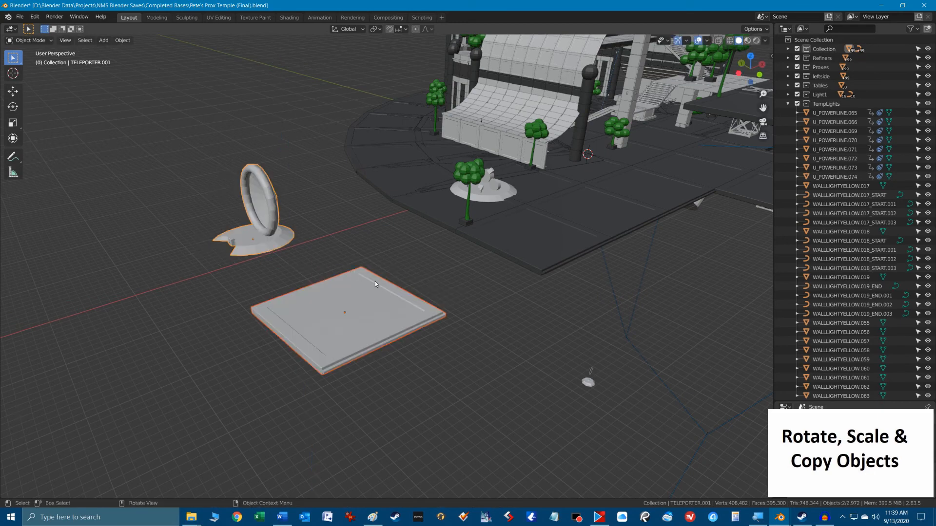
Switch to the top orthographic view and try rotating the teleporter and slab freely around their shared median point.
{"action": "key", "text": "KP_7"}
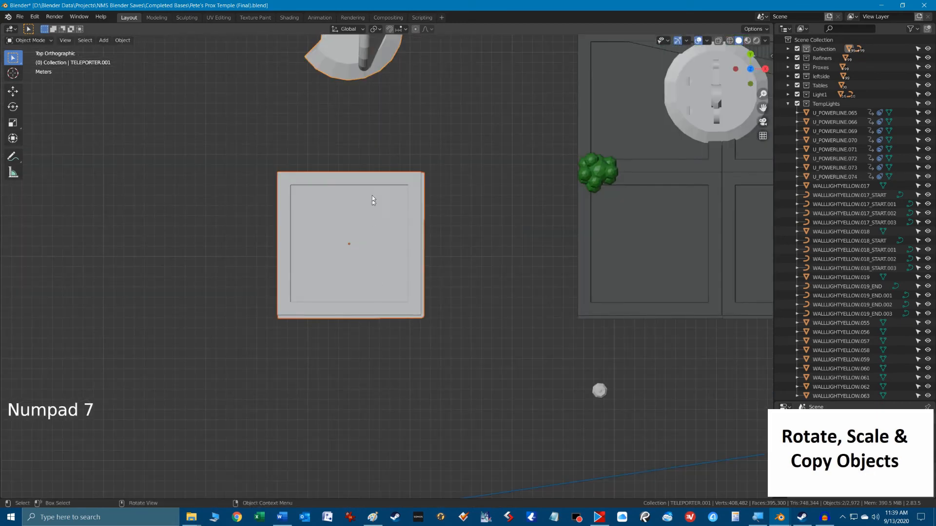
{"action": "scroll", "coordinate": [459, 194], "scroll_direction": "down", "scroll_amount": 3}
{"action": "key", "text": "r"}
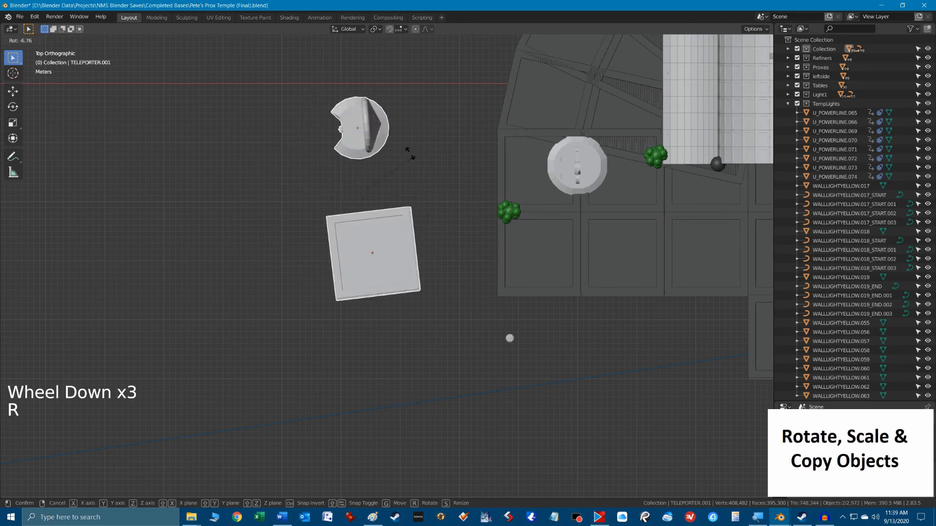
{"action": "right_click", "coordinate": [425, 185]}
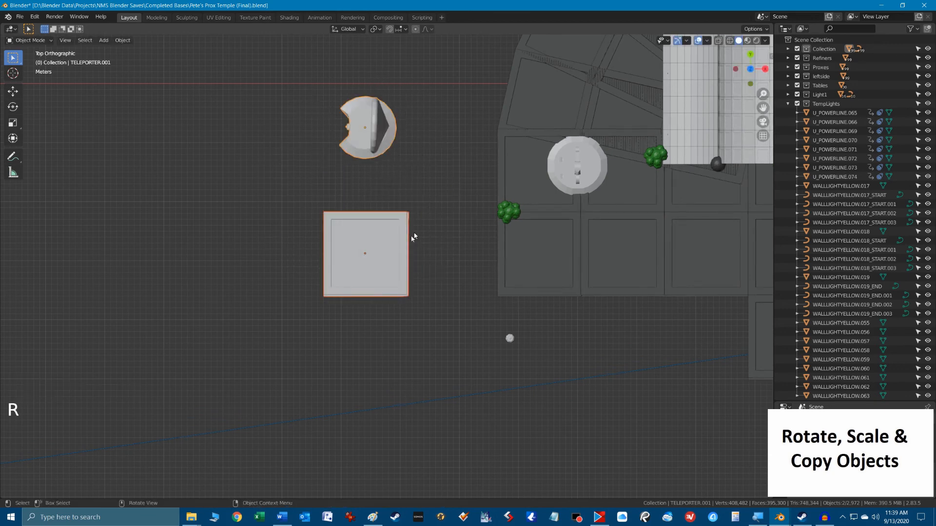
Set the transform pivot point to Individual Origins and try rotating the teleporter and floor slab around the global Z axis.
{"action": "middle_click_drag", "start_coordinate": [431, 259], "coordinate": [471, 205]}
{"action": "scroll", "coordinate": [390, 253], "scroll_direction": "up", "scroll_amount": 3}
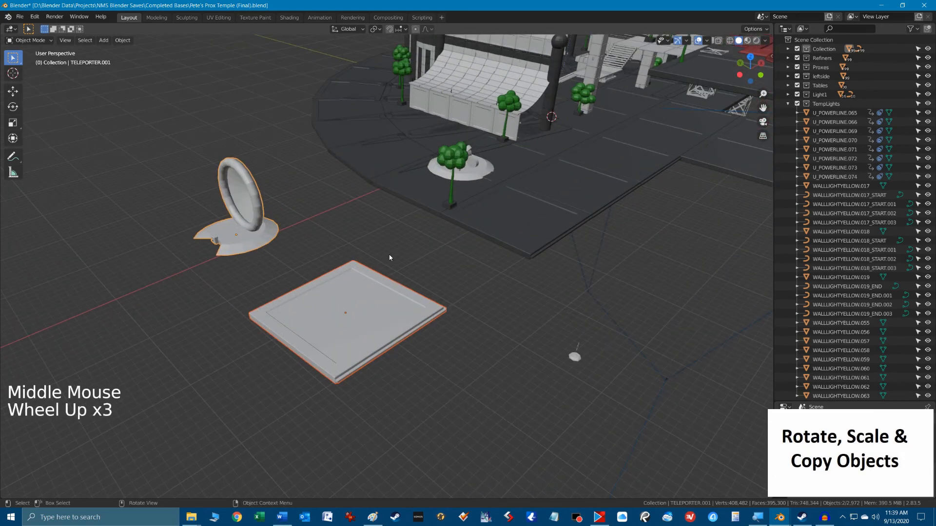
{"action": "scroll", "coordinate": [389, 257], "scroll_direction": "up", "scroll_amount": 1}
{"action": "middle_click_drag", "start_coordinate": [389, 257], "coordinate": [452, 230], "text": "shift"}
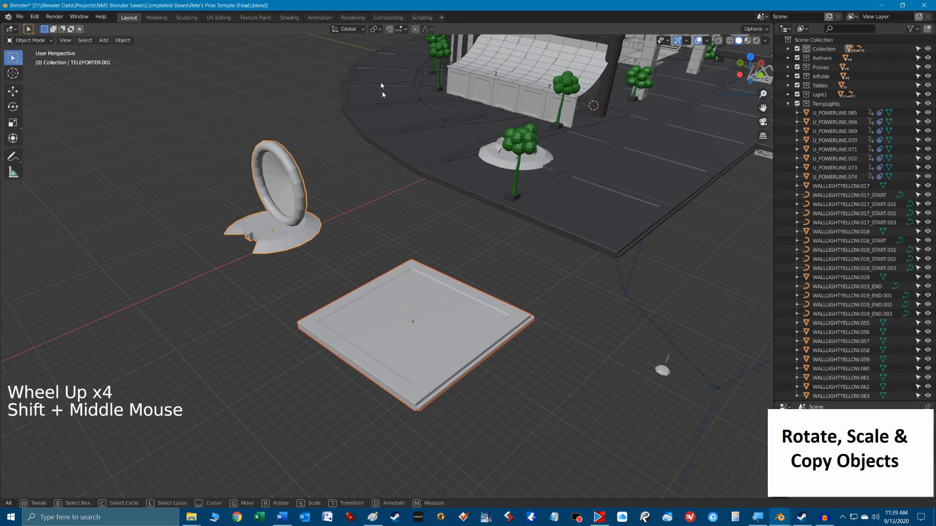
{"action": "left_click", "coordinate": [376, 29]}
{"action": "left_click", "coordinate": [377, 29]}
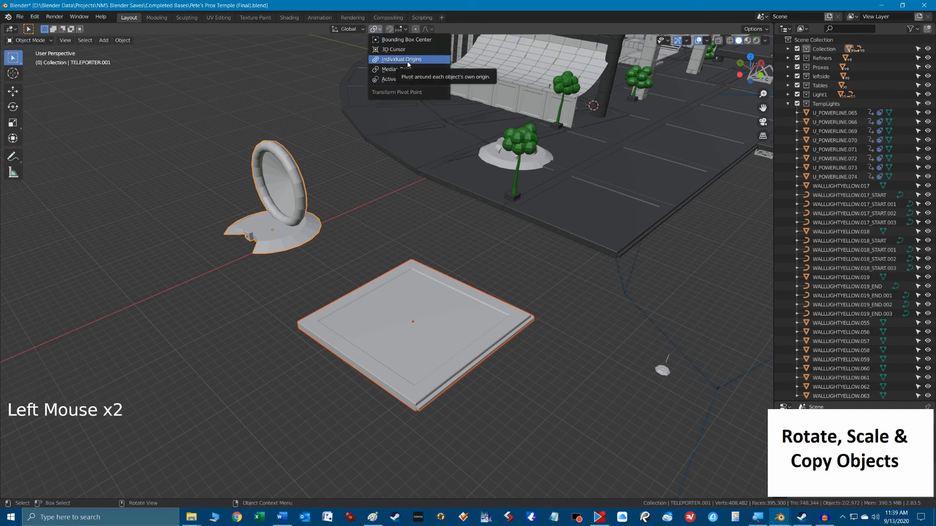
{"action": "key", "text": "r"}
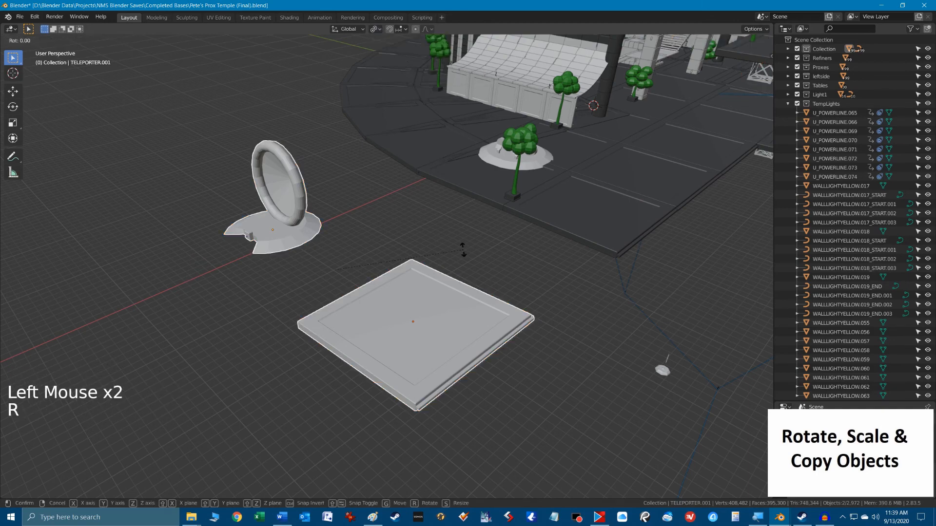
{"action": "key", "text": "z"}
{"action": "left_click", "coordinate": [428, 260]}
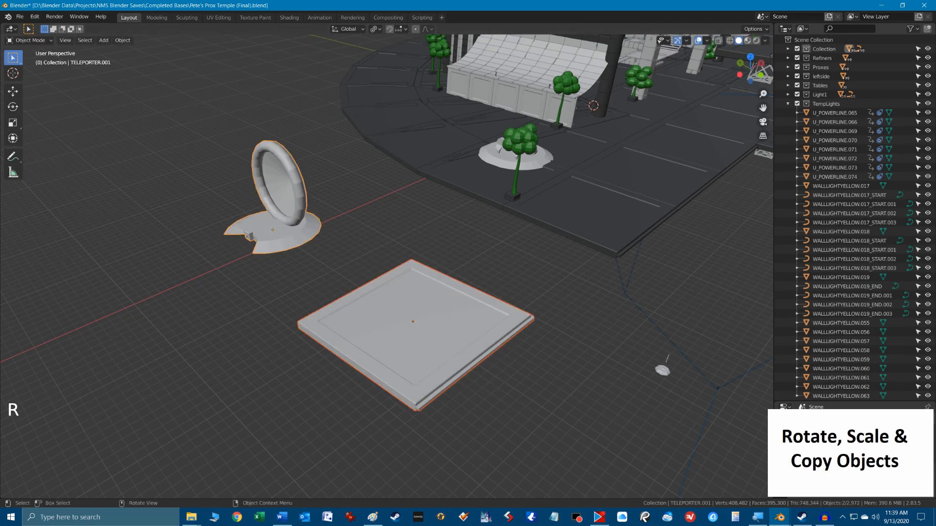
Scale the teleporter and floor slab uniformly by about 1.094 around the 3D cursor and undo the scaling.
{"action": "key", "text": "s"}
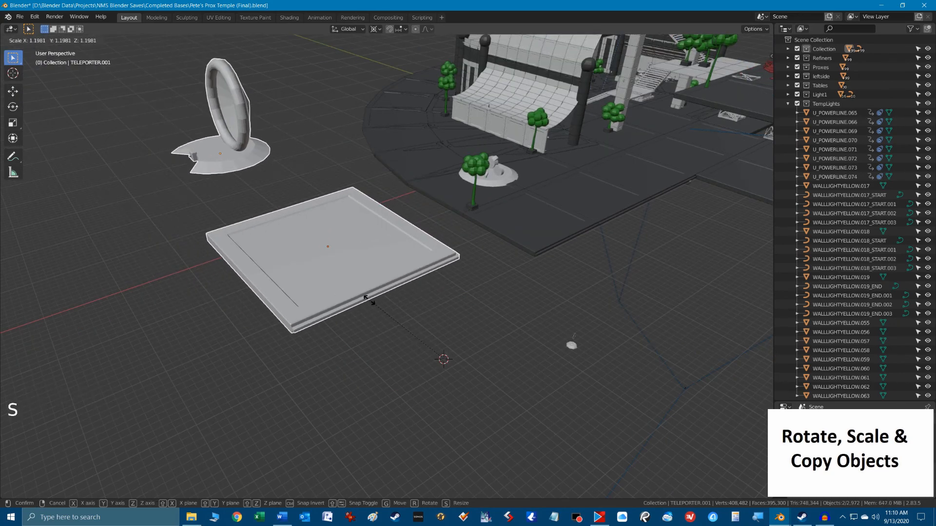
{"action": "left_click", "coordinate": [377, 307]}
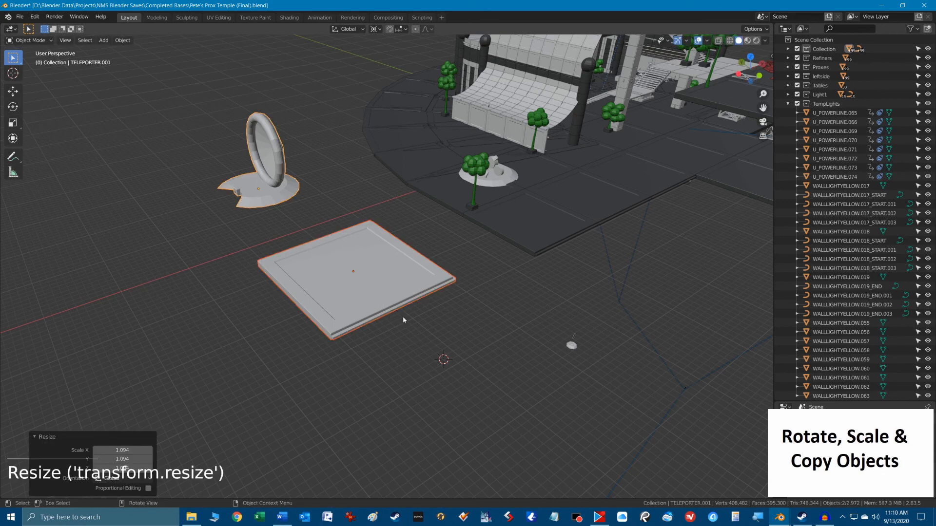
{"action": "key", "text": "ctrl+z"}
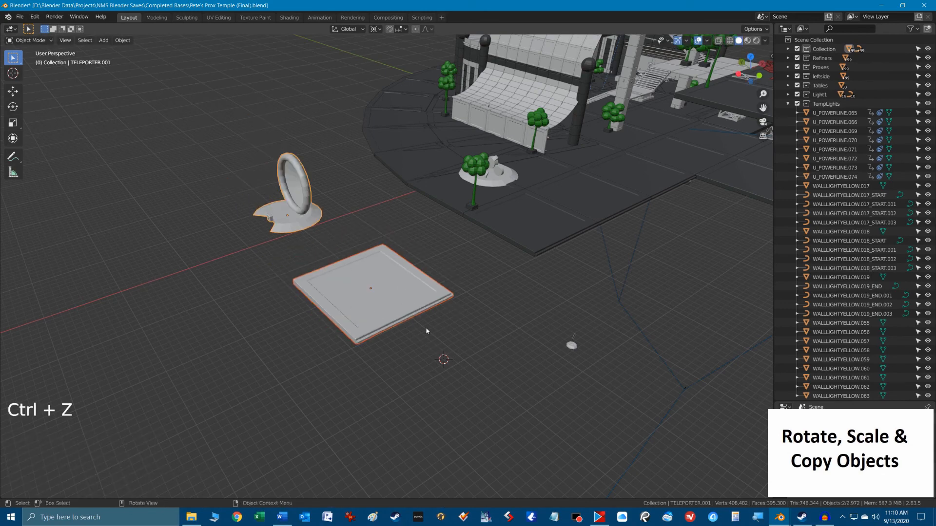
Set the pivot point to Individual Origins and try scaling the teleporter and slab along X and along Y with the Scale gizmo.
{"action": "left_click", "coordinate": [375, 29]}
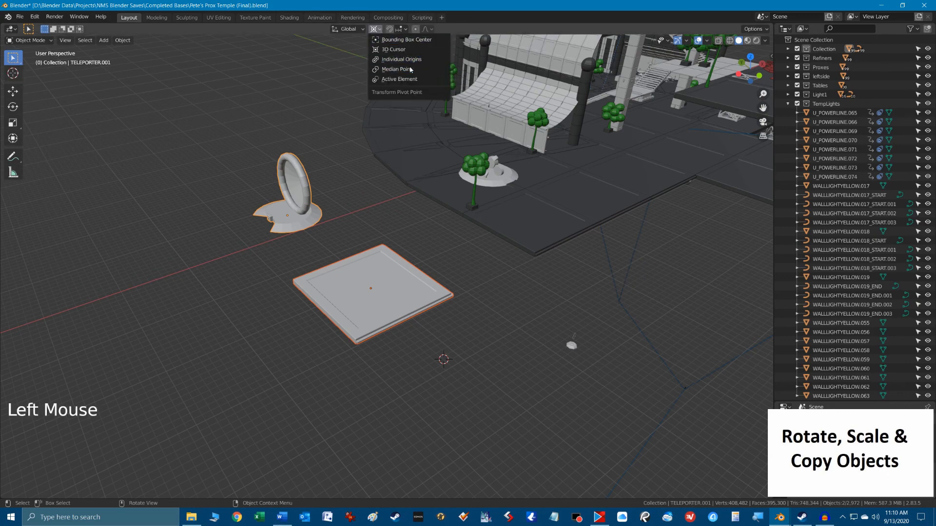
{"action": "left_click", "coordinate": [411, 69]}
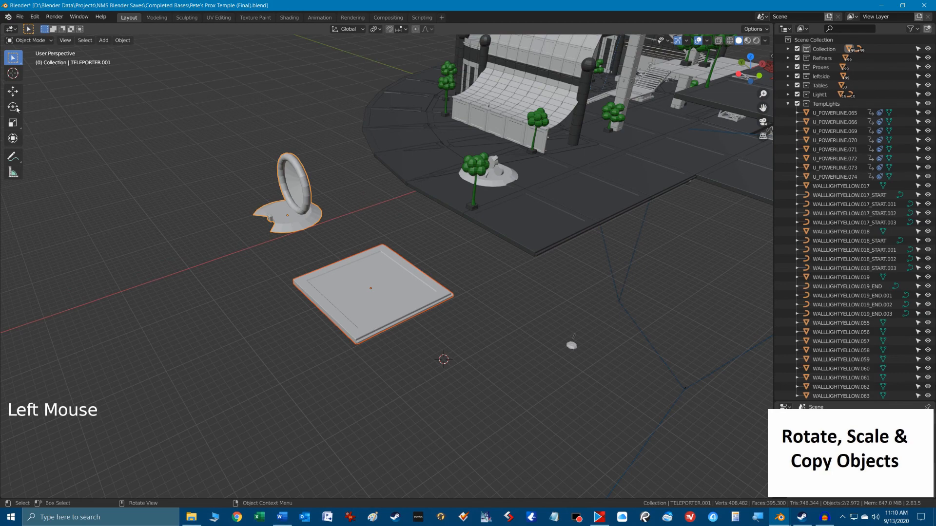
{"action": "left_click", "coordinate": [13, 122]}
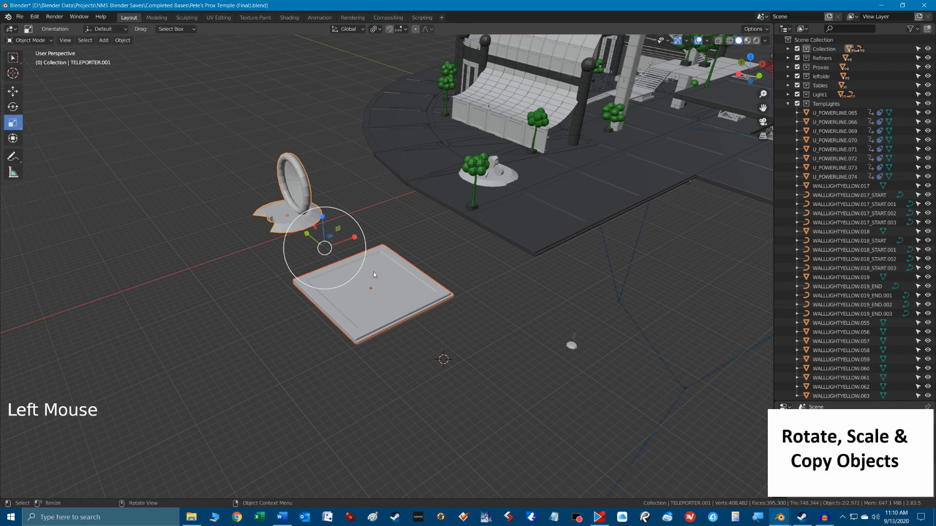
{"action": "left_click_drag", "start_coordinate": [344, 259], "coordinate": [386, 209]}
{"action": "right_click", "coordinate": [380, 244]}
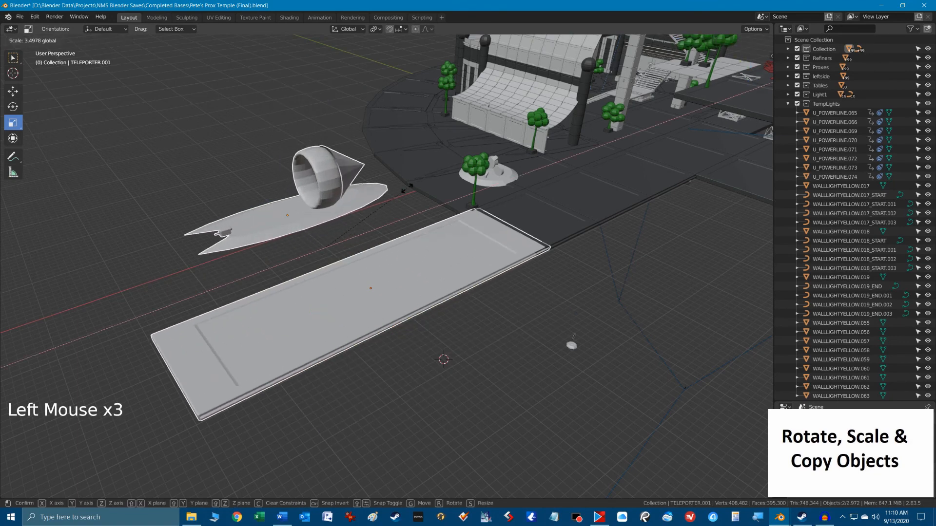
{"action": "right_click", "coordinate": [382, 213]}
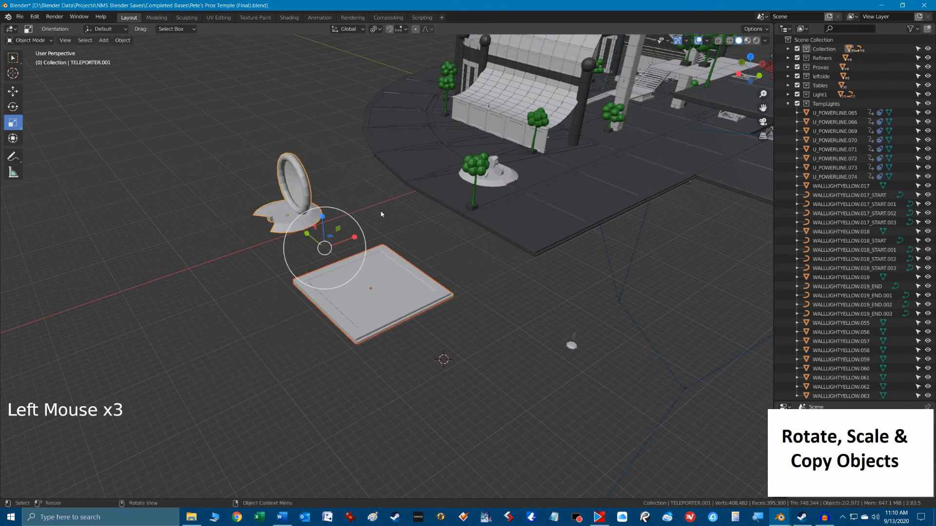
{"action": "left_click_drag", "start_coordinate": [309, 238], "coordinate": [288, 214]}
{"action": "right_click", "coordinate": [288, 214]}
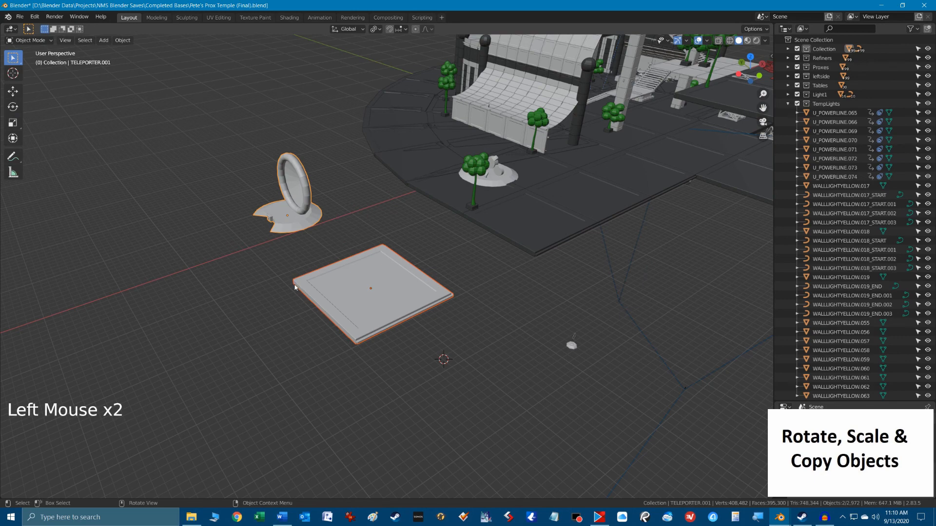
Try scaling the teleporter and slab uniformly about their individual origins, and review the pivot point choices.
{"action": "key", "text": "s"}
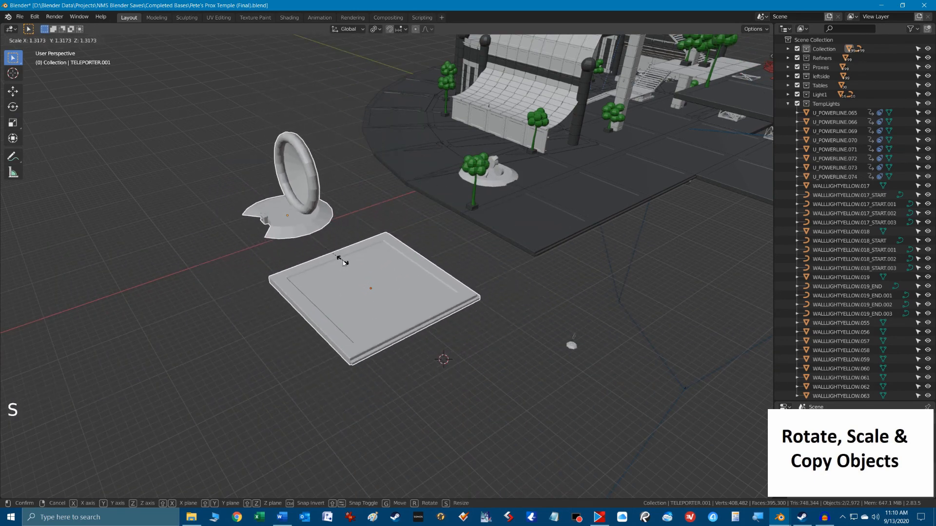
{"action": "right_click", "coordinate": [409, 308]}
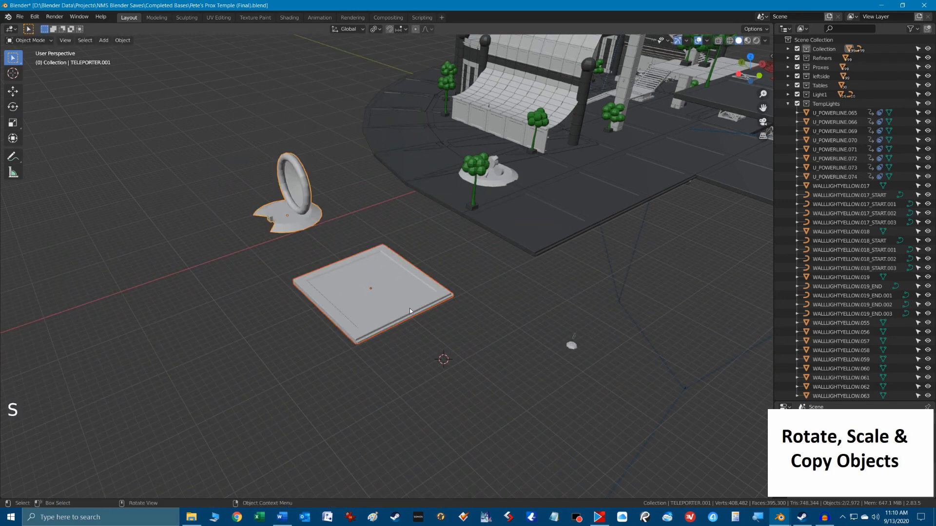
{"action": "left_click", "coordinate": [378, 29]}
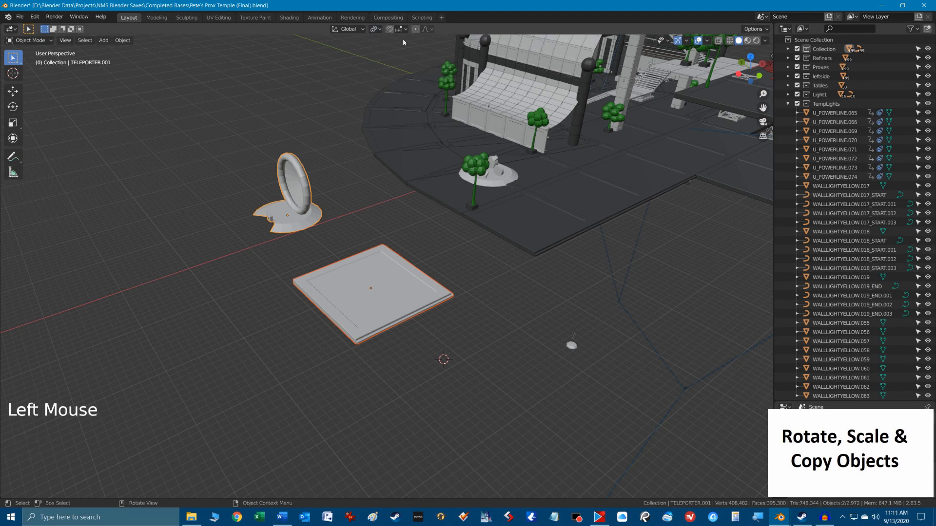
{"action": "left_click", "coordinate": [375, 29]}
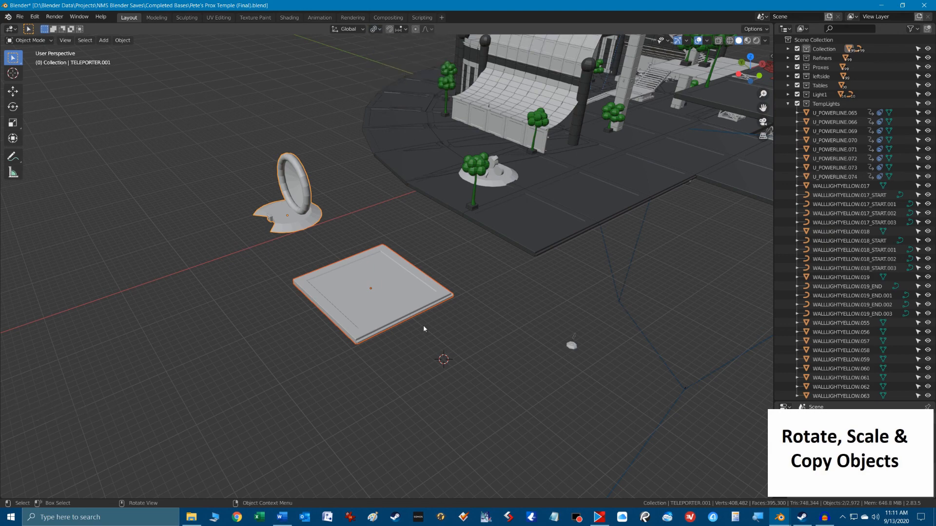
Try the combined Transform gizmo on the teleporter and slab, shift both a short distance, and return to box selection.
{"action": "scroll", "coordinate": [368, 287], "scroll_direction": "up", "scroll_amount": 2}
{"action": "scroll", "coordinate": [368, 286], "scroll_direction": "down", "scroll_amount": 2}
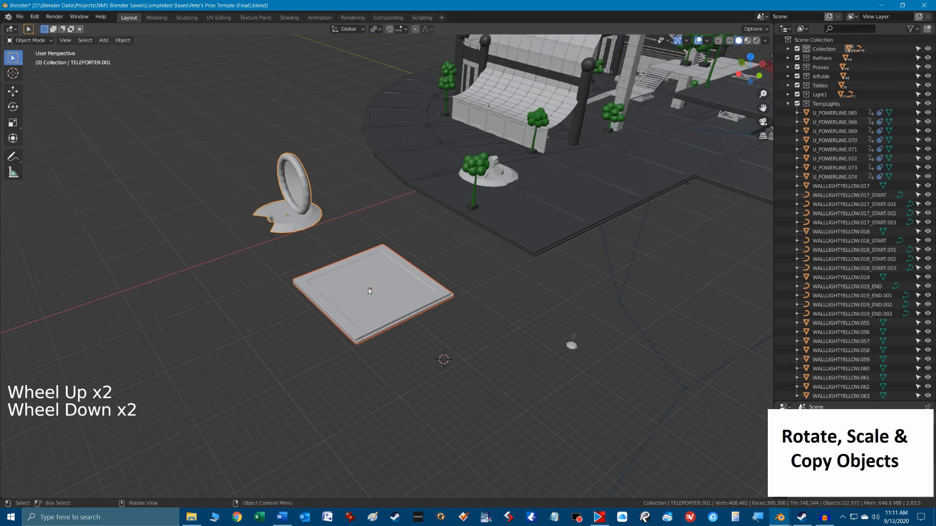
{"action": "left_click", "coordinate": [13, 140]}
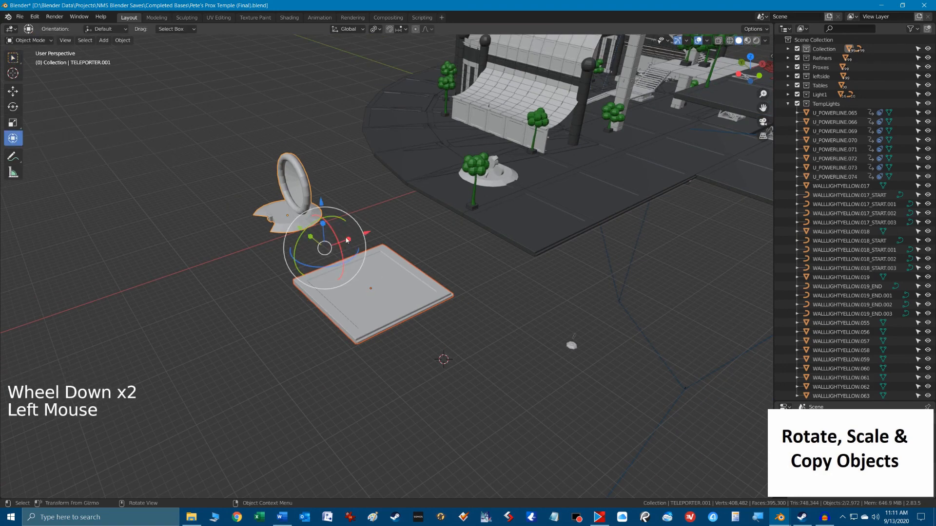
{"action": "left_click_drag", "start_coordinate": [350, 241], "coordinate": [313, 224]}
{"action": "right_click", "coordinate": [313, 223]}
{"action": "left_click", "coordinate": [368, 267]}
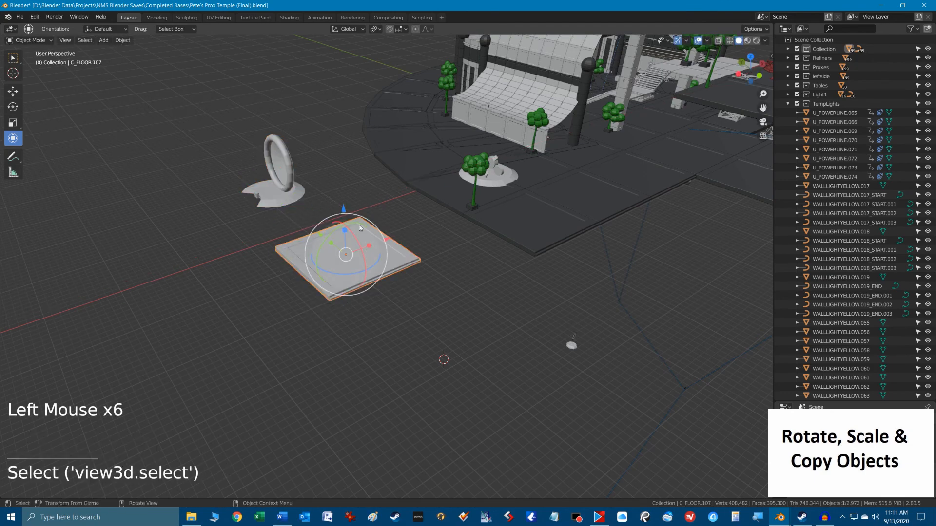
{"action": "left_click", "coordinate": [12, 61]}
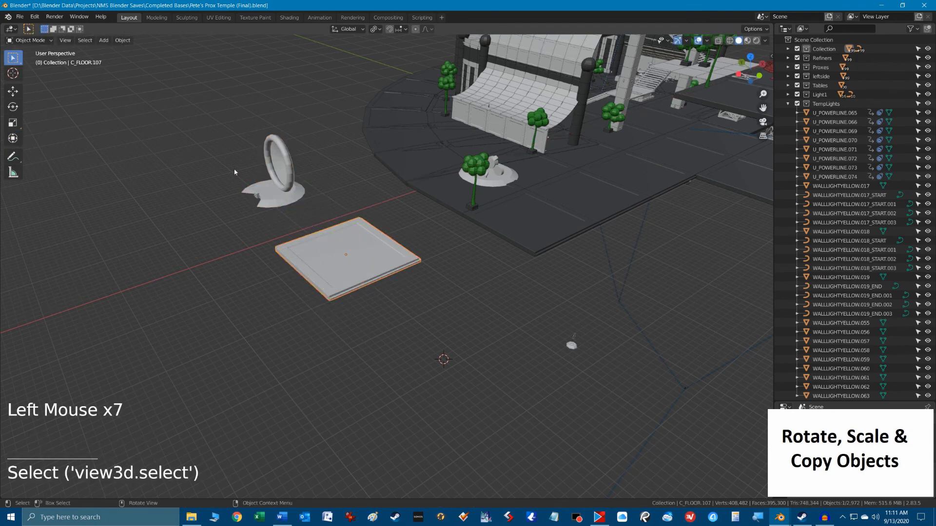
Select the teleporter together with the slab, duplicate both about -19.2 m in X and 10.8 m in Y, and undo the copy.
{"action": "left_click", "coordinate": [300, 202], "text": "shift"}
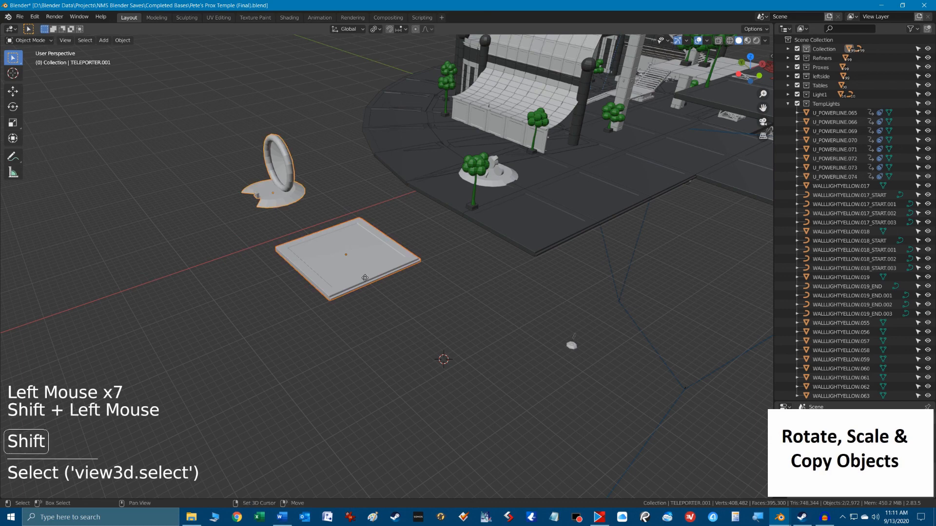
{"action": "key", "text": "shift+d"}
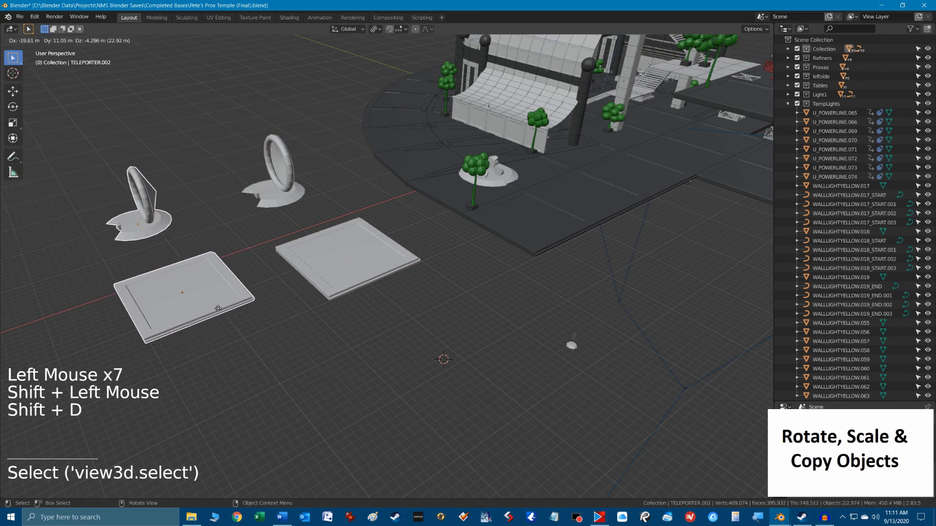
{"action": "left_click", "coordinate": [227, 305]}
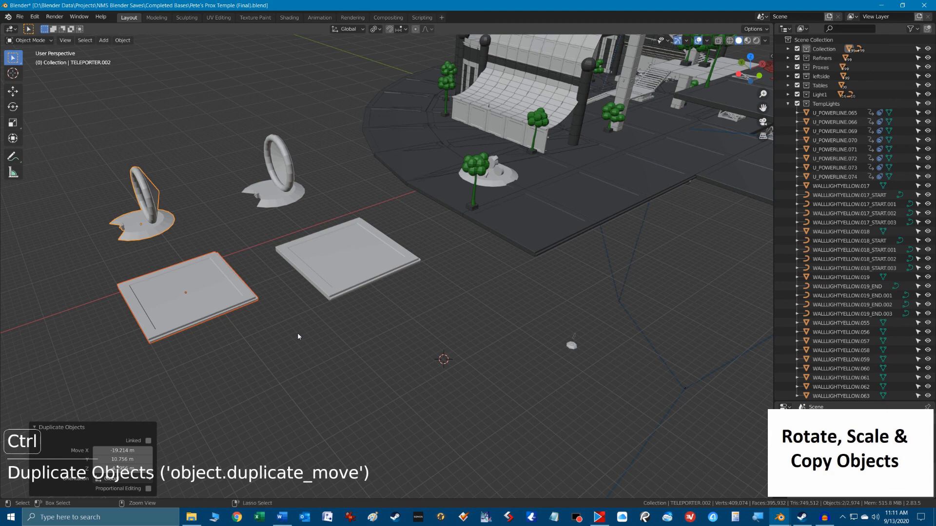
{"action": "key", "text": "ctrl+z"}
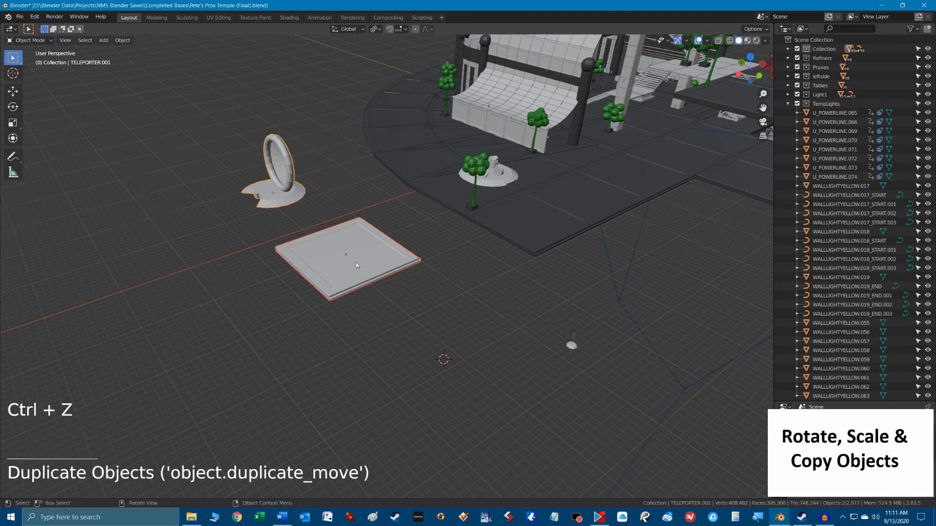
Duplicate the teleporter and slab, trying X and Y constraints before placing the copy 10 m up global Z, and undo the duplication.
{"action": "key", "text": "shift+d"}
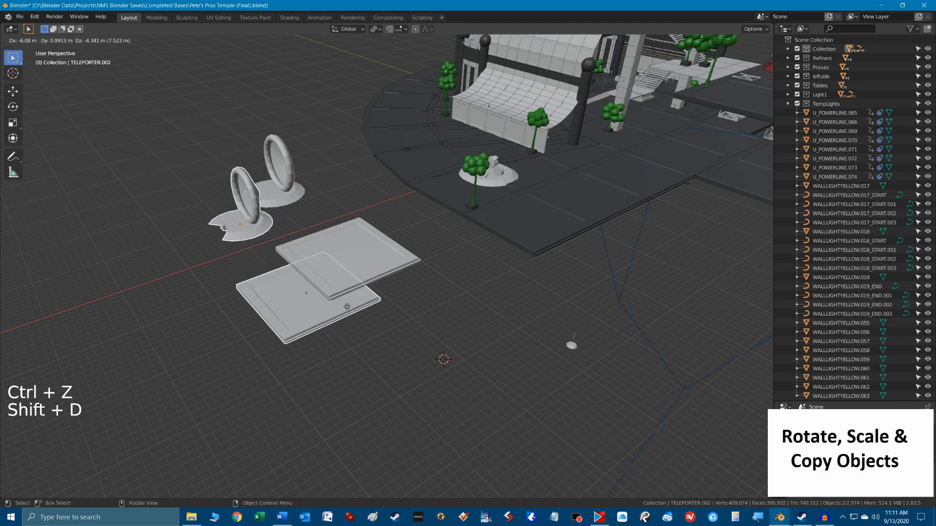
{"action": "key", "text": "x"}
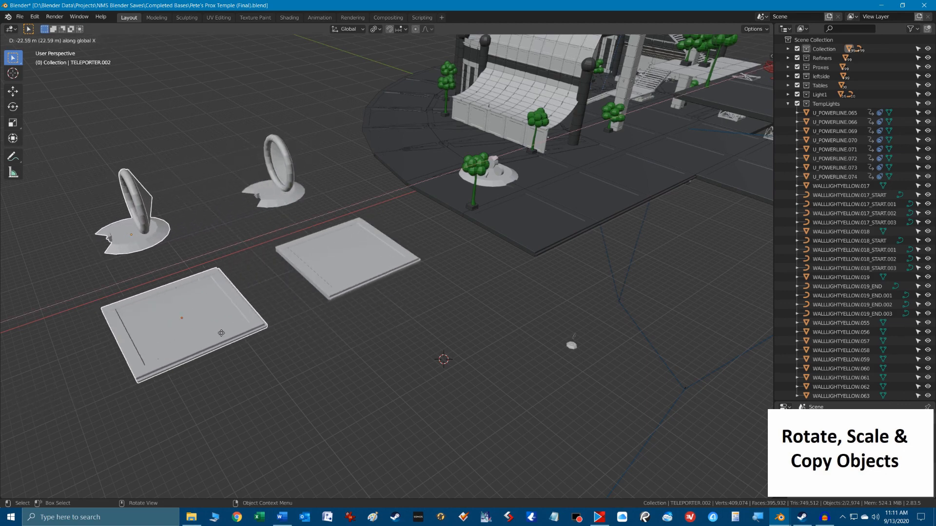
{"action": "key", "text": "y"}
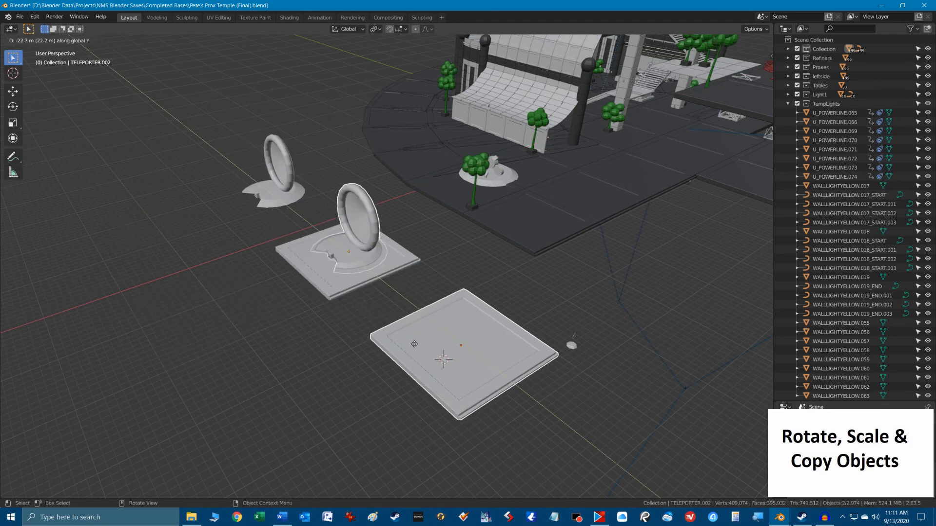
{"action": "key", "text": "z"}
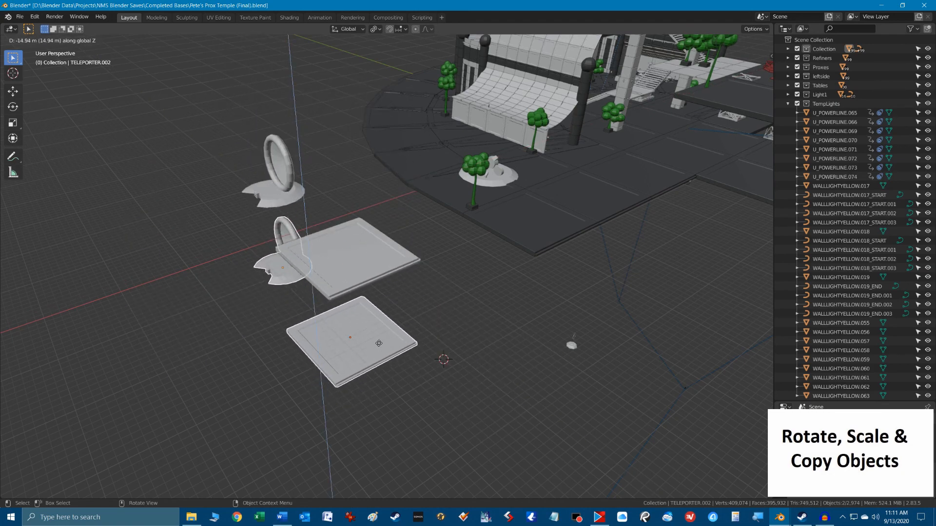
{"action": "type", "text": "10"}
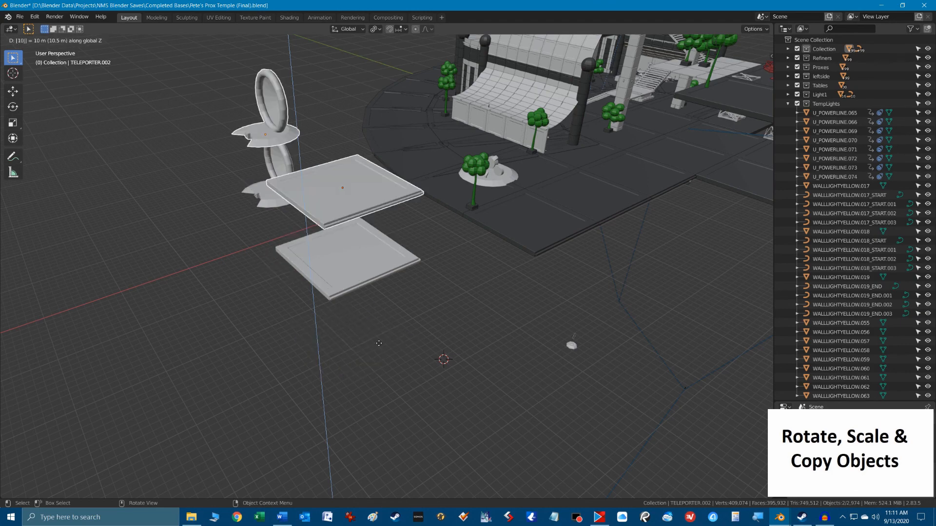
{"action": "key", "text": "Return"}
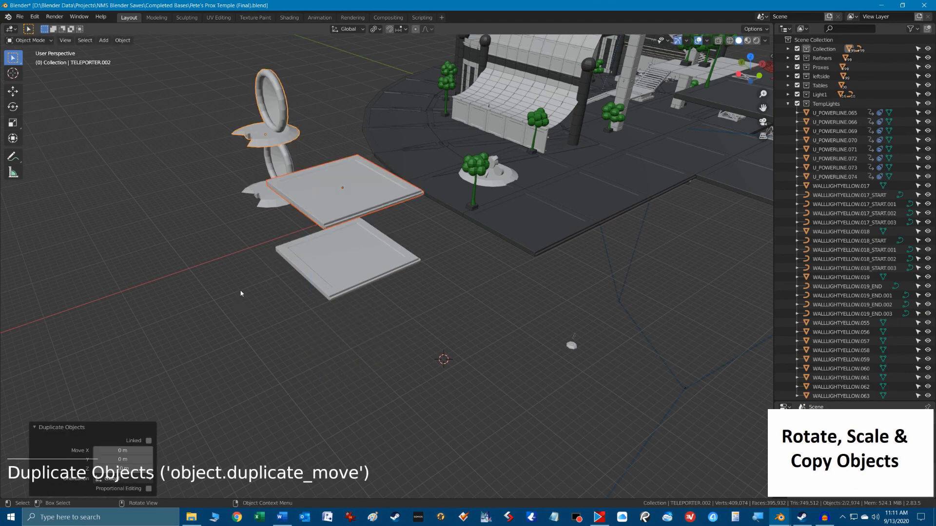
{"action": "mouse_move", "coordinate": [241, 292]}
{"action": "middle_mouse_down"}
{"action": "mouse_move", "coordinate": [342, 298]}
{"action": "mouse_move", "coordinate": [245, 291]}
{"action": "middle_mouse_up"}
{"action": "scroll", "coordinate": [367, 218], "scroll_direction": "down", "scroll_amount": 2}
{"action": "scroll", "coordinate": [368, 217], "scroll_direction": "up", "scroll_amount": 2}
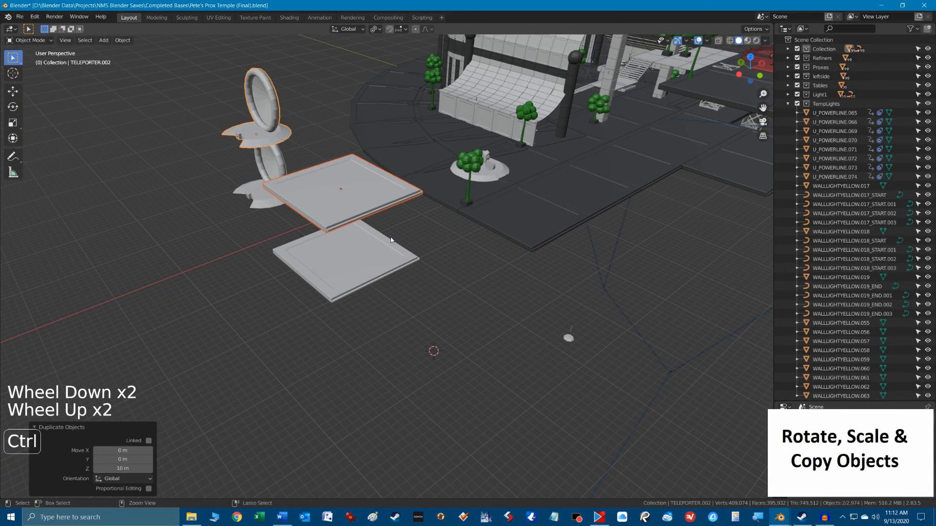
{"action": "key", "text": "ctrl+z"}
Select a panel on the temple's rounded roof, centre the view on it, and examine the whole base from several sides.
{"action": "middle_click_drag", "start_coordinate": [423, 228], "coordinate": [467, 243]}
{"action": "scroll", "coordinate": [450, 144], "scroll_direction": "down", "scroll_amount": 7}
{"action": "scroll", "coordinate": [379, 332], "scroll_direction": "up", "scroll_amount": 3}
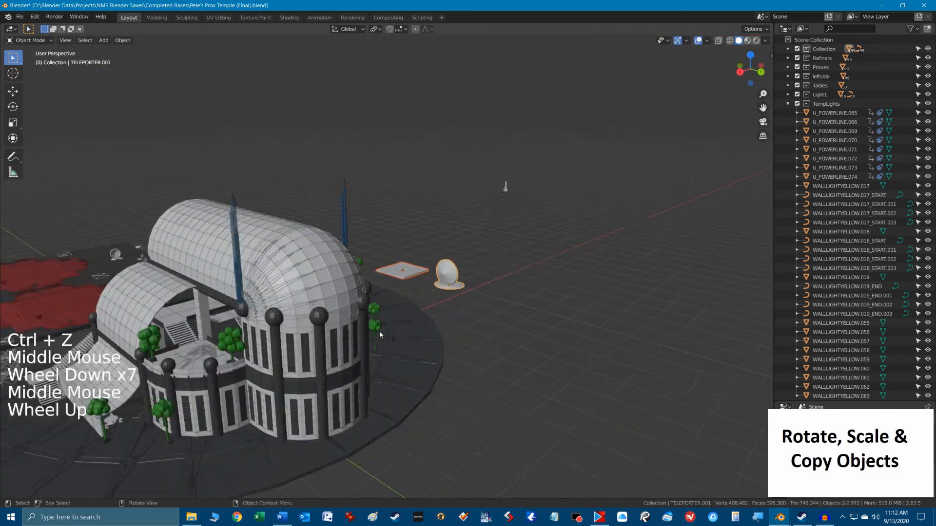
{"action": "middle_click_drag", "start_coordinate": [288, 355], "coordinate": [437, 274], "text": "shift"}
{"action": "scroll", "coordinate": [428, 283], "scroll_direction": "down", "scroll_amount": 2}
{"action": "scroll", "coordinate": [427, 283], "scroll_direction": "down", "scroll_amount": 2}
{"action": "scroll", "coordinate": [466, 286], "scroll_direction": "up", "scroll_amount": 1}
{"action": "left_click", "coordinate": [310, 220]}
{"action": "key", "text": "KP_Decimal"}
{"action": "scroll", "coordinate": [436, 273], "scroll_direction": "down", "scroll_amount": 14}
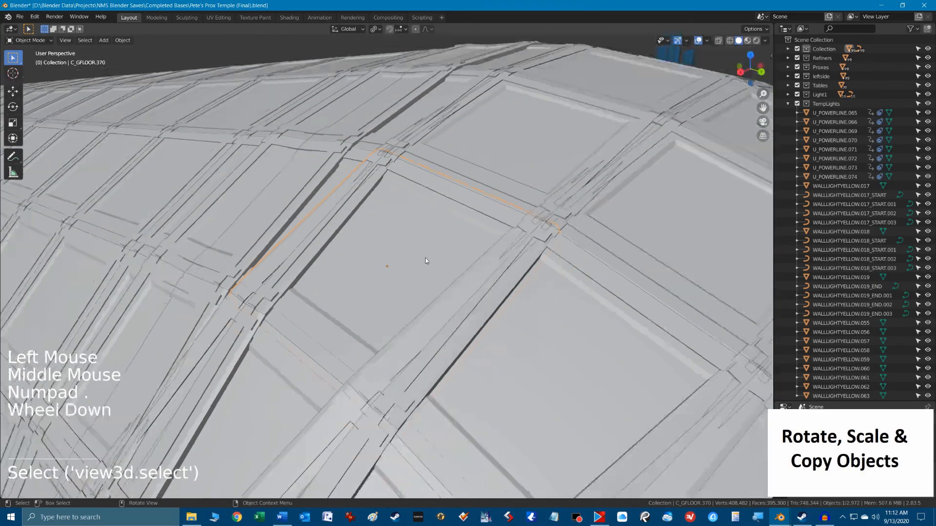
{"action": "scroll", "coordinate": [436, 273], "scroll_direction": "down", "scroll_amount": 3}
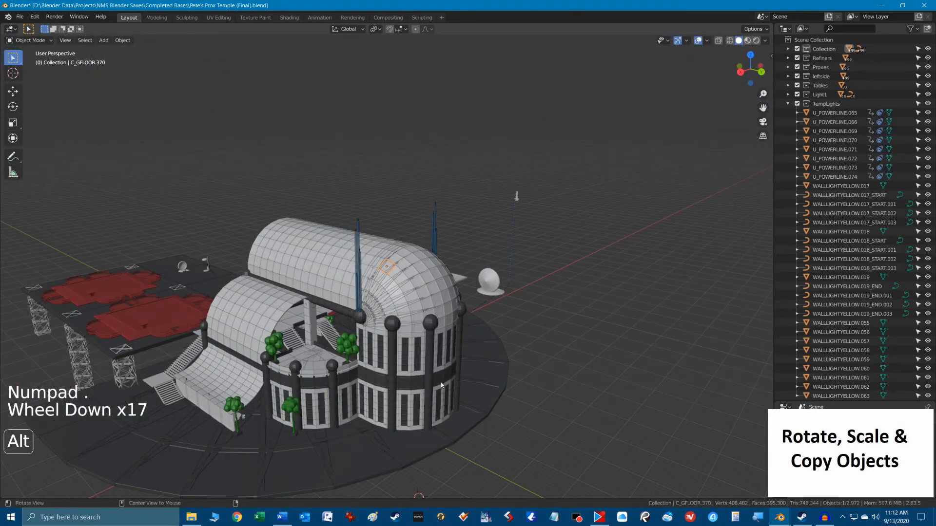
{"action": "middle_click_drag", "start_coordinate": [441, 385], "coordinate": [395, 250]}
{"action": "scroll", "coordinate": [475, 336], "scroll_direction": "down", "scroll_amount": 3}
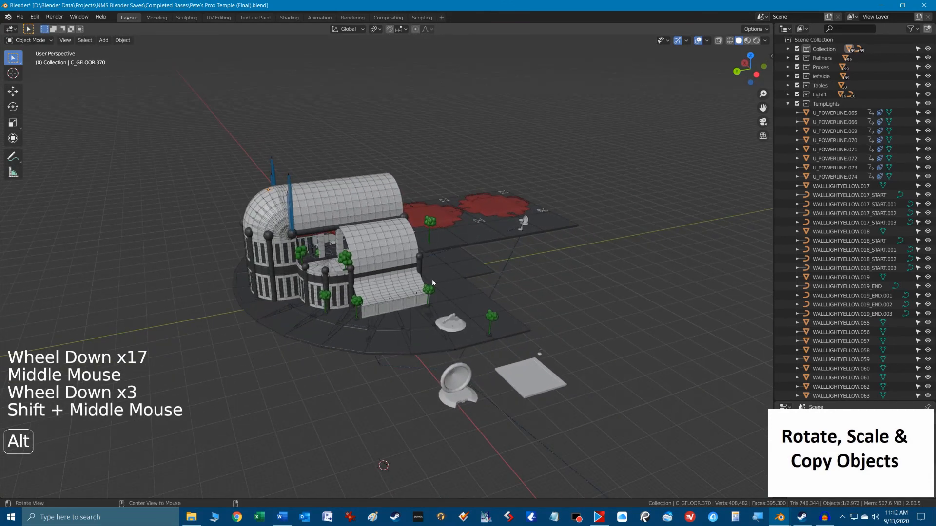